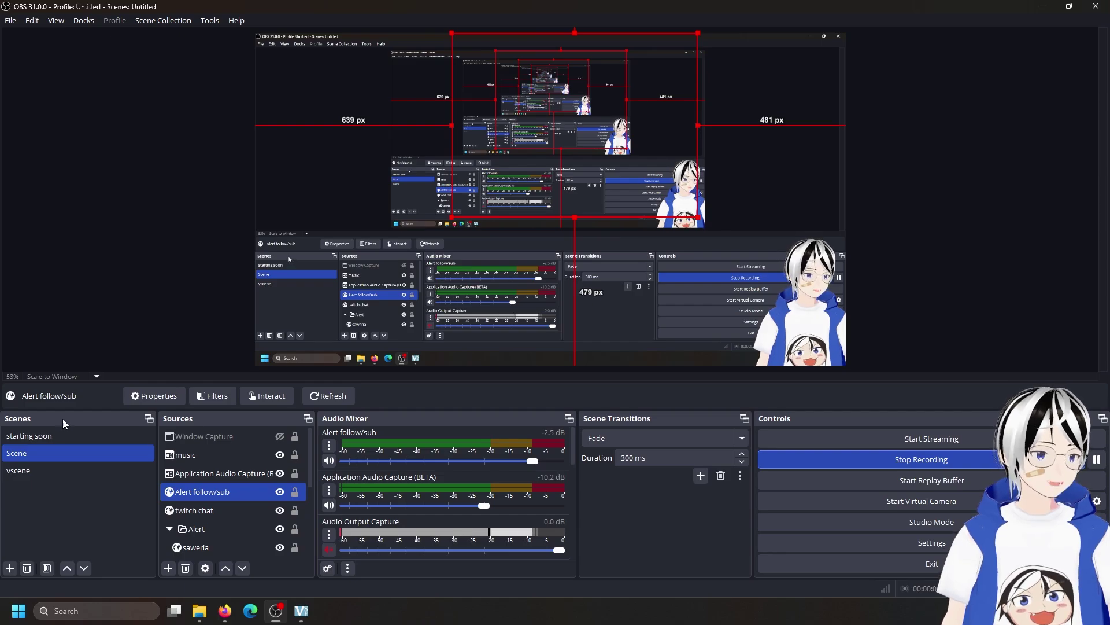
- Preview the starting soon and vscene scenes in turn, returning to the main scene named Scene
{"action": "left_click", "coordinate": [95, 442]}
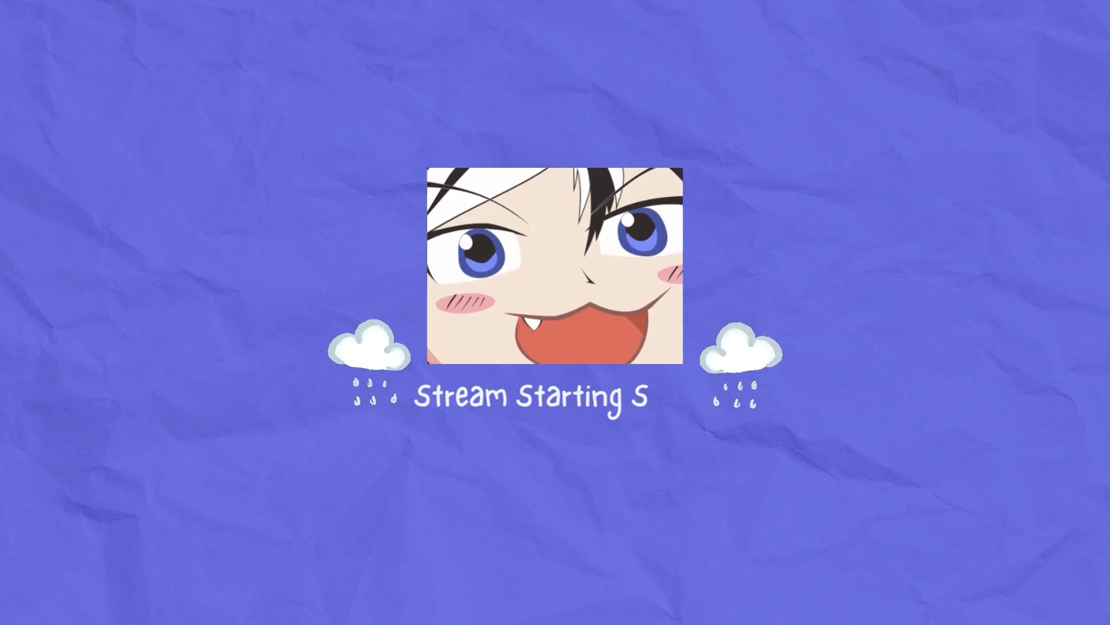
{"action": "left_click", "coordinate": [93, 454]}
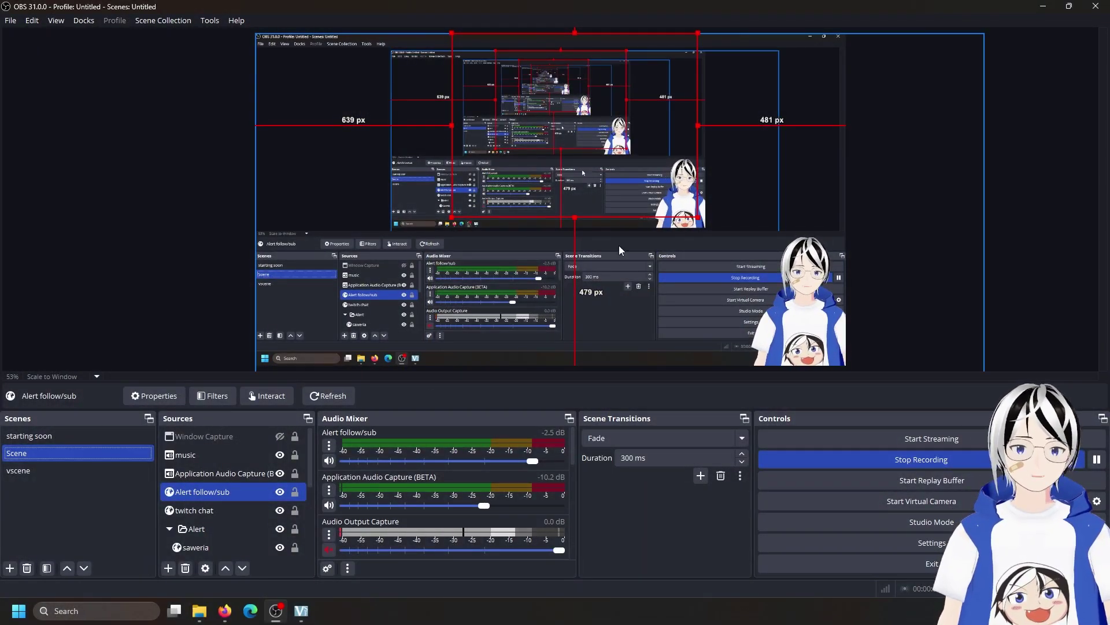
{"action": "left_click", "coordinate": [43, 468]}
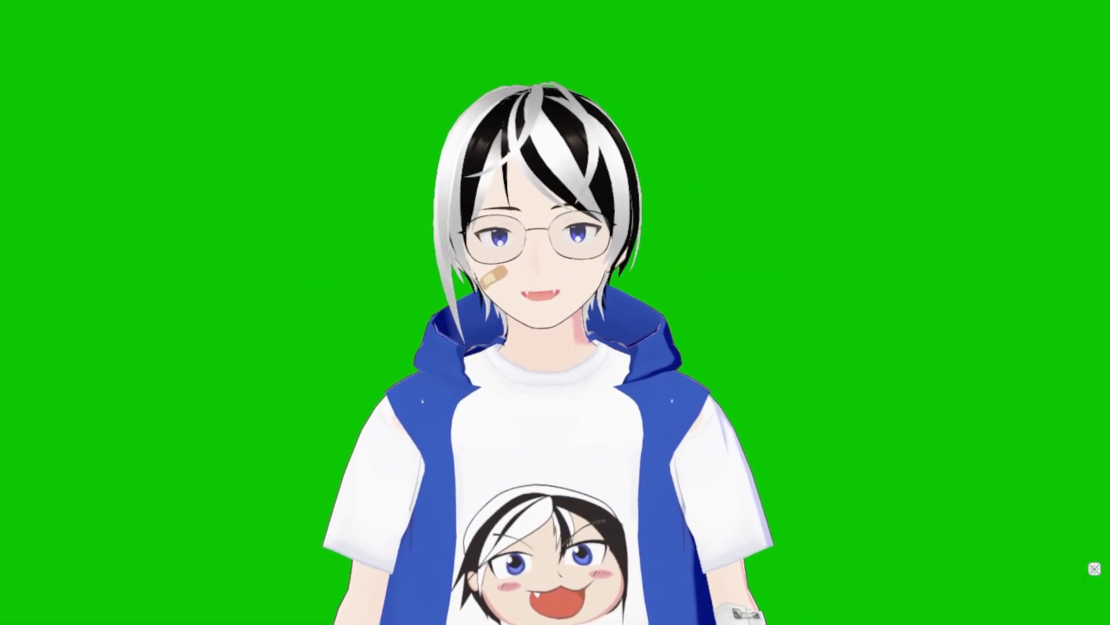
{"action": "left_click", "coordinate": [99, 454]}
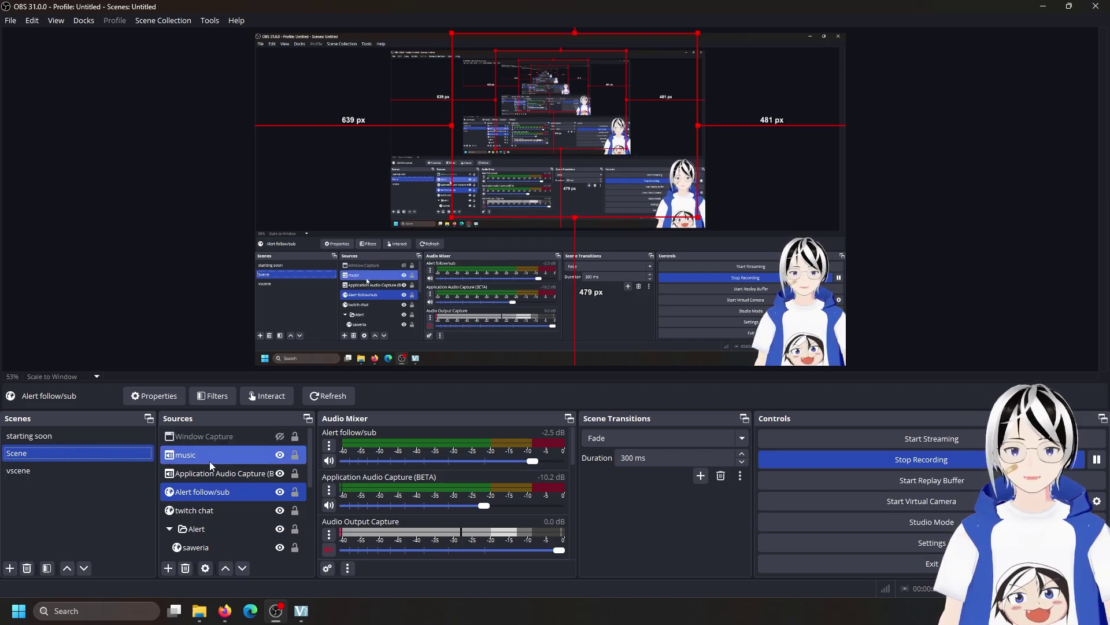
- Look through the sources of Scene and select the Game Capture source, comparing it with Display Capture
{"action": "scroll", "coordinate": [210, 461], "scroll_direction": "down", "scroll_amount": 2}
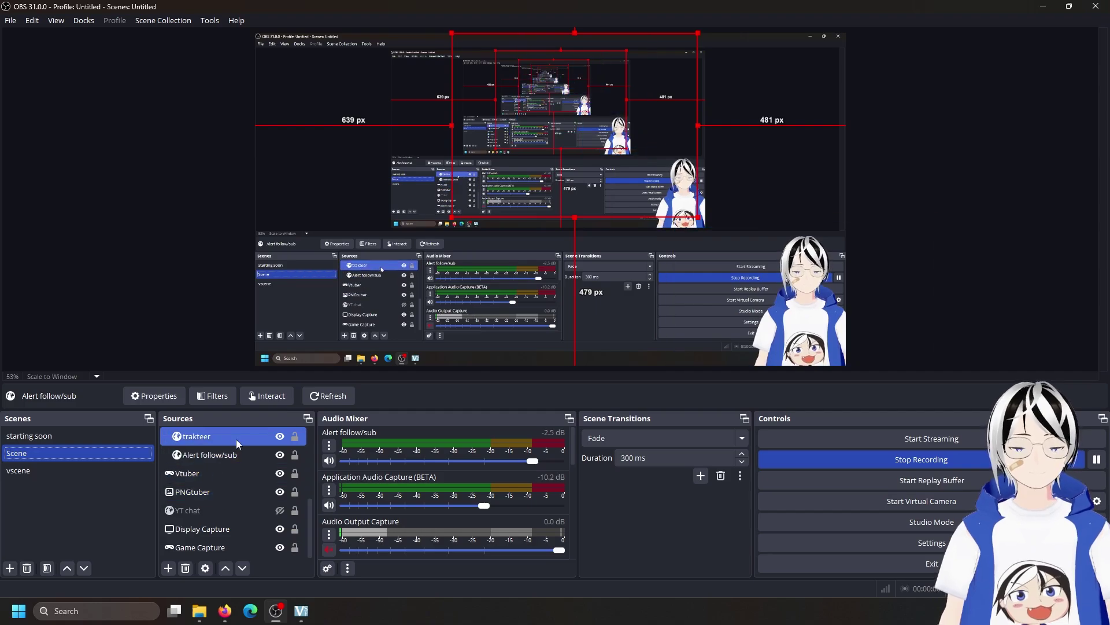
{"action": "scroll", "coordinate": [231, 449], "scroll_direction": "up", "scroll_amount": 3}
{"action": "scroll", "coordinate": [227, 436], "scroll_direction": "down", "scroll_amount": 3}
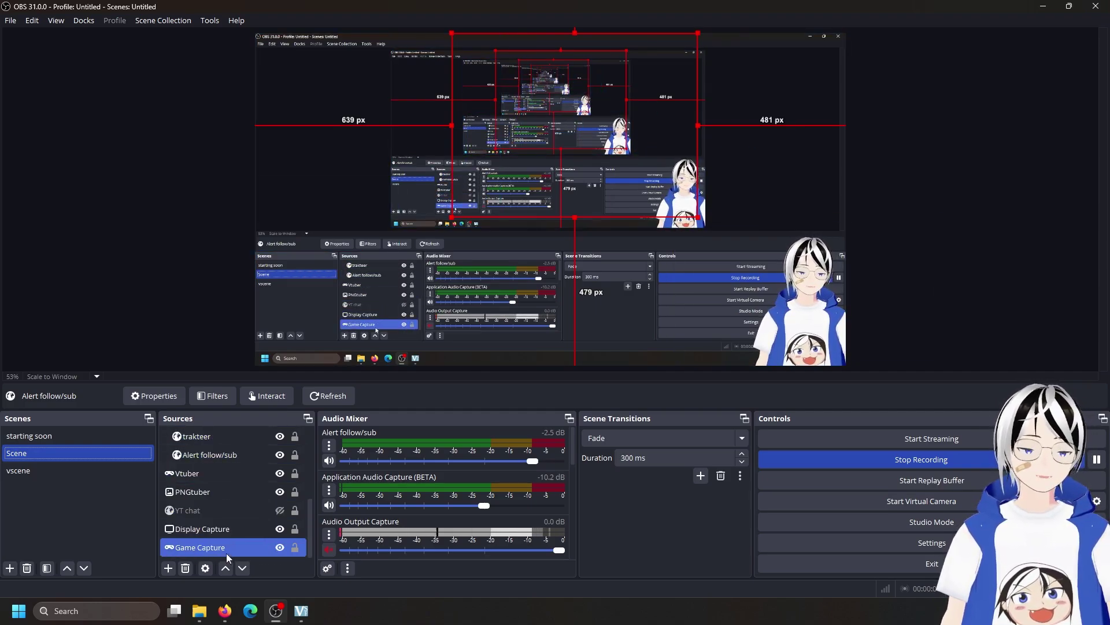
{"action": "left_click", "coordinate": [228, 528]}
{"action": "left_click", "coordinate": [224, 548]}
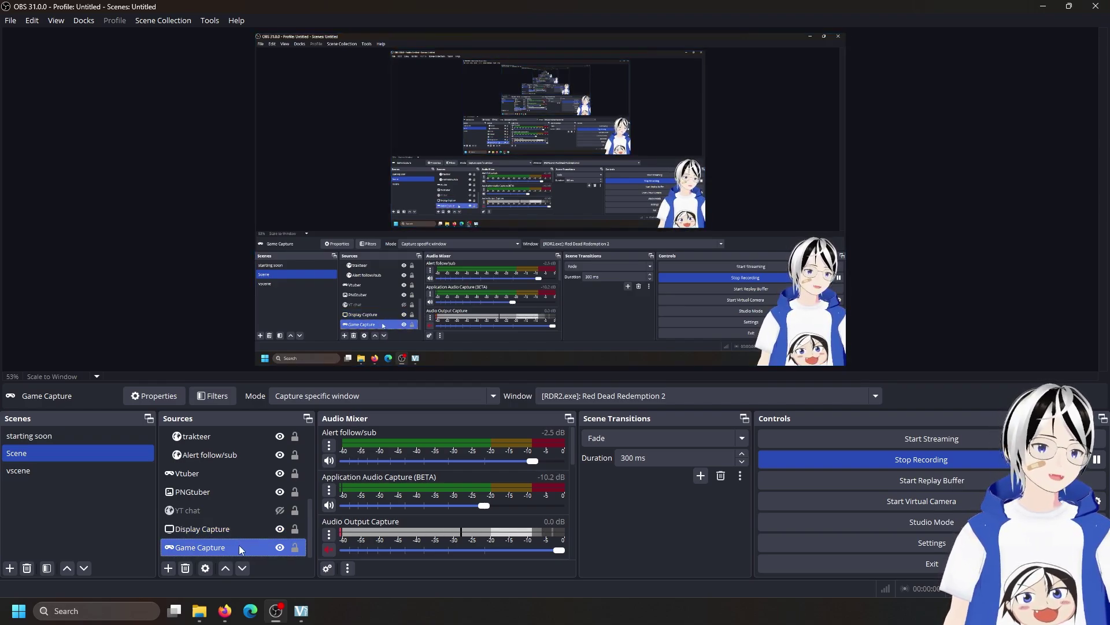
{"action": "left_click", "coordinate": [241, 529], "text": "ctrl"}
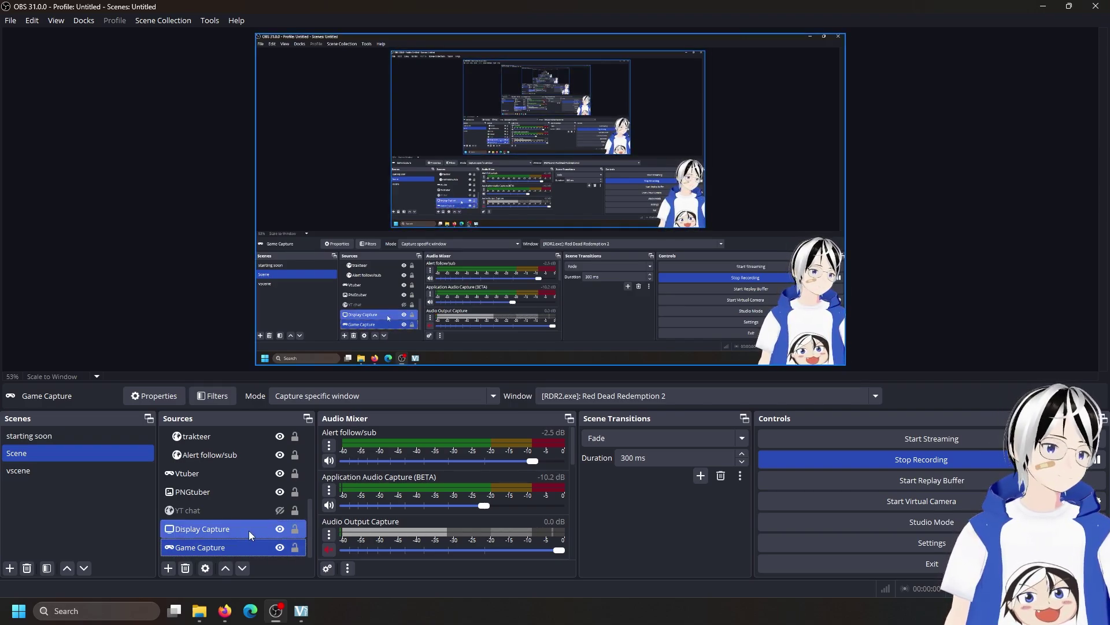
{"action": "left_click", "coordinate": [249, 530]}
{"action": "left_click", "coordinate": [246, 547], "text": "ctrl"}
{"action": "left_click", "coordinate": [246, 547]}
{"action": "left_click", "coordinate": [243, 522], "text": "ctrl"}
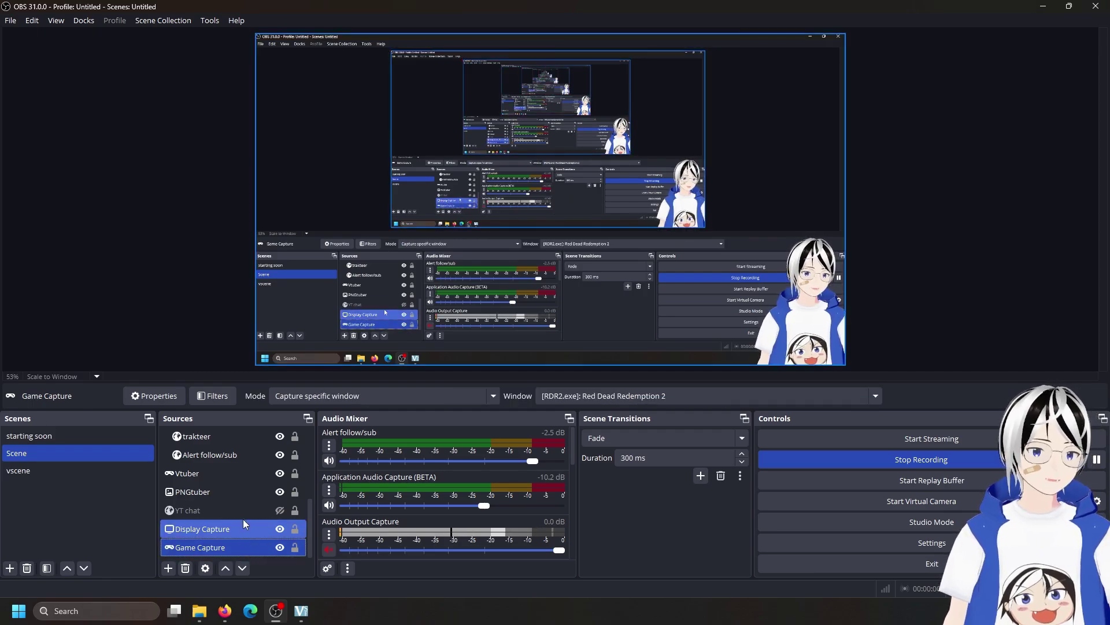
{"action": "left_click", "coordinate": [252, 548]}
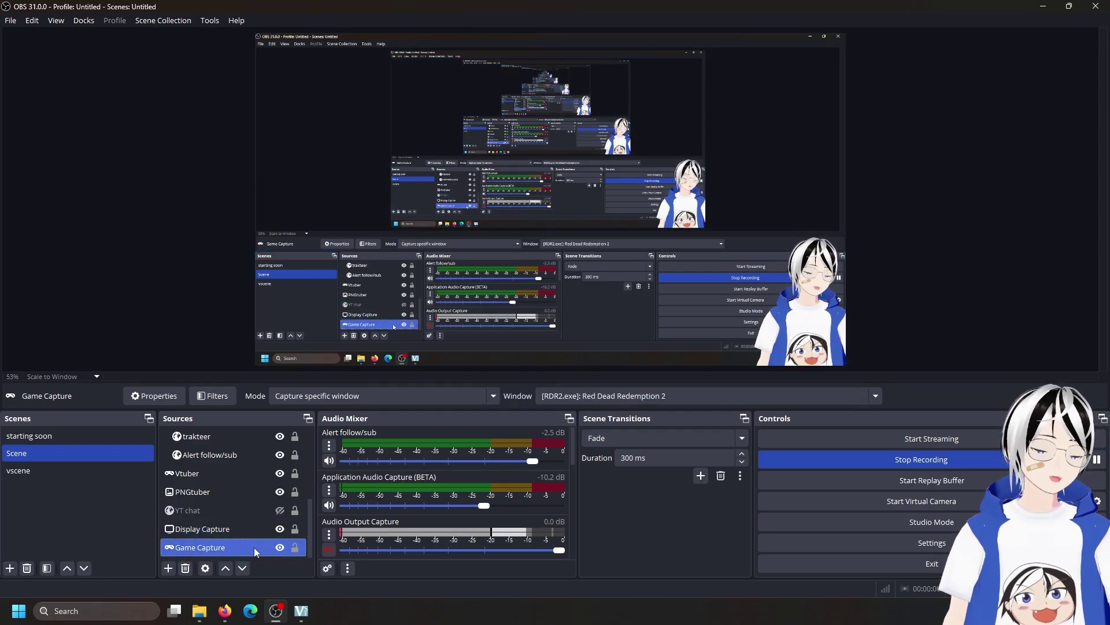
- Examine the full source list from Window Capture, music and the Alert group down to Game Capture
{"action": "scroll", "coordinate": [244, 501], "scroll_direction": "up", "scroll_amount": 2}
{"action": "left_click", "coordinate": [235, 438]}
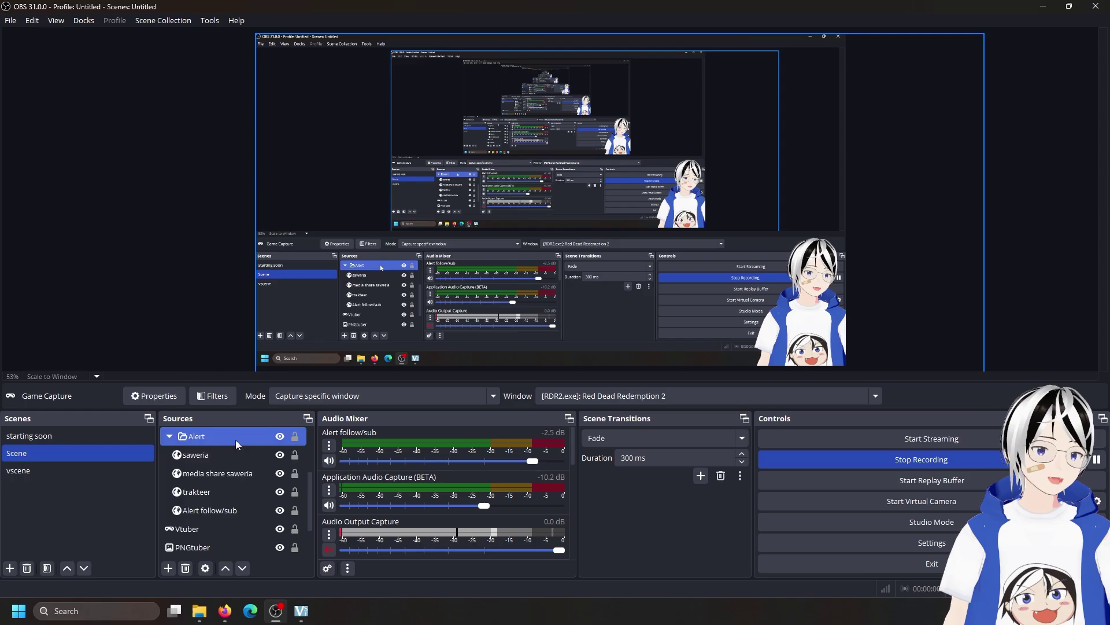
{"action": "scroll", "coordinate": [235, 439], "scroll_direction": "up", "scroll_amount": 2}
{"action": "left_click", "coordinate": [239, 454]}
{"action": "left_click", "coordinate": [242, 438]}
{"action": "left_click", "coordinate": [244, 452]}
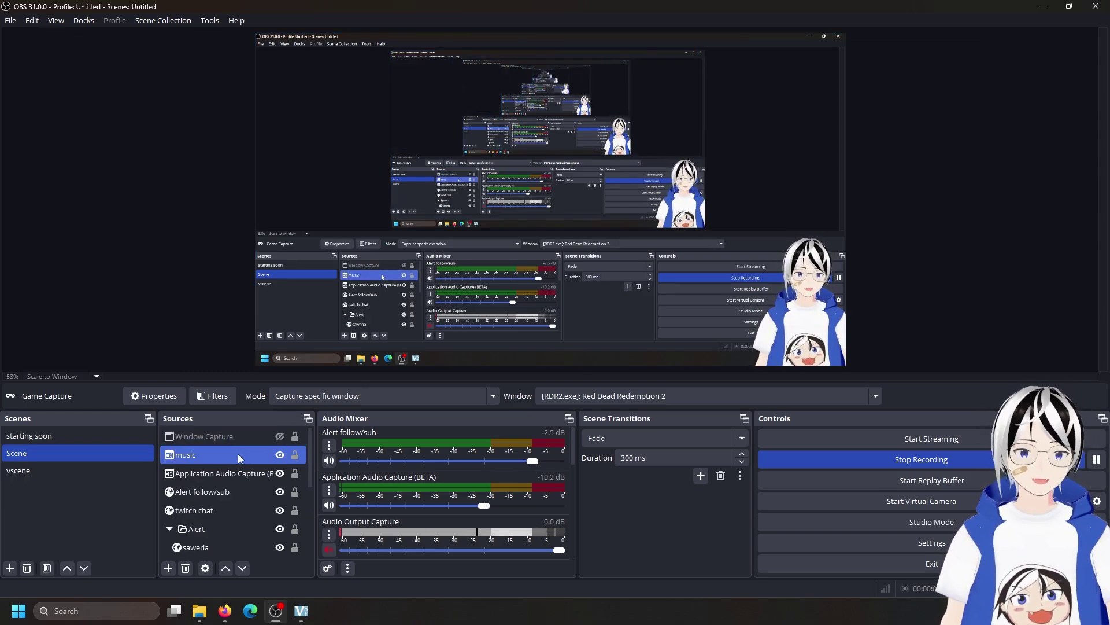
{"action": "scroll", "coordinate": [239, 458], "scroll_direction": "down", "scroll_amount": 5}
{"action": "left_click", "coordinate": [241, 455]}
{"action": "left_click", "coordinate": [245, 547]}
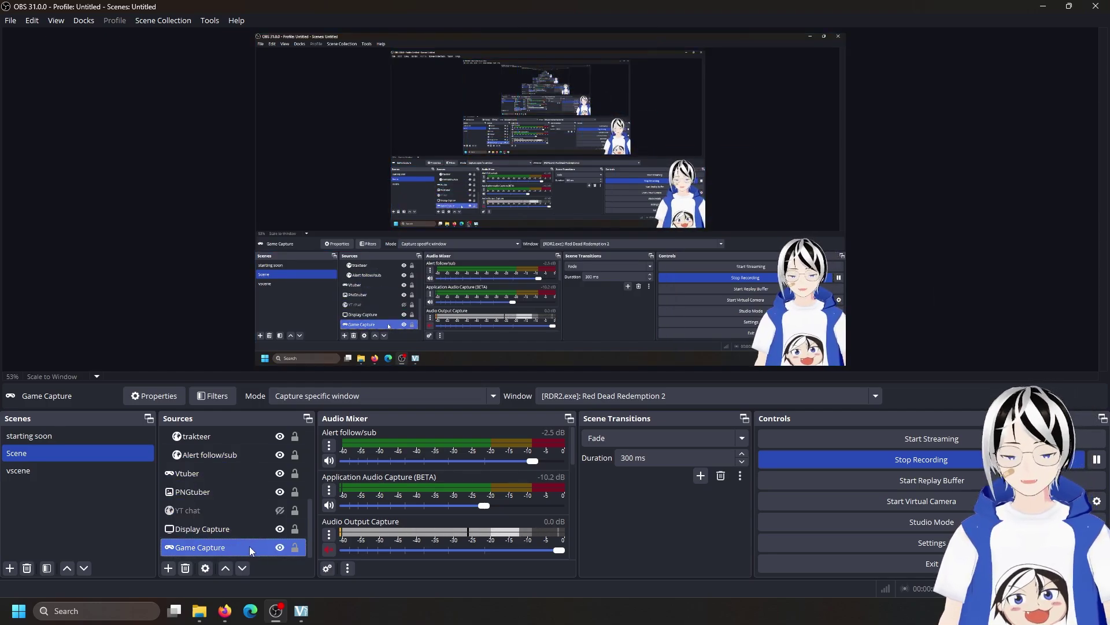
- Open the properties of the Game Capture source and disable the main canvas preview
{"action": "double_click", "coordinate": [250, 549]}
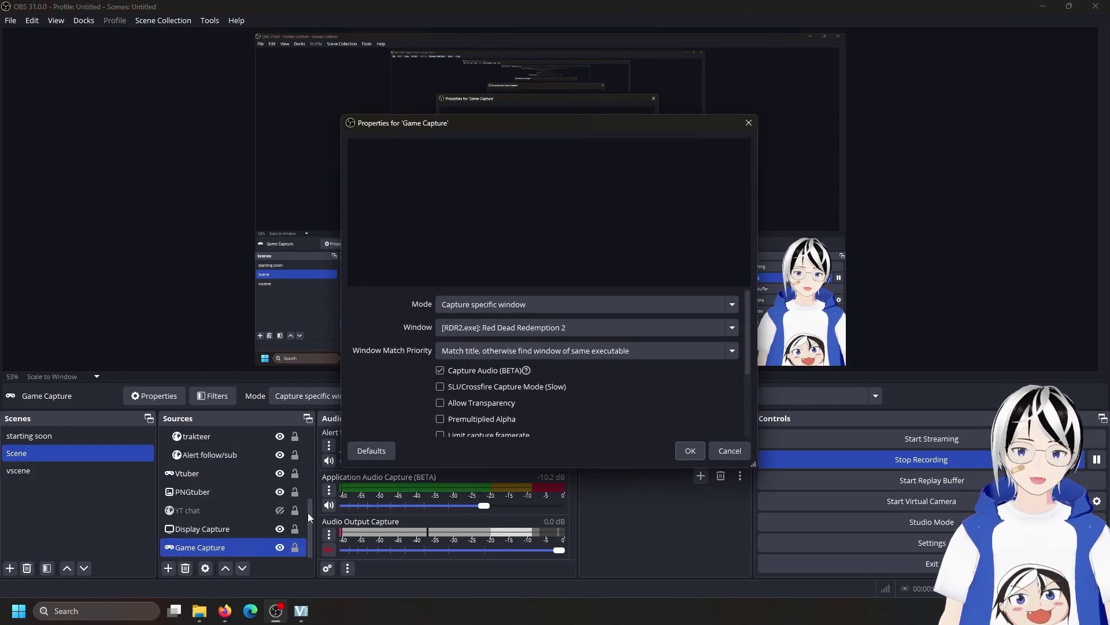
{"action": "right_click", "coordinate": [902, 126]}
{"action": "left_click", "coordinate": [938, 7]}
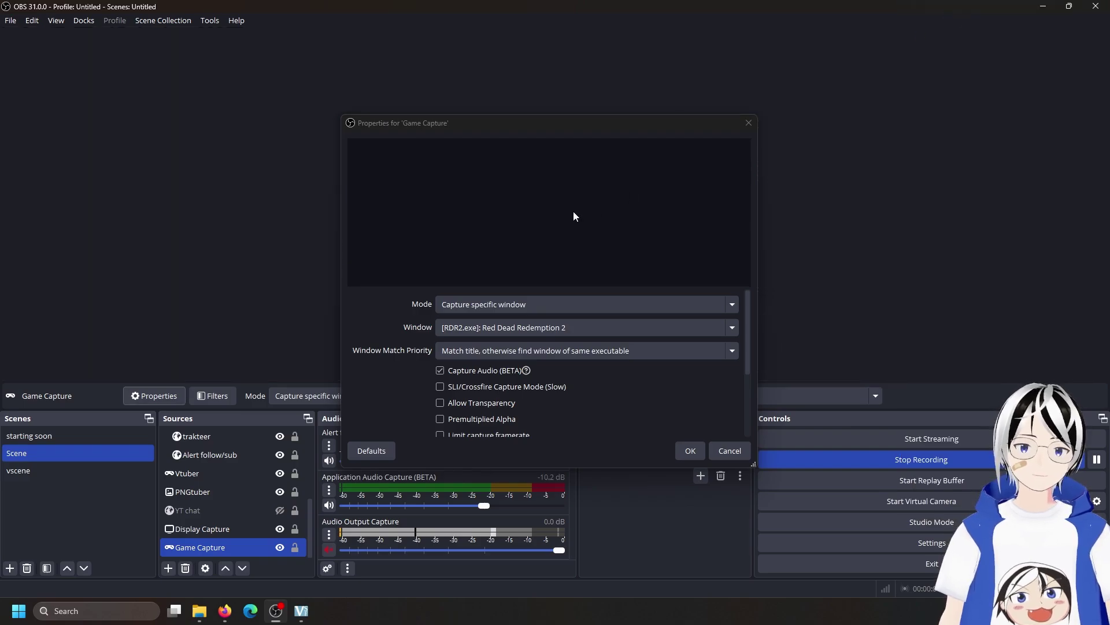
- Examine the Game Capture capture options and the available Hook Rate choices, and close the properties without changing anything
{"action": "left_click_drag", "start_coordinate": [600, 135], "coordinate": [551, 119]}
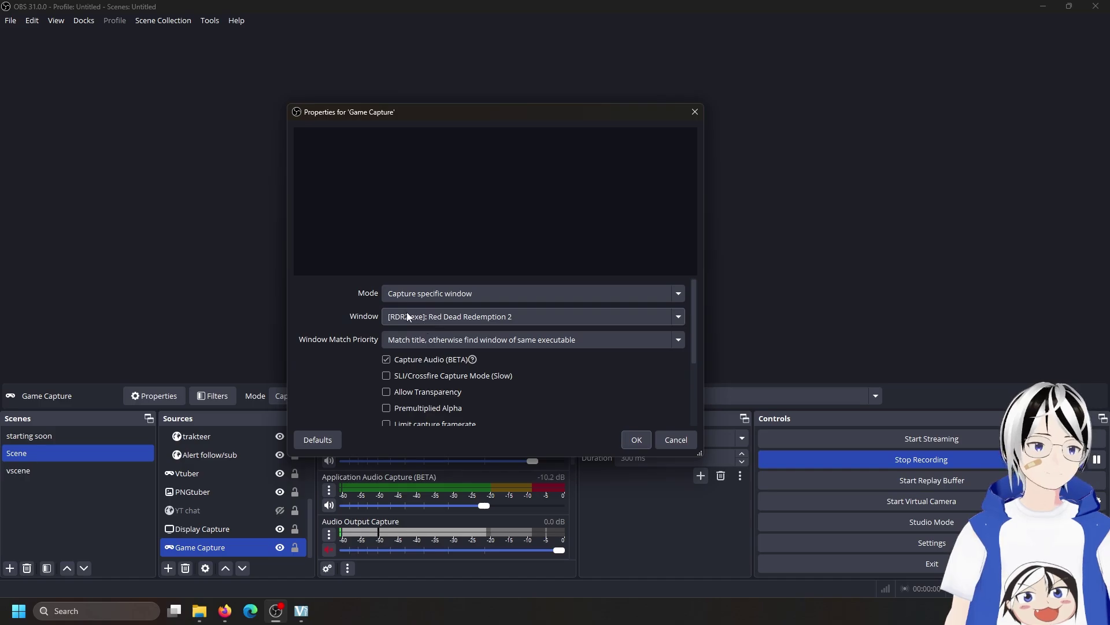
{"action": "scroll", "coordinate": [335, 304], "scroll_direction": "down", "scroll_amount": 2}
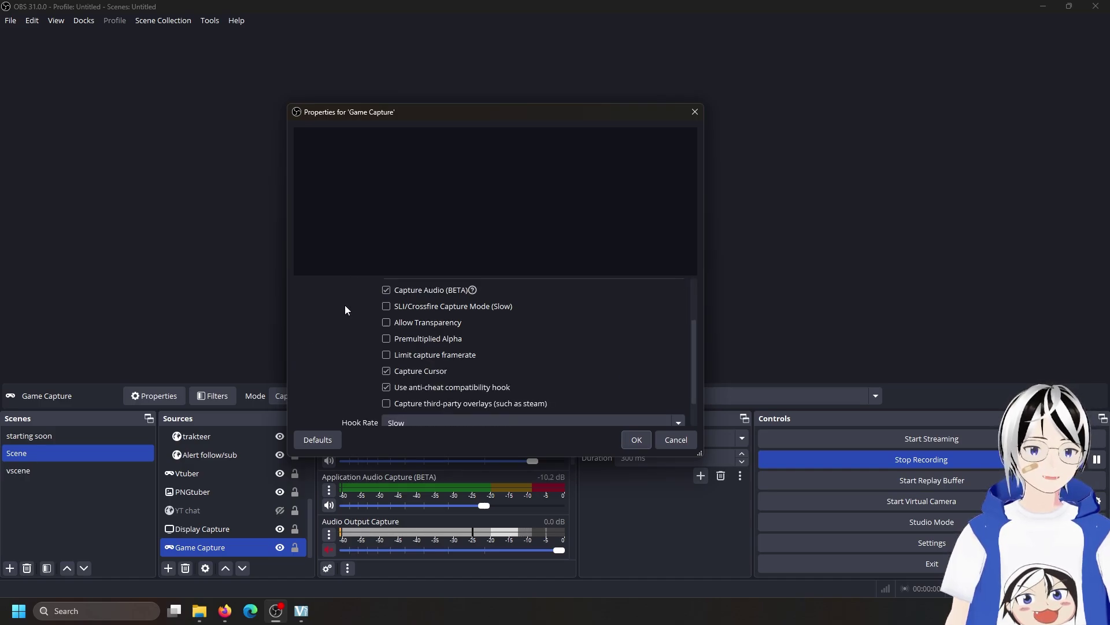
{"action": "scroll", "coordinate": [345, 310], "scroll_direction": "up", "scroll_amount": 1}
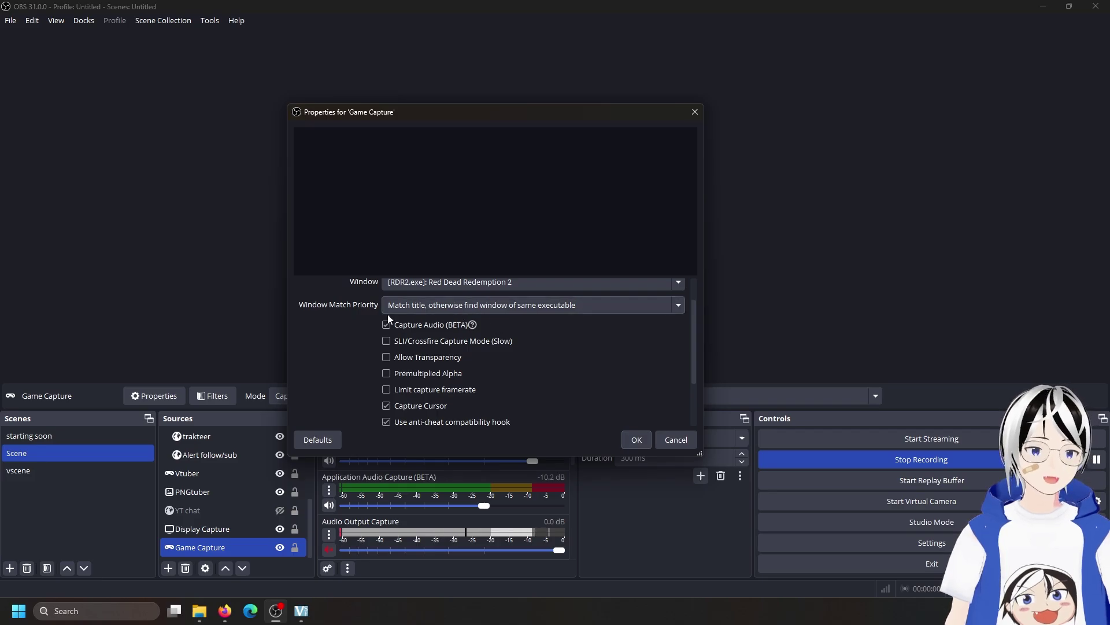
{"action": "scroll", "coordinate": [359, 336], "scroll_direction": "down", "scroll_amount": 2}
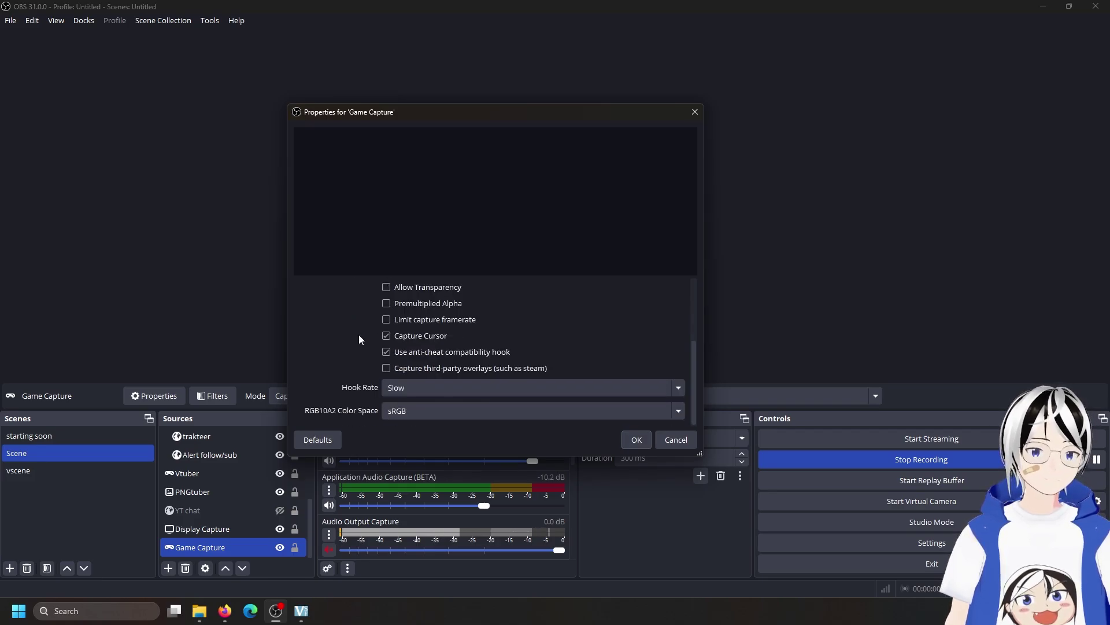
{"action": "left_click", "coordinate": [427, 393]}
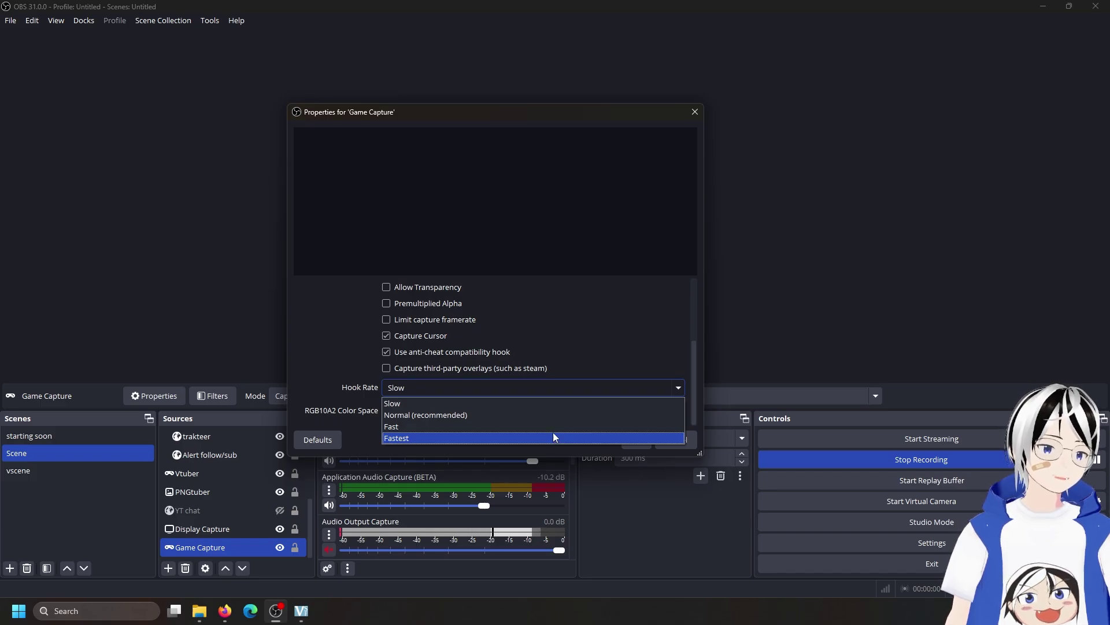
{"action": "key", "text": "Up"}
{"action": "key", "text": "Up"}
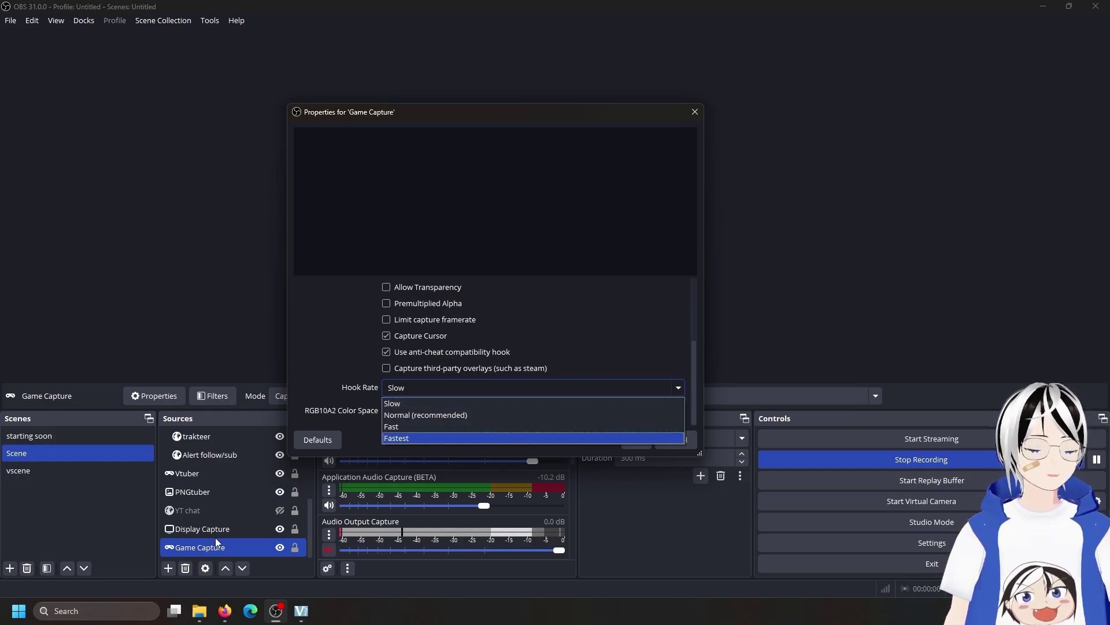
{"action": "left_click", "coordinate": [695, 112]}
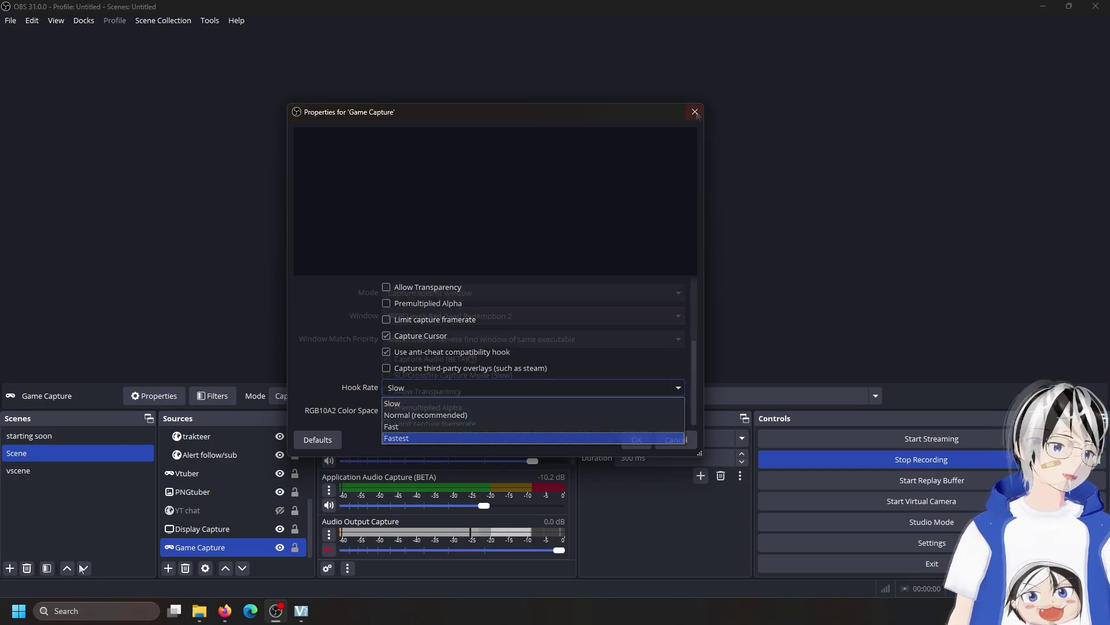
- Review the properties of the Display Capture and Window Capture sources, closing each without changes
{"action": "double_click", "coordinate": [241, 529]}
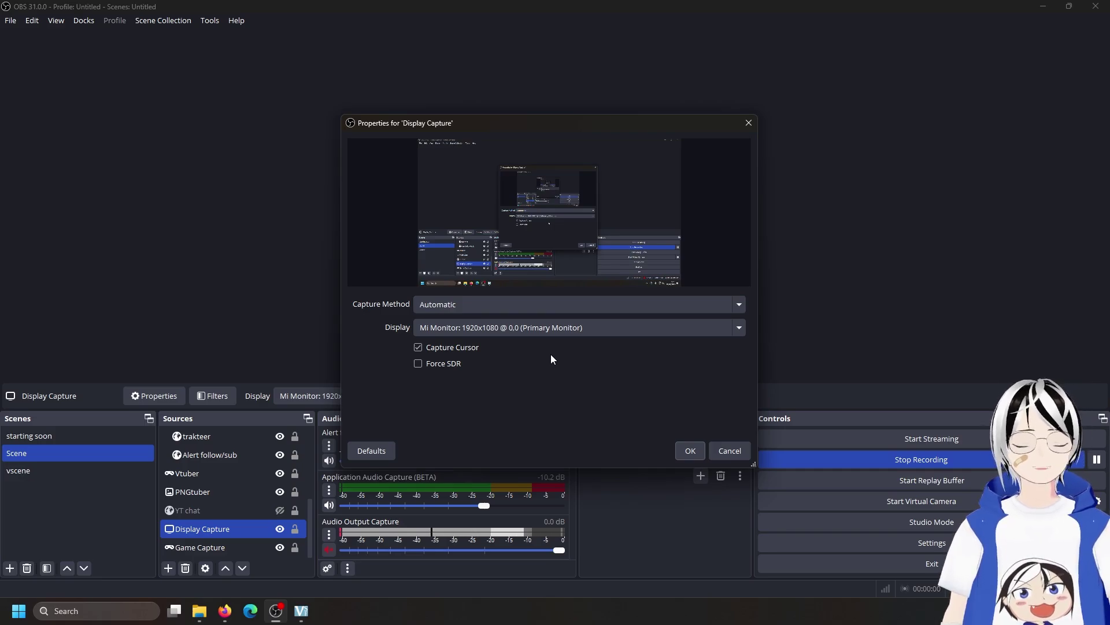
{"action": "left_click", "coordinate": [732, 452]}
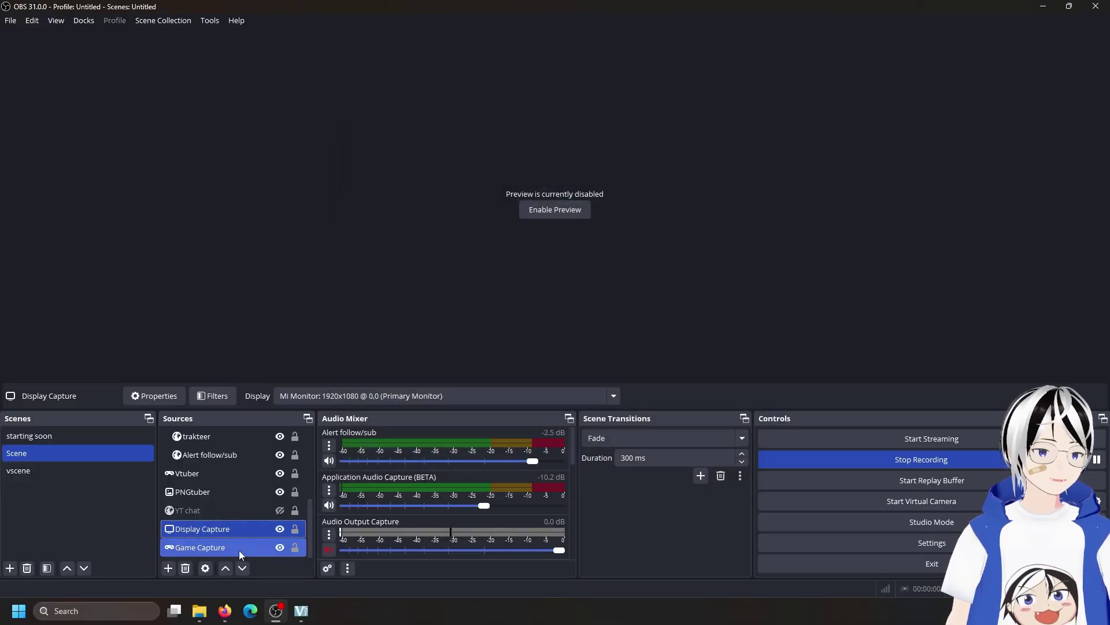
{"action": "scroll", "coordinate": [213, 483], "scroll_direction": "up", "scroll_amount": 3}
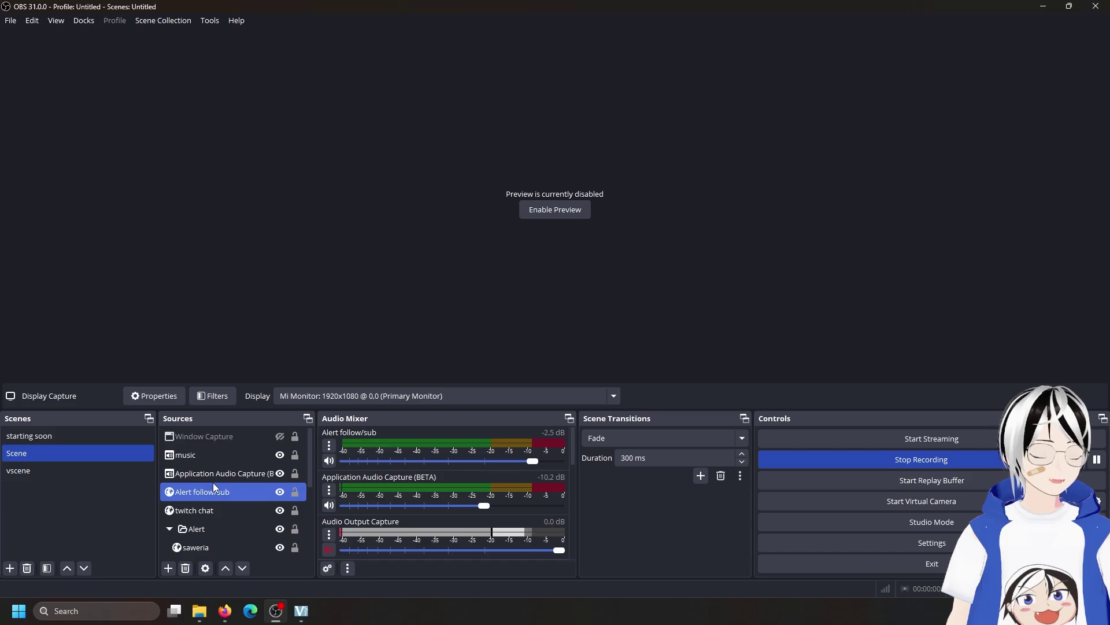
{"action": "double_click", "coordinate": [223, 439]}
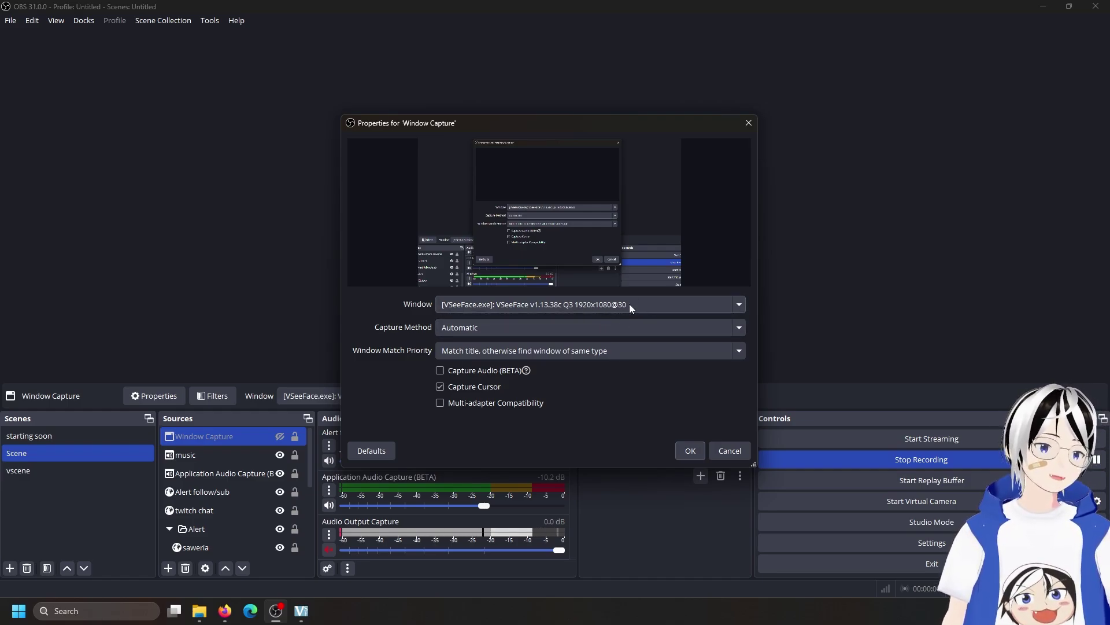
{"action": "left_click", "coordinate": [730, 450]}
- Review which window the music audio source captures, and close its properties unchanged
{"action": "scroll", "coordinate": [225, 500], "scroll_direction": "down", "scroll_amount": 3}
{"action": "left_click", "coordinate": [231, 493]}
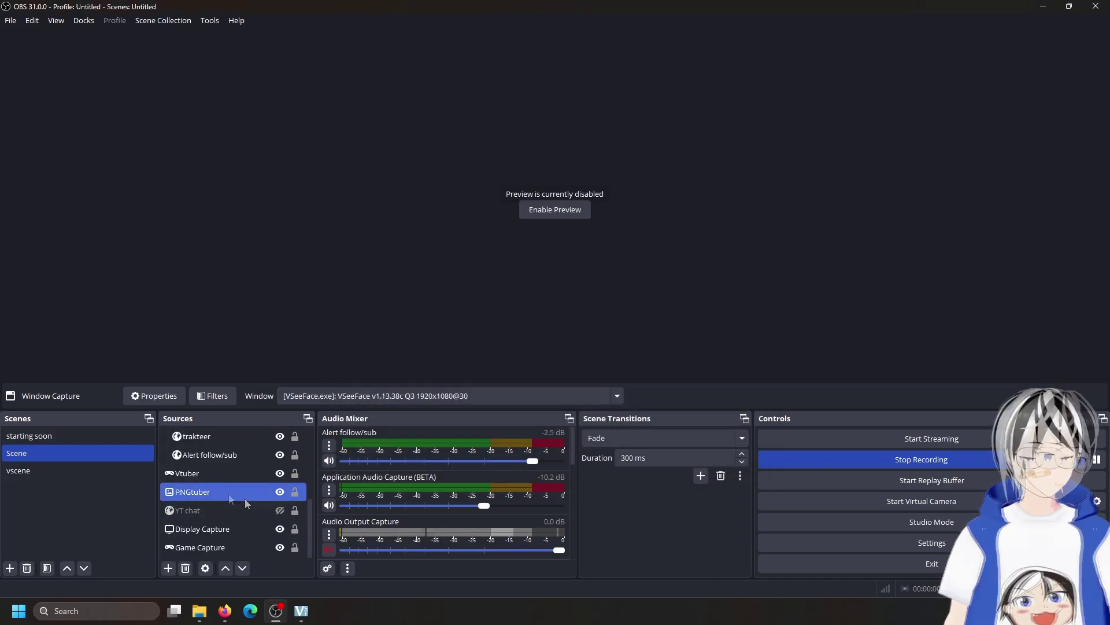
{"action": "scroll", "coordinate": [245, 494], "scroll_direction": "up", "scroll_amount": 3}
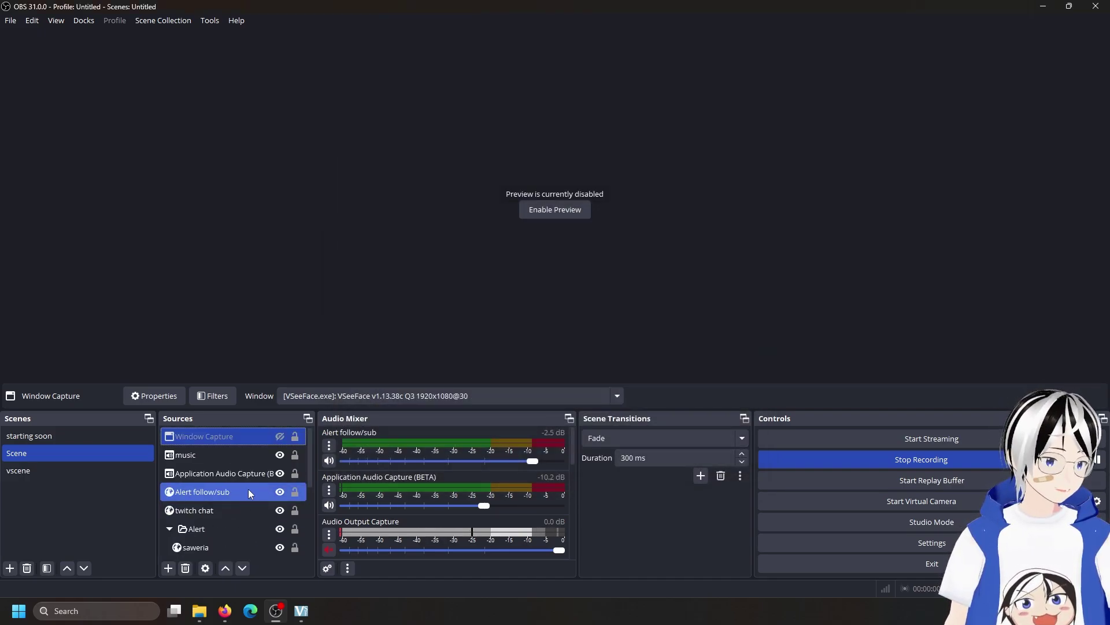
{"action": "double_click", "coordinate": [248, 460]}
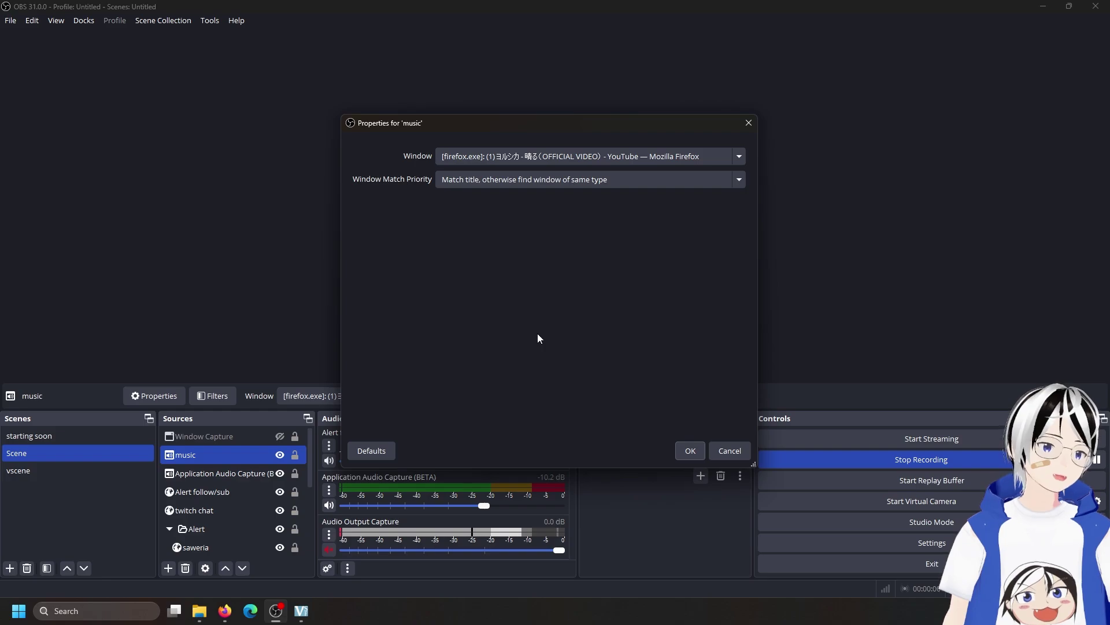
{"action": "left_click", "coordinate": [749, 123]}
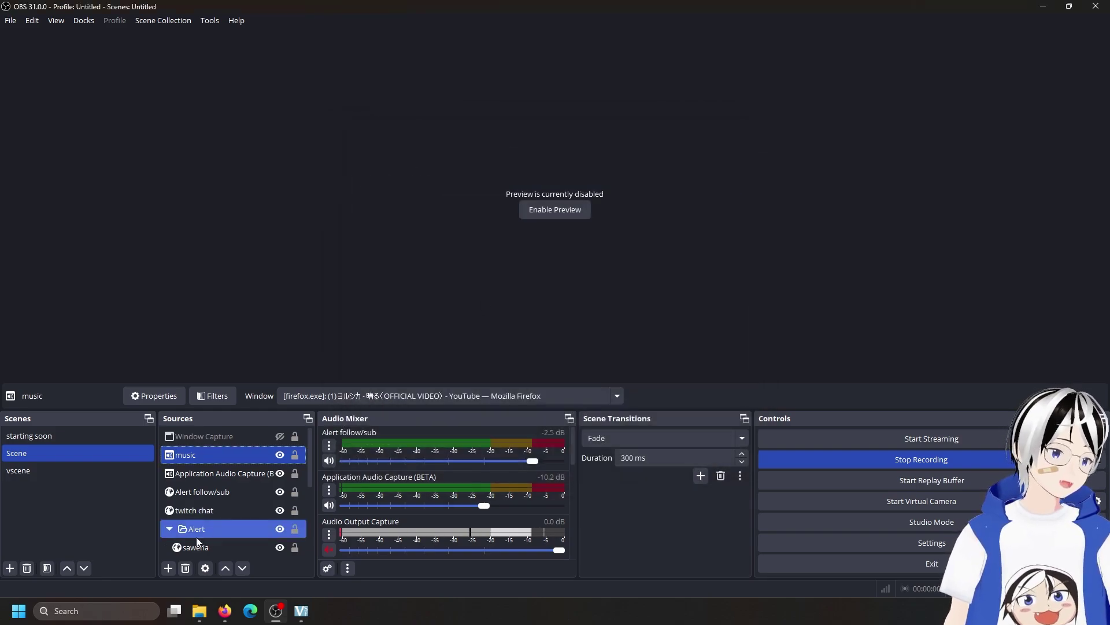
- Check the source types that can be added, including Application Audio Capture (BETA), and review the music source's properties again
{"action": "left_click", "coordinate": [168, 568]}
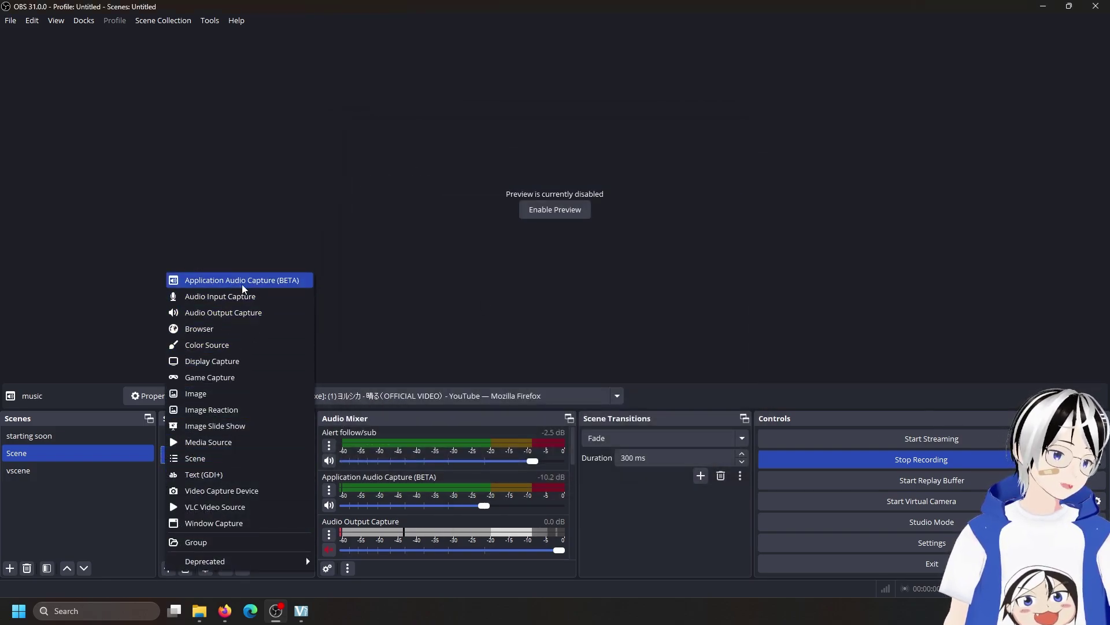
{"action": "left_click", "coordinate": [86, 523]}
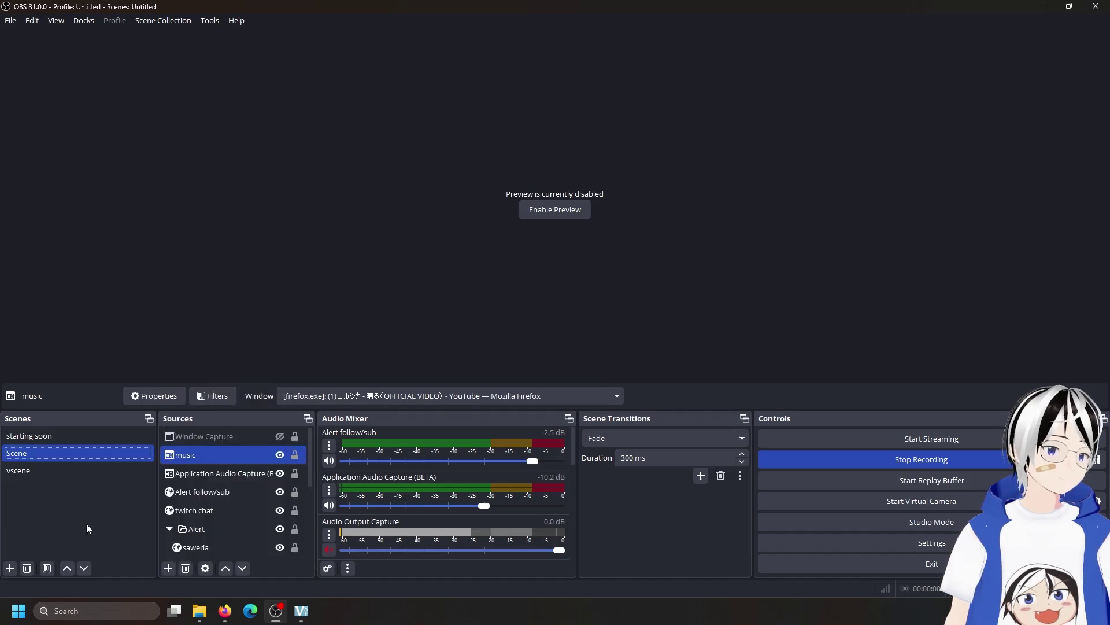
{"action": "double_click", "coordinate": [221, 454]}
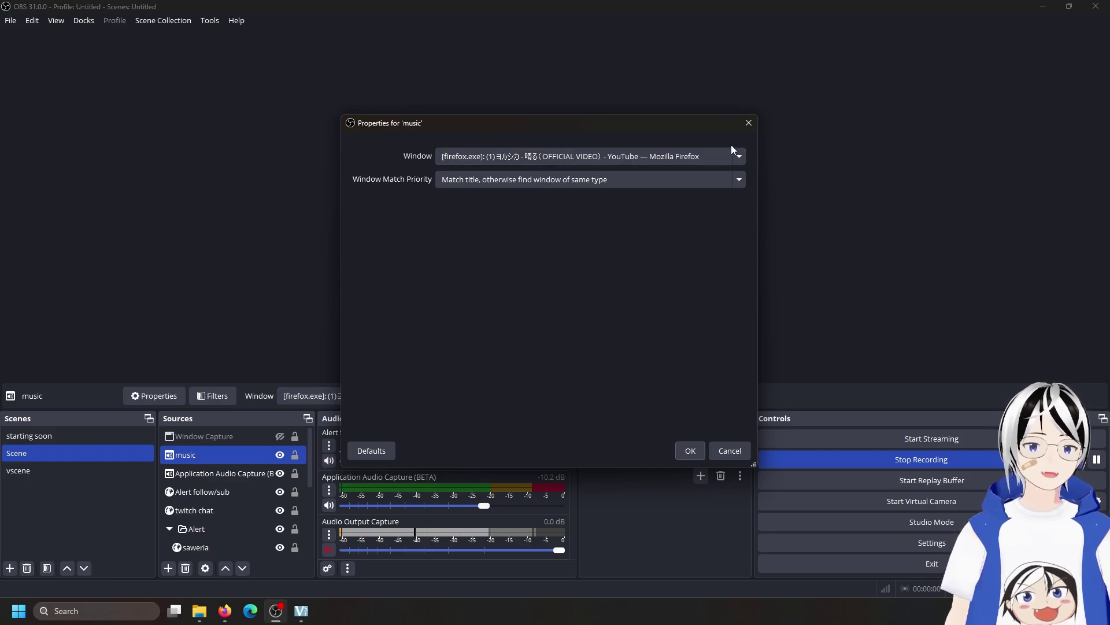
{"action": "left_click", "coordinate": [748, 122]}
- Look at the options for creating a new Image source among the available source types, and cancel without adding it
{"action": "scroll", "coordinate": [234, 457], "scroll_direction": "down", "scroll_amount": 3}
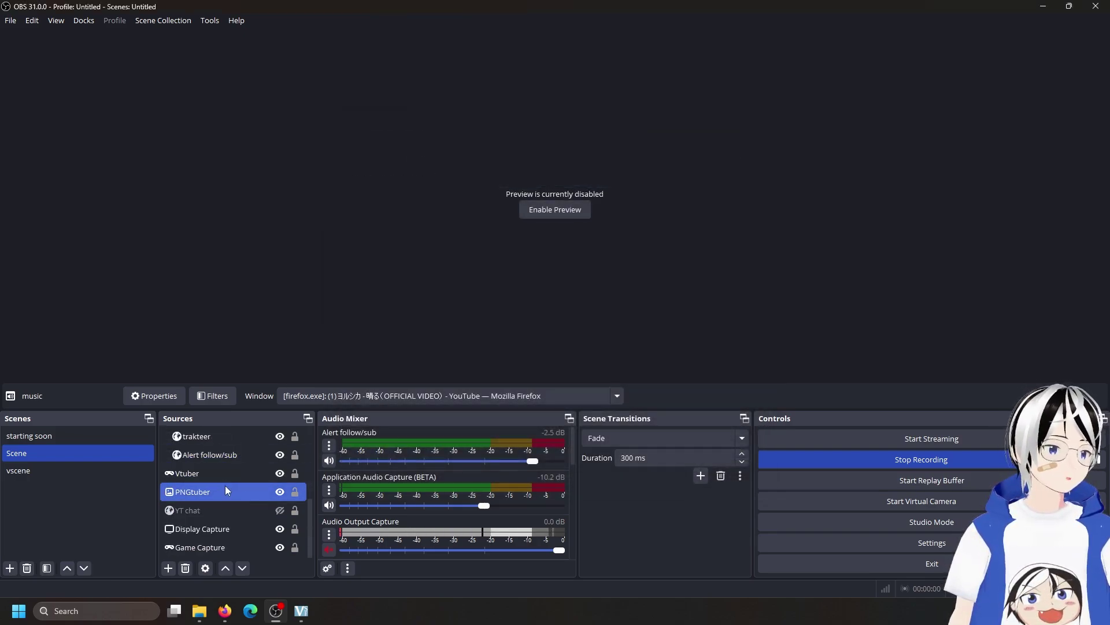
{"action": "left_click", "coordinate": [168, 568]}
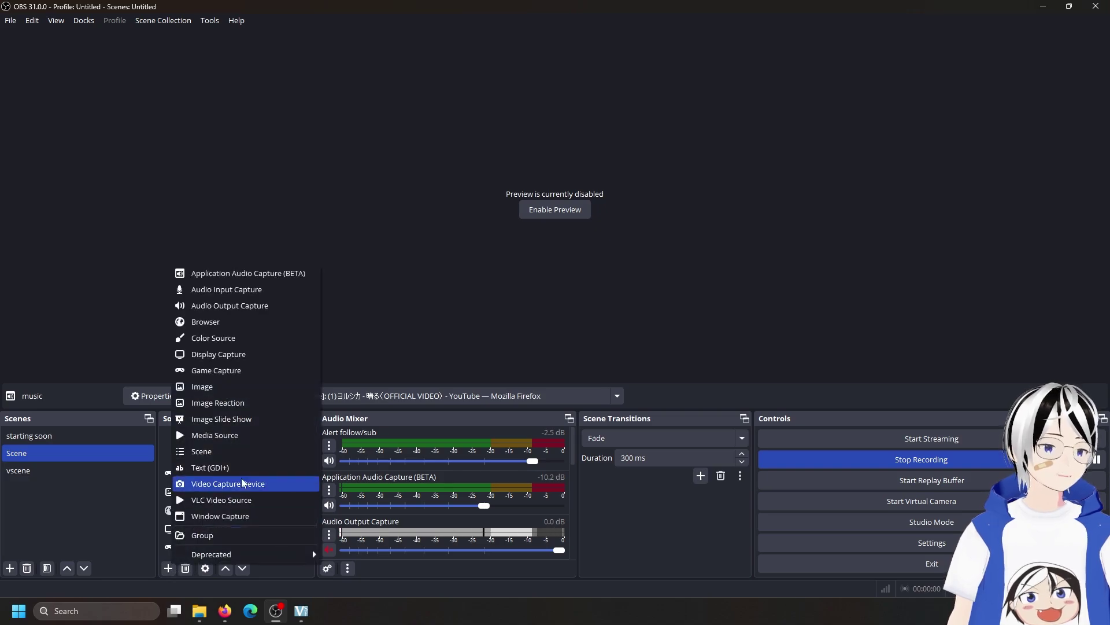
{"action": "left_click", "coordinate": [259, 387]}
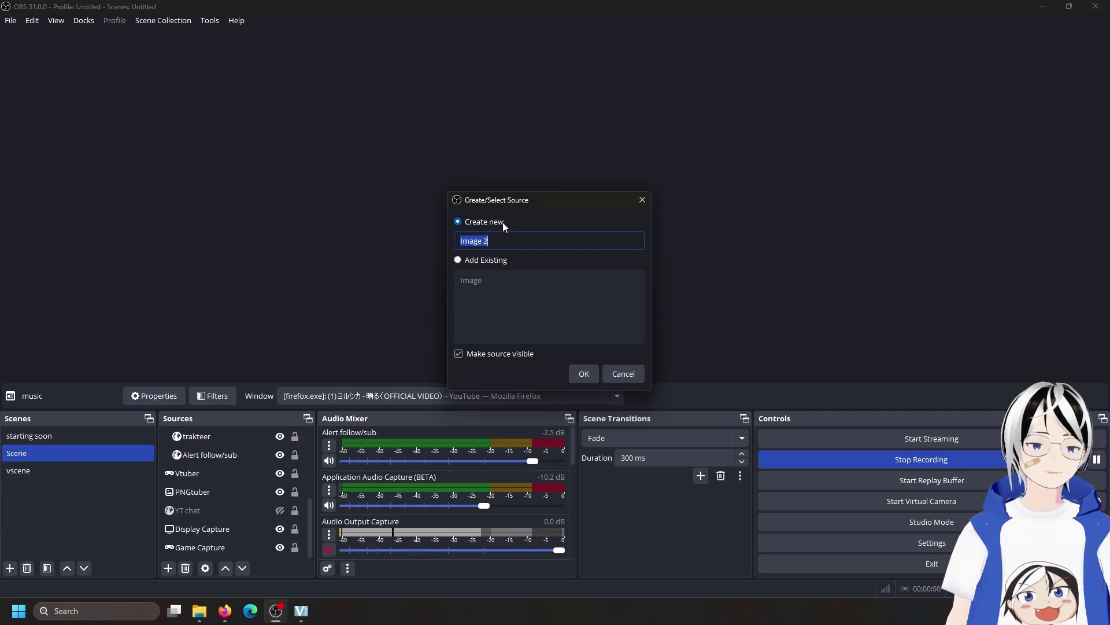
{"action": "left_click", "coordinate": [639, 200]}
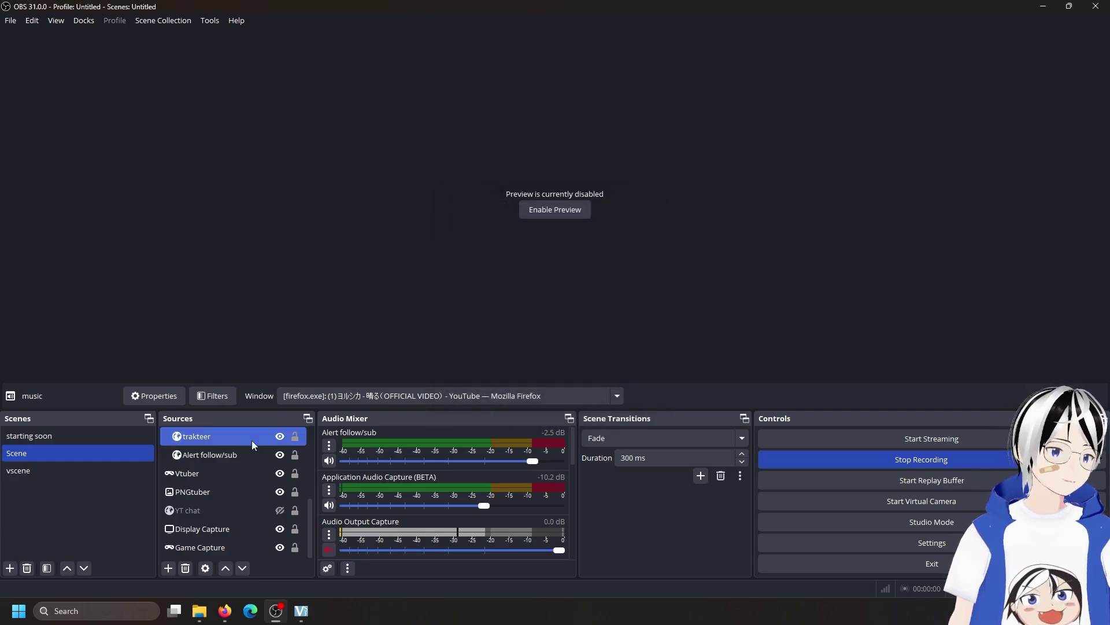
- Add a new Image Slide Show source under its default name, review its slide, transition, playback and image file options, and close the properties
{"action": "left_click", "coordinate": [169, 568]}
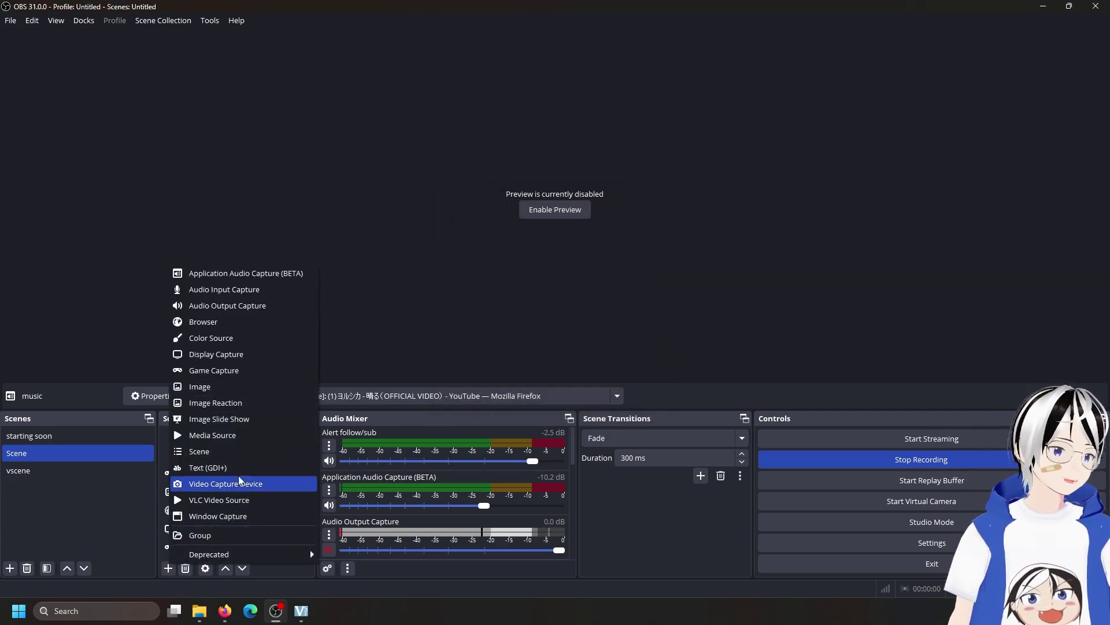
{"action": "left_click", "coordinate": [265, 420]}
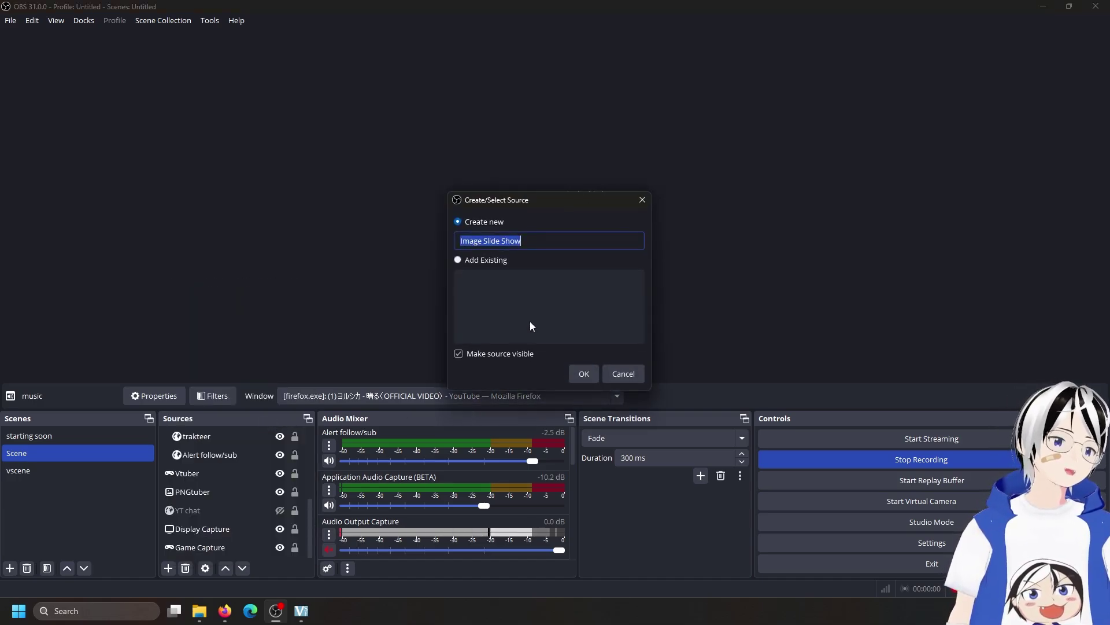
{"action": "left_click", "coordinate": [583, 374]}
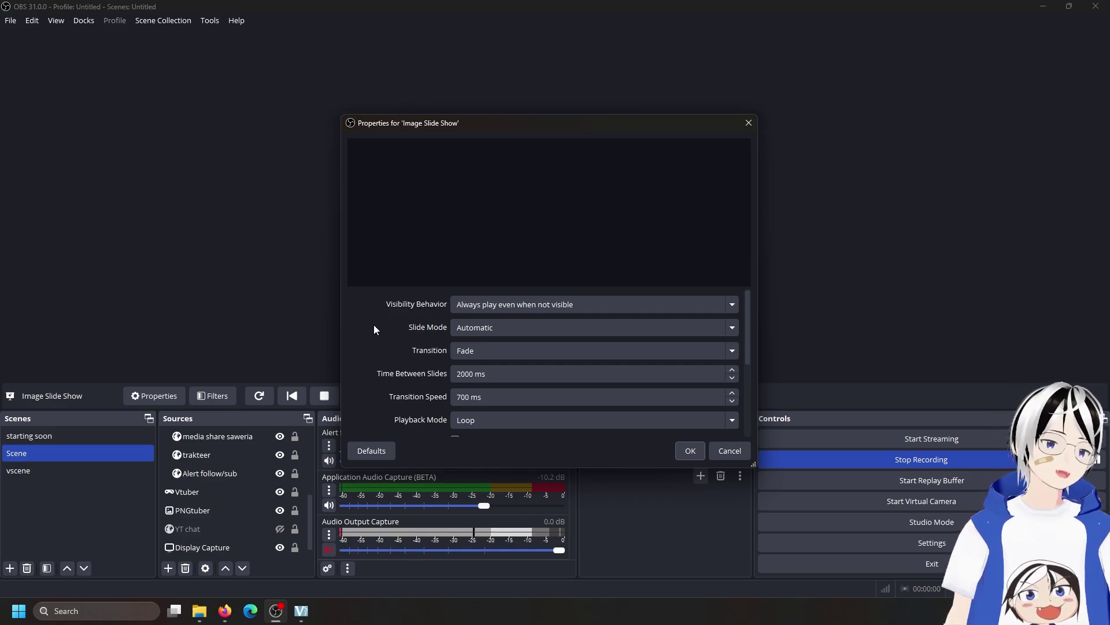
{"action": "scroll", "coordinate": [375, 327], "scroll_direction": "down", "scroll_amount": 5}
{"action": "scroll", "coordinate": [403, 325], "scroll_direction": "up", "scroll_amount": 1}
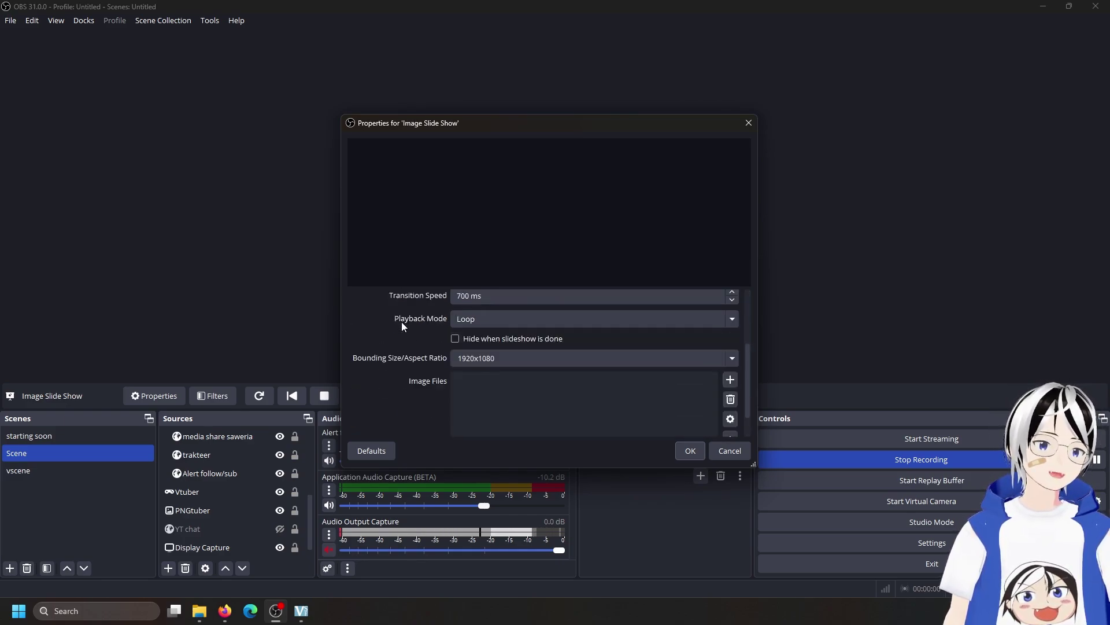
{"action": "scroll", "coordinate": [402, 325], "scroll_direction": "up", "scroll_amount": 3}
{"action": "scroll", "coordinate": [402, 325], "scroll_direction": "down", "scroll_amount": 5}
{"action": "scroll", "coordinate": [402, 325], "scroll_direction": "up", "scroll_amount": 5}
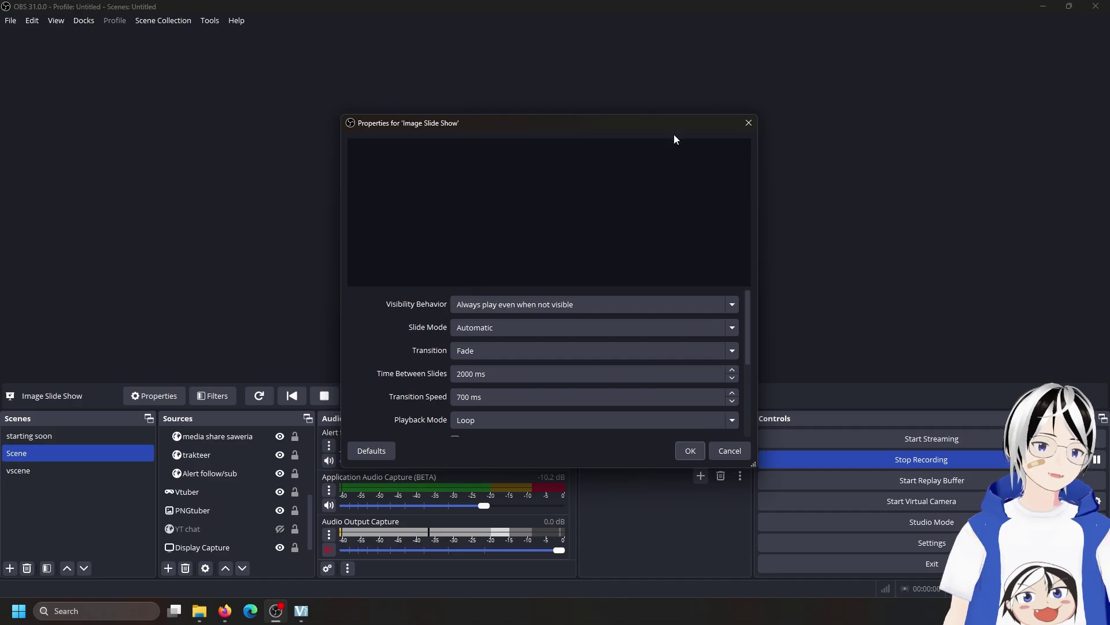
{"action": "left_click", "coordinate": [748, 123]}
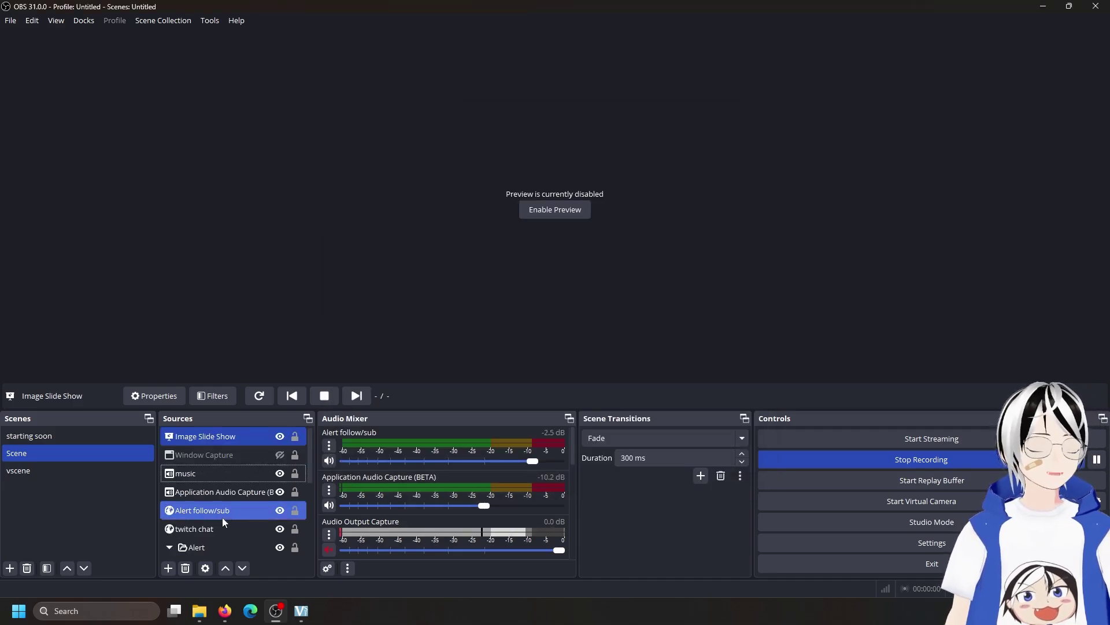
- Add a new Browser source under its default name and highlight its URL, checking the Control audio via OBS option
{"action": "left_click", "coordinate": [168, 566]}
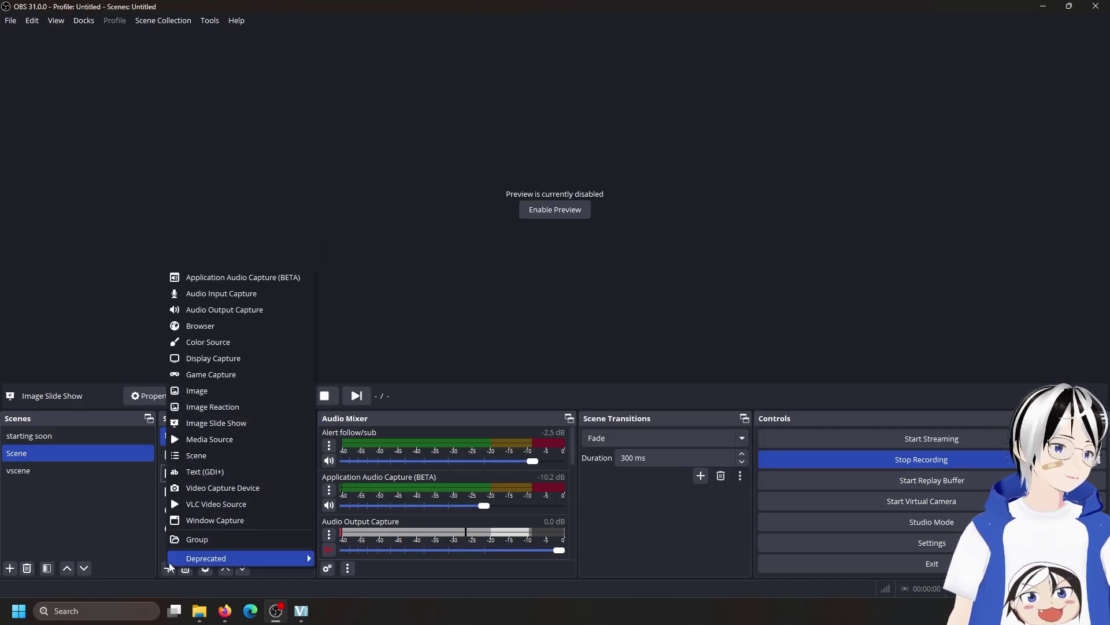
{"action": "left_click", "coordinate": [232, 327]}
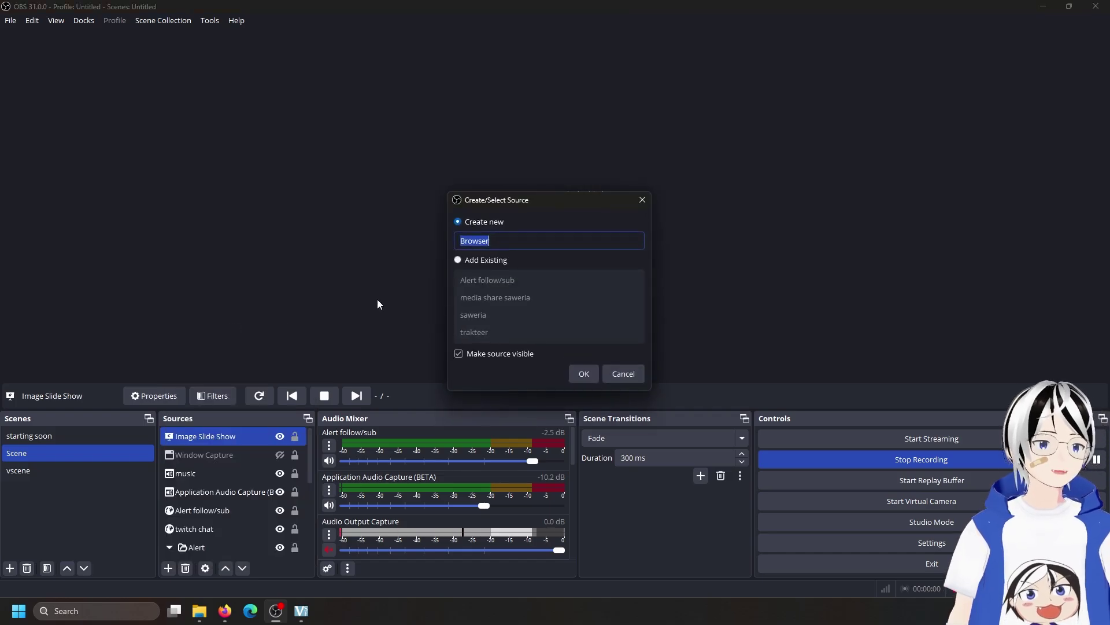
{"action": "left_click", "coordinate": [575, 373]}
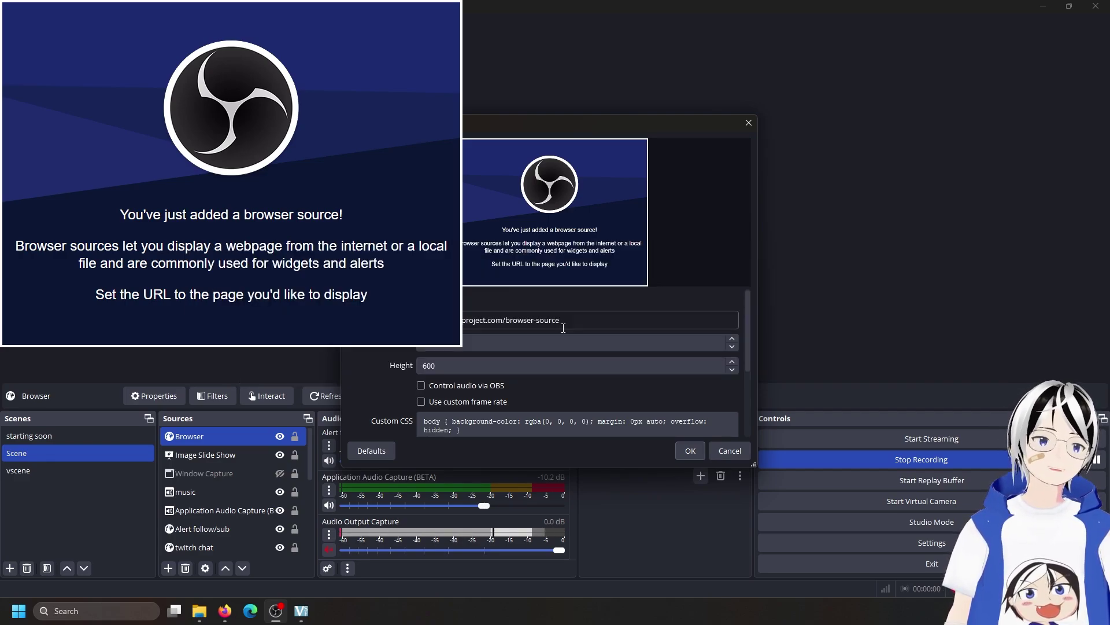
{"action": "left_click", "coordinate": [563, 326]}
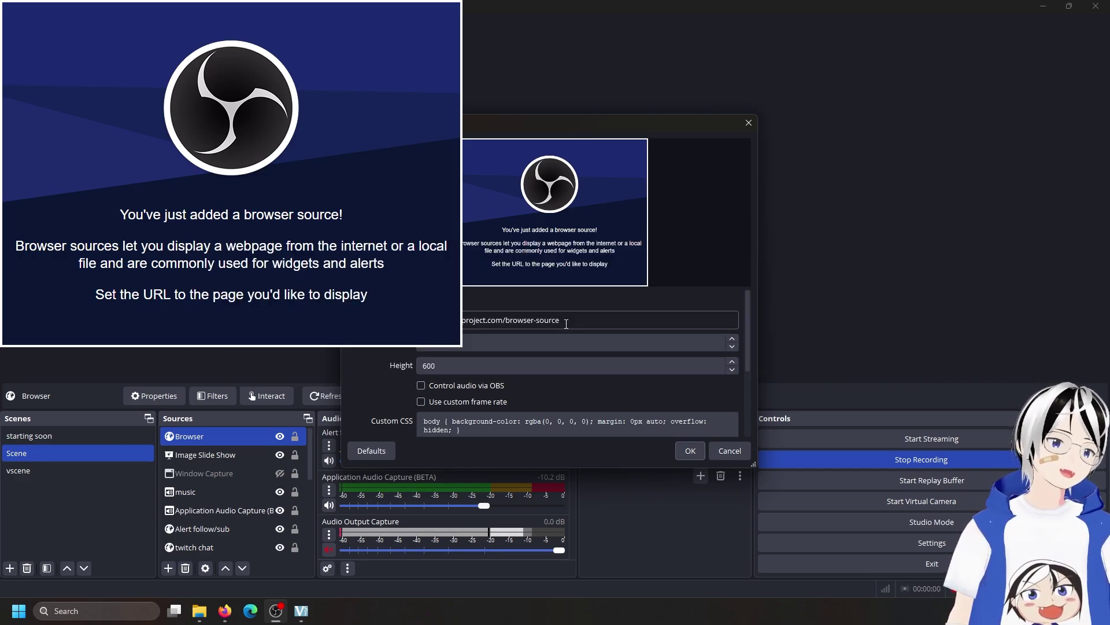
{"action": "left_click_drag", "start_coordinate": [564, 320], "coordinate": [440, 320]}
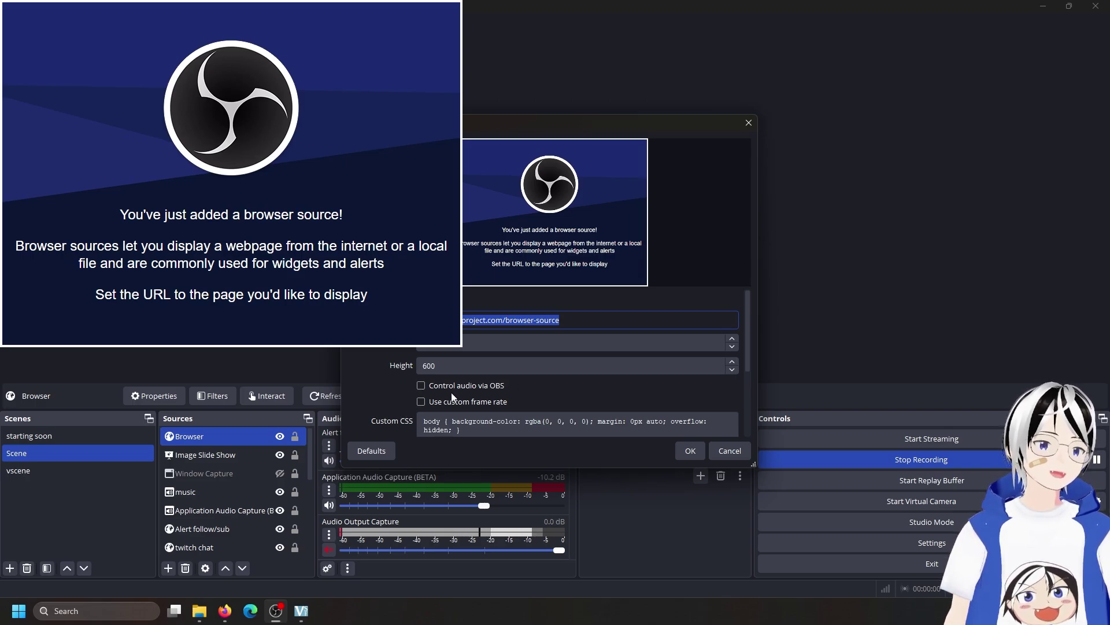
{"action": "left_click", "coordinate": [421, 386]}
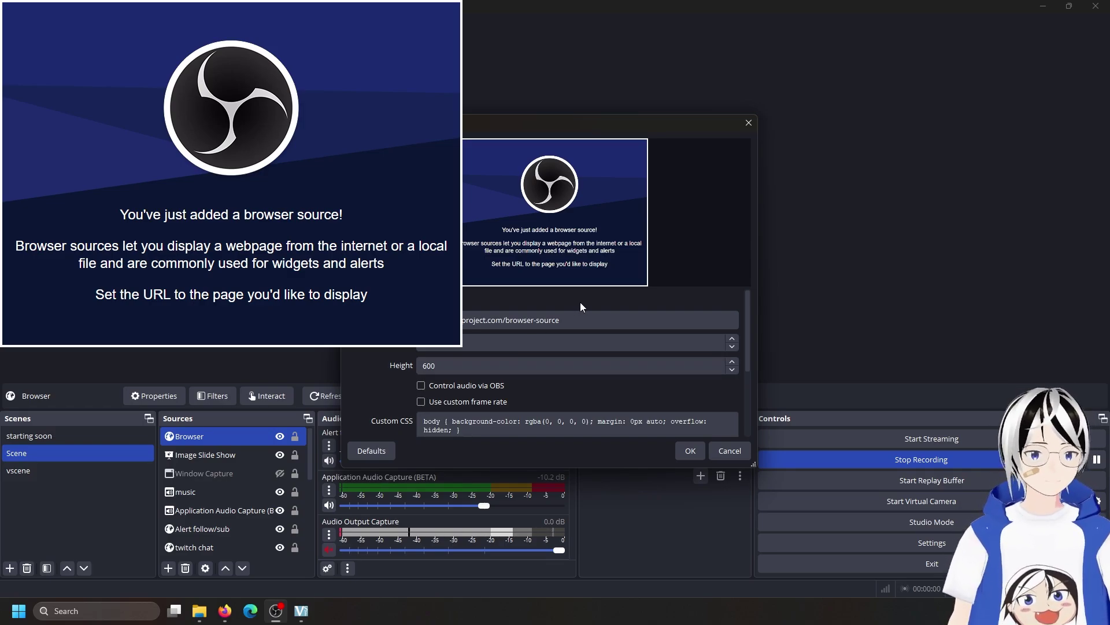
{"action": "triple_click", "coordinate": [589, 319]}
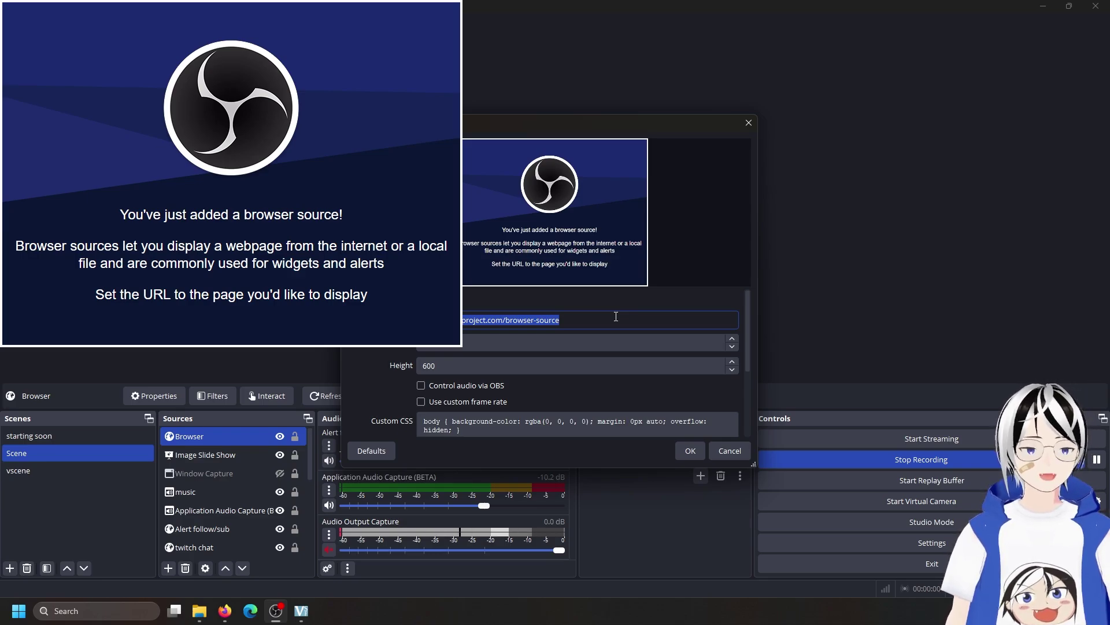
- Examine the Browser source's Custom CSS, shutdown and refresh options, and page permissions, highlighting the CSS code
{"action": "scroll", "coordinate": [616, 316], "scroll_direction": "down", "scroll_amount": 3}
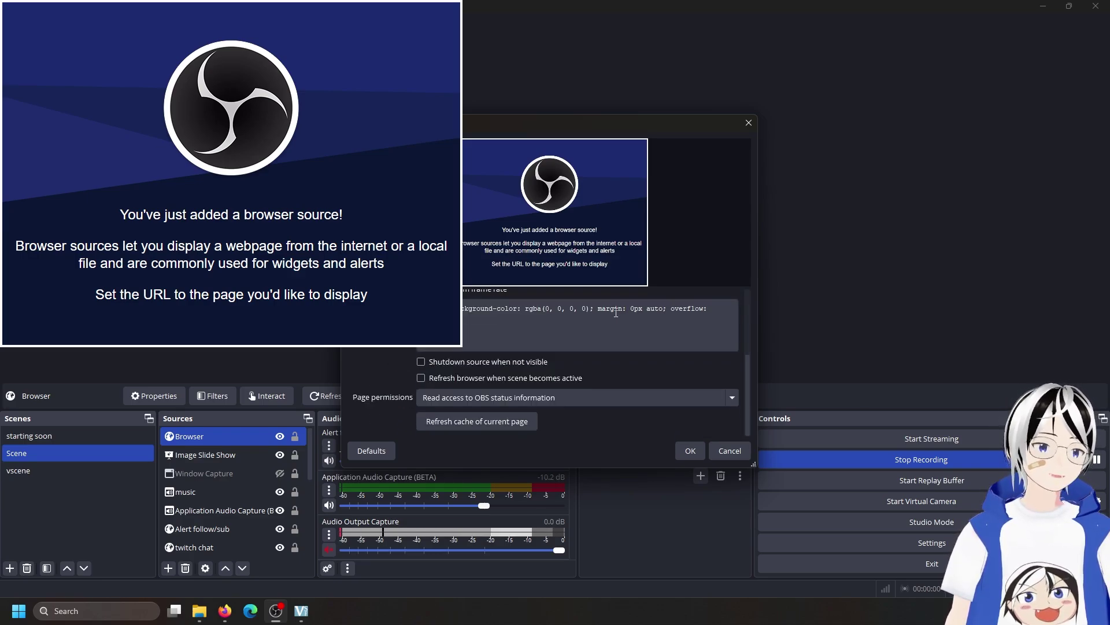
{"action": "left_click_drag", "start_coordinate": [508, 355], "coordinate": [465, 353]}
{"action": "left_click", "coordinate": [497, 357]}
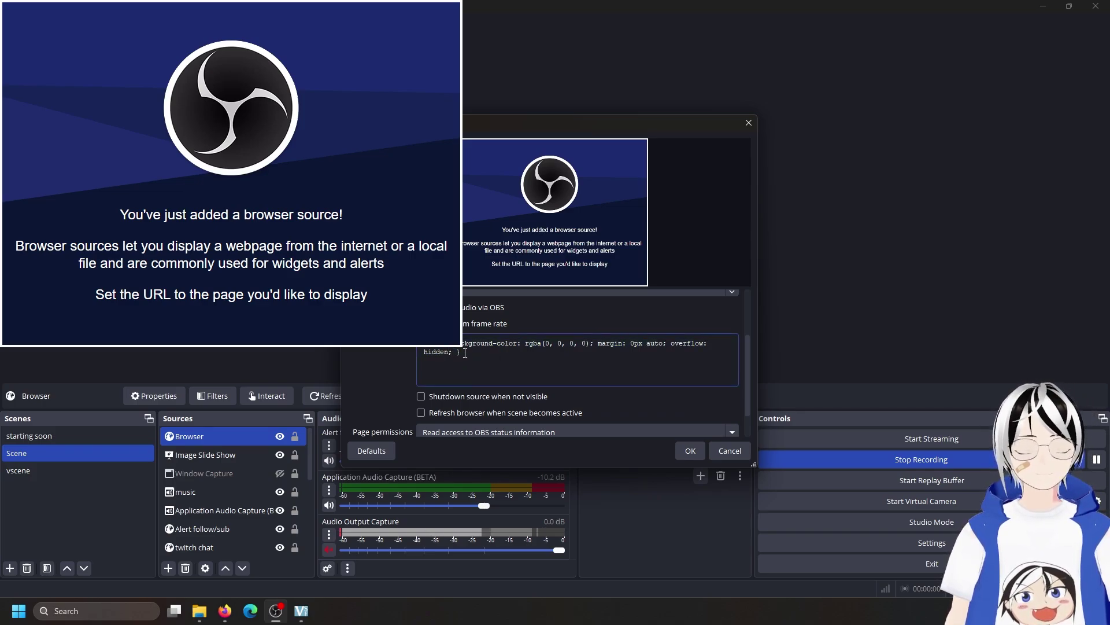
{"action": "scroll", "coordinate": [480, 350], "scroll_direction": "down", "scroll_amount": 1}
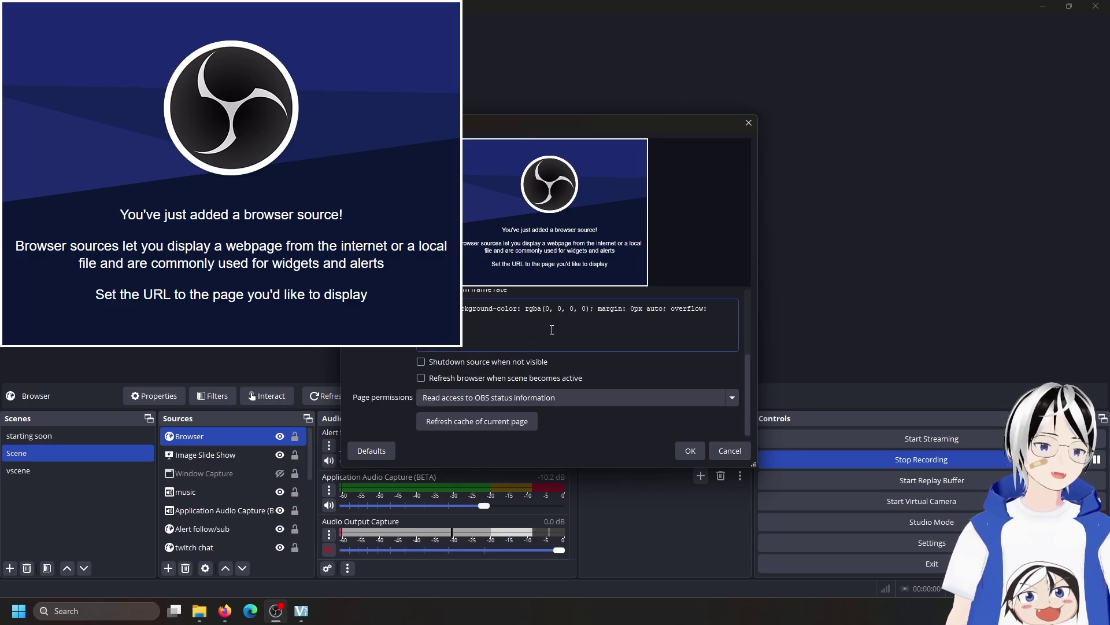
{"action": "scroll", "coordinate": [552, 331], "scroll_direction": "up", "scroll_amount": 3}
{"action": "scroll", "coordinate": [554, 333], "scroll_direction": "down", "scroll_amount": 1}
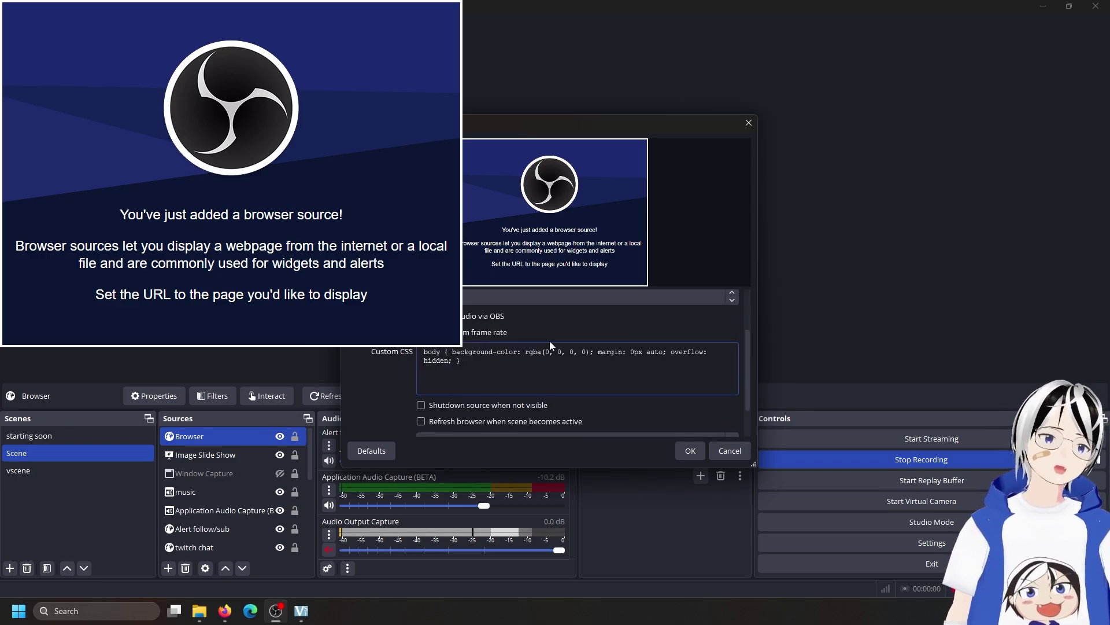
{"action": "left_click_drag", "start_coordinate": [461, 360], "coordinate": [391, 347]}
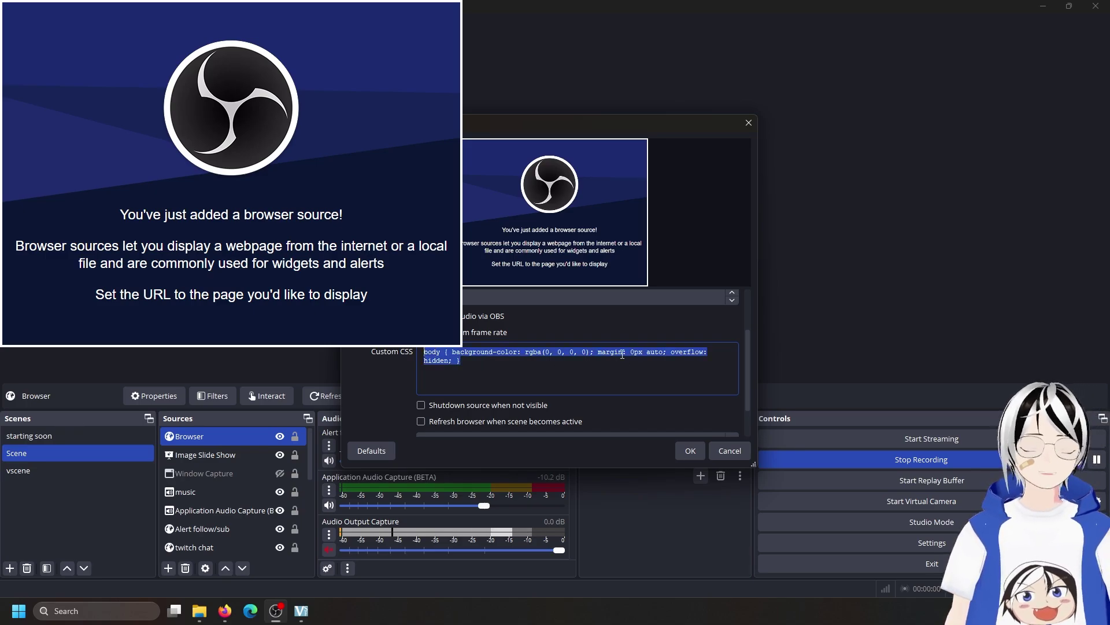
{"action": "scroll", "coordinate": [580, 366], "scroll_direction": "up", "scroll_amount": 1}
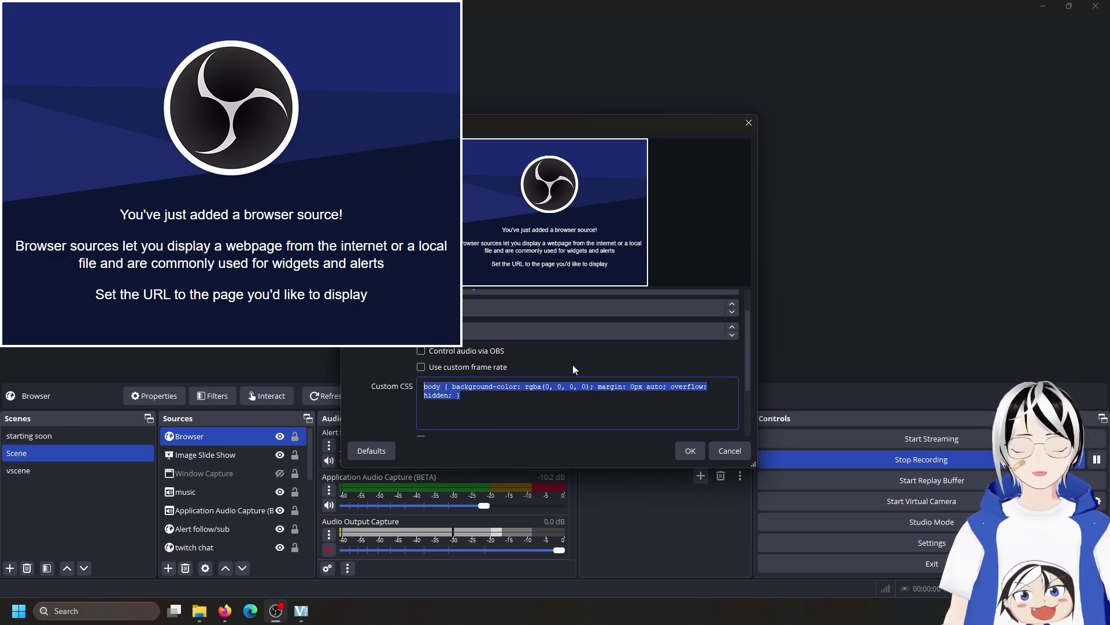
{"action": "scroll", "coordinate": [390, 353], "scroll_direction": "down", "scroll_amount": 2}
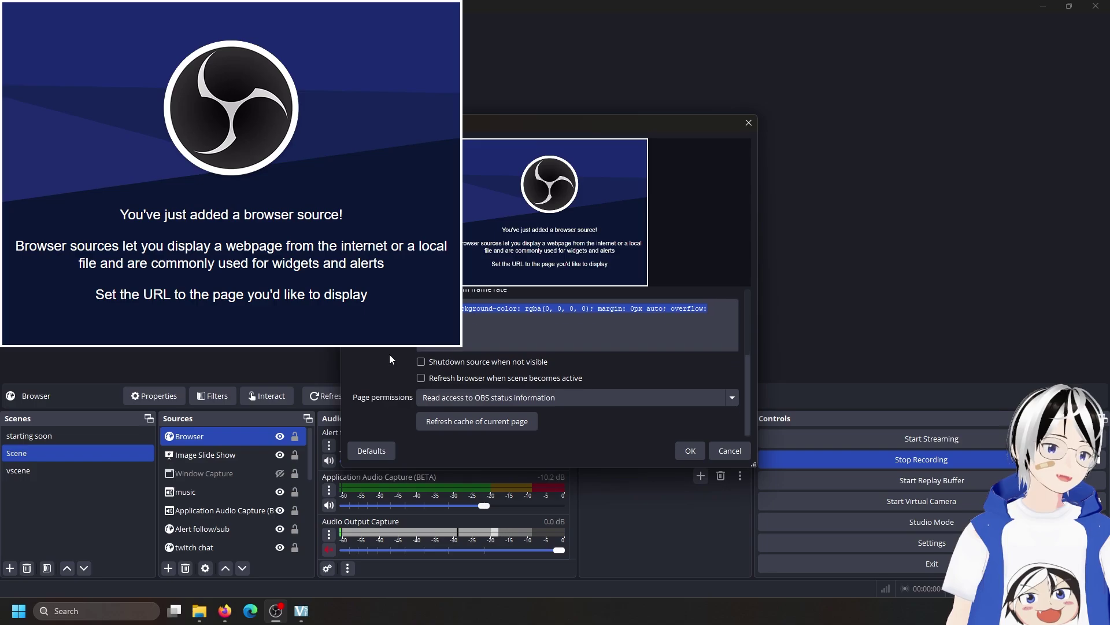
{"action": "scroll", "coordinate": [387, 351], "scroll_direction": "up", "scroll_amount": 1}
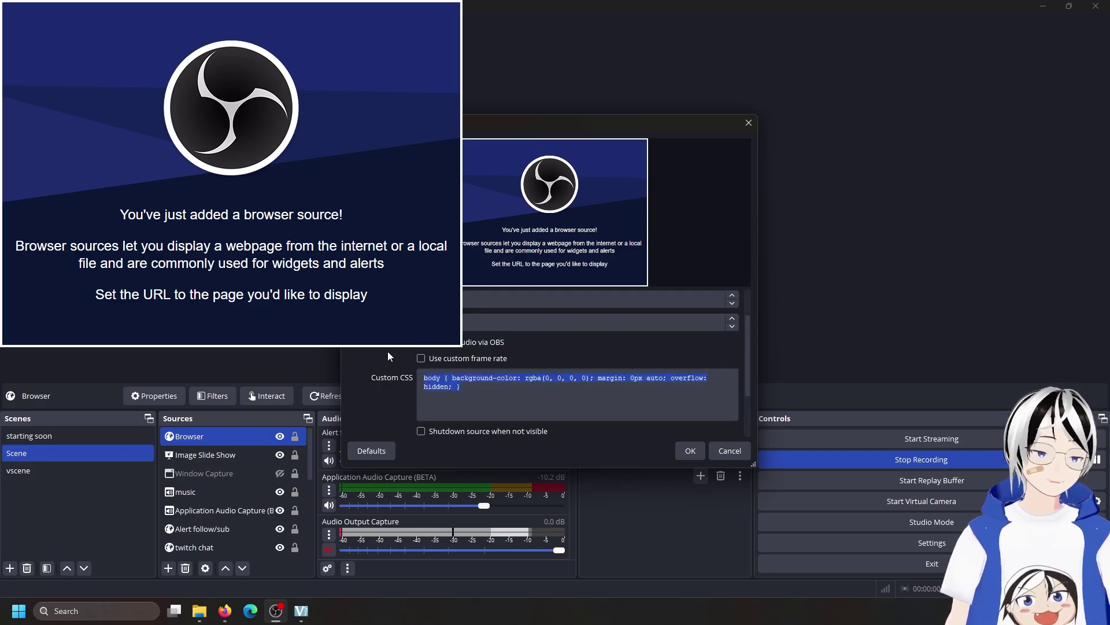
{"action": "scroll", "coordinate": [387, 350], "scroll_direction": "down", "scroll_amount": 1}
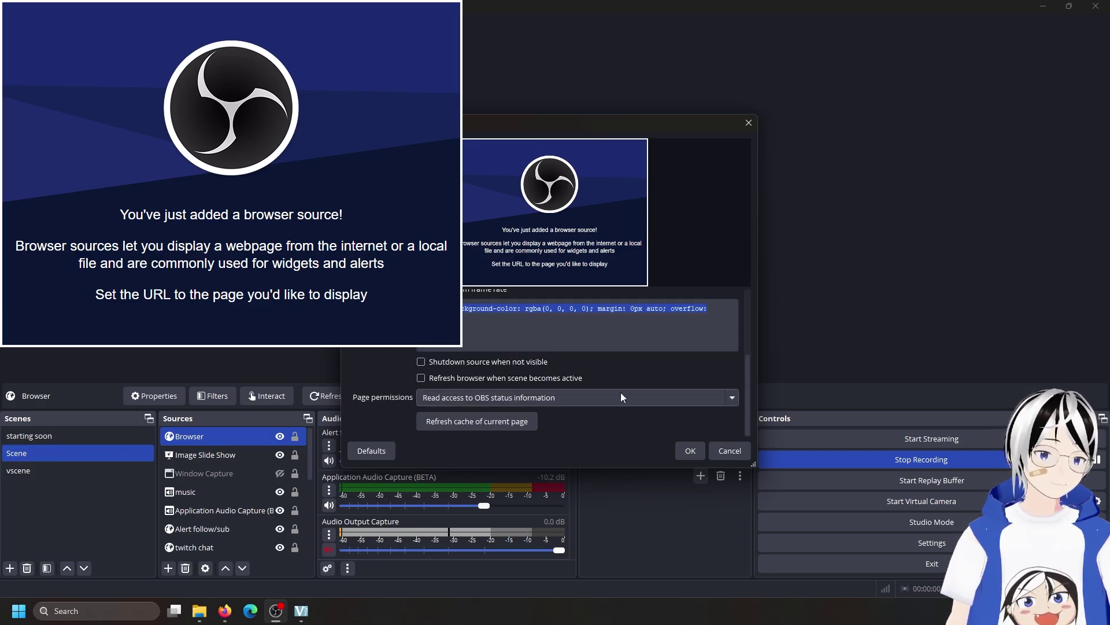
{"action": "scroll", "coordinate": [471, 370], "scroll_direction": "up", "scroll_amount": 1}
{"action": "scroll", "coordinate": [471, 357], "scroll_direction": "up", "scroll_amount": 1}
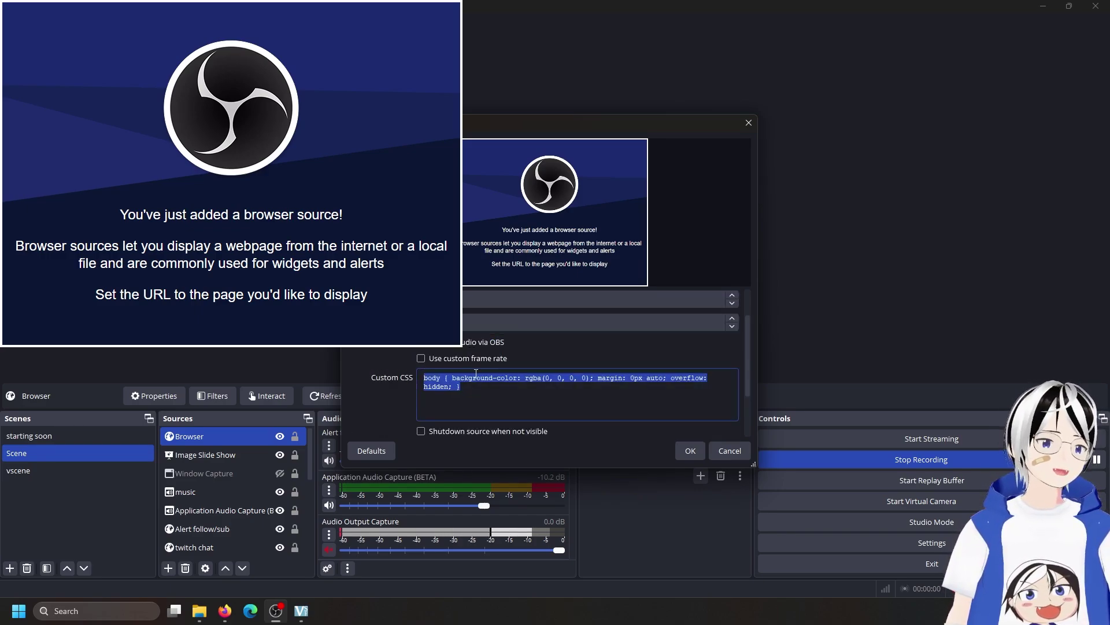
{"action": "left_click", "coordinate": [482, 382]}
{"action": "key", "text": "ctrl+a"}
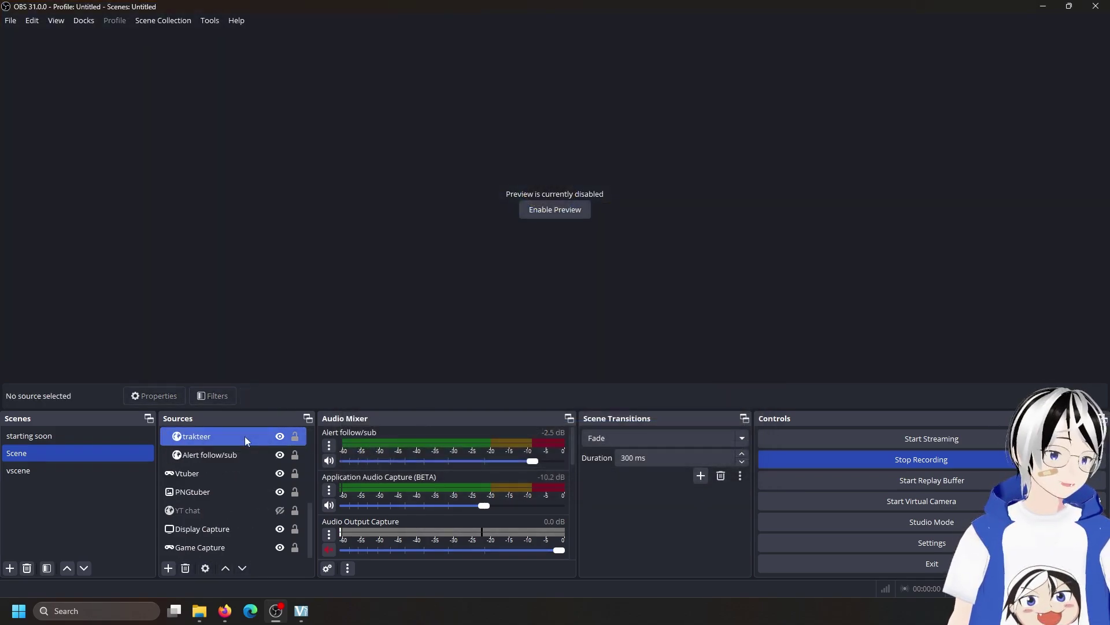
{"action": "left_click", "coordinate": [239, 455]}
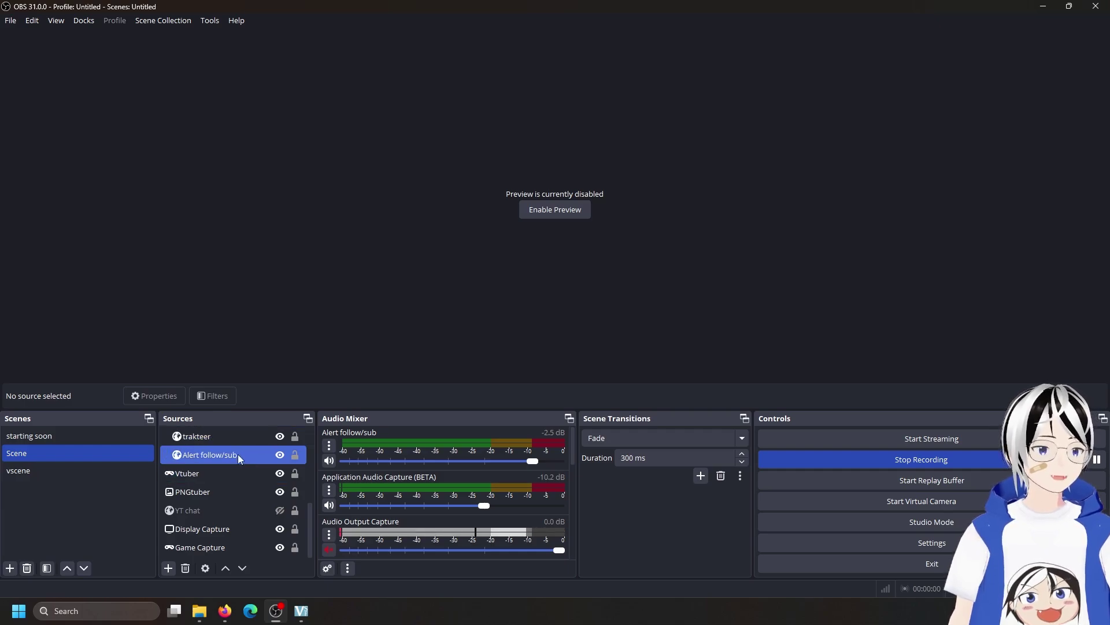
{"action": "left_click", "coordinate": [224, 547]}
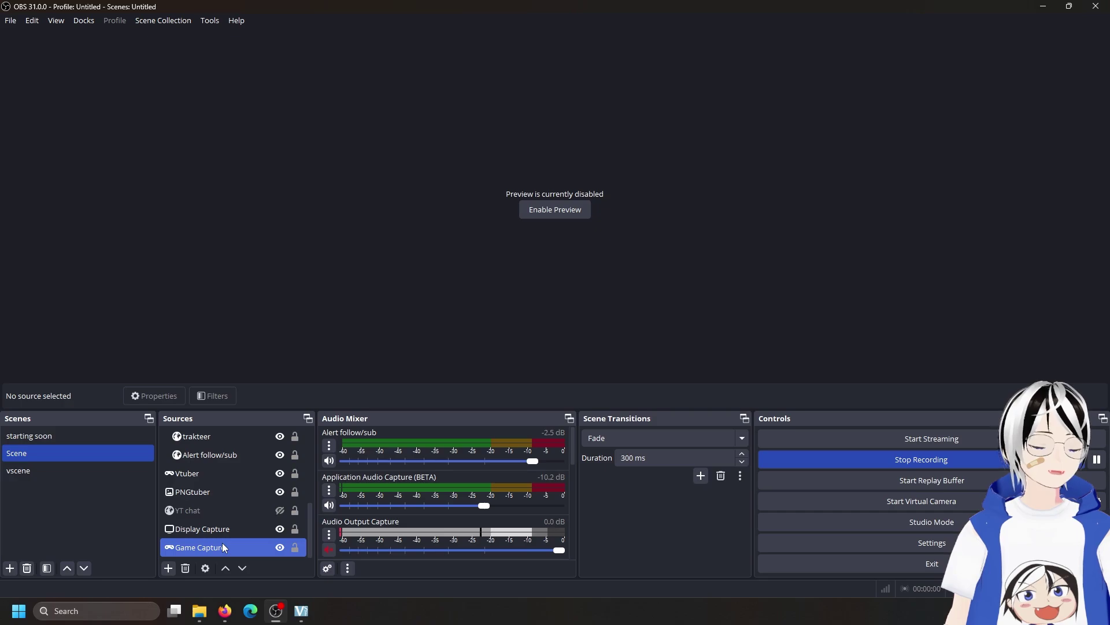
{"action": "left_click", "coordinate": [229, 527]}
{"action": "left_click", "coordinate": [226, 547]}
{"action": "left_click", "coordinate": [217, 492]}
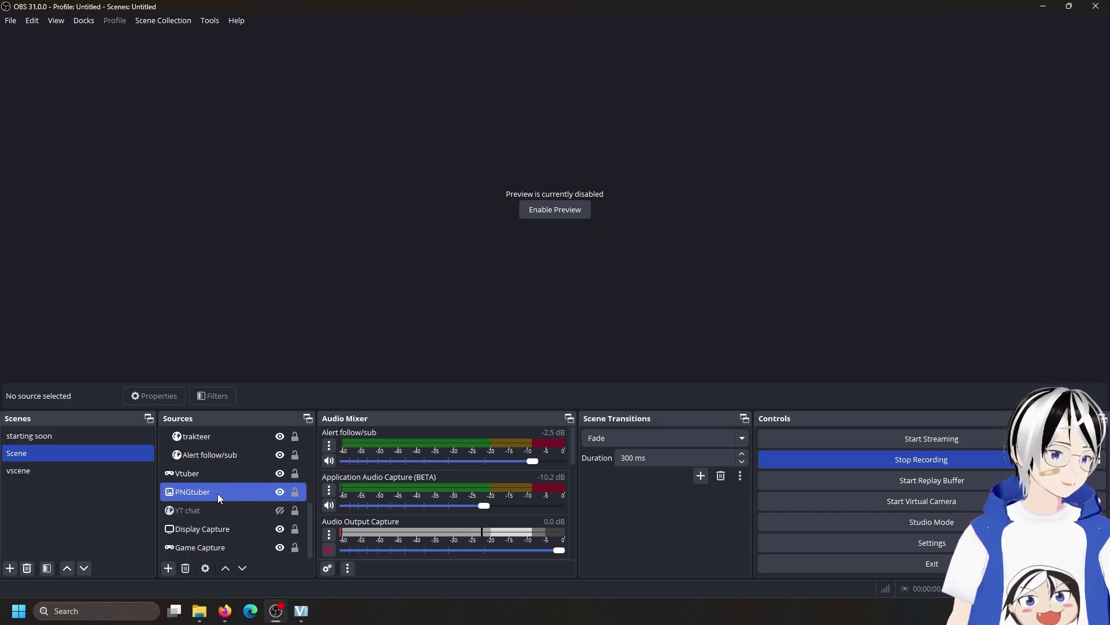
- Remove the Image Slide Show source from the scene and select the music source
{"action": "scroll", "coordinate": [226, 484], "scroll_direction": "up", "scroll_amount": 3}
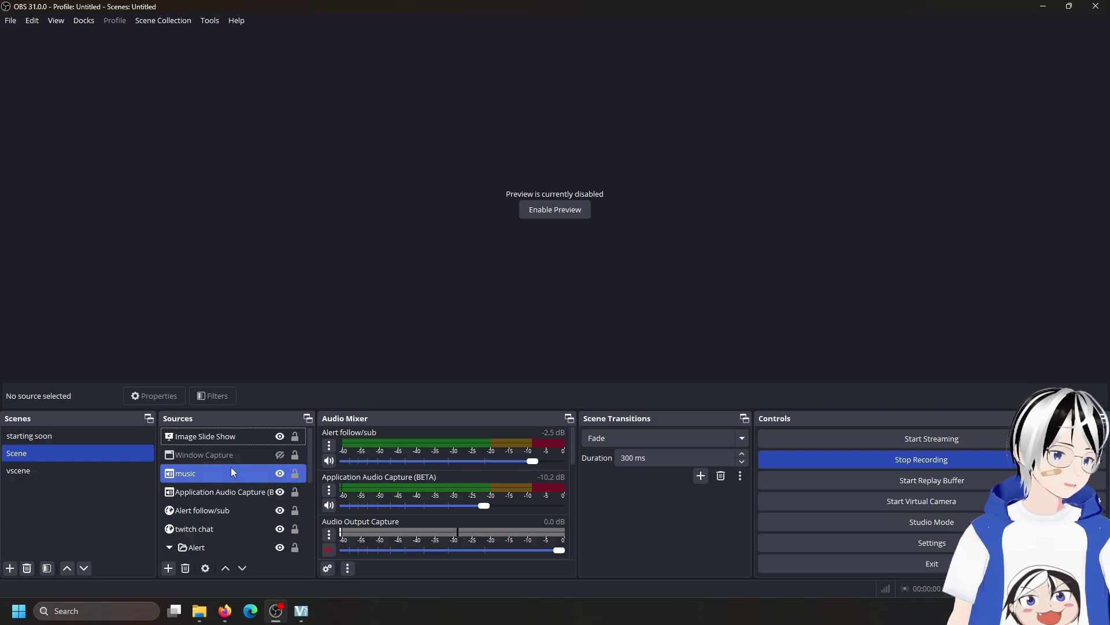
{"action": "left_click", "coordinate": [265, 436]}
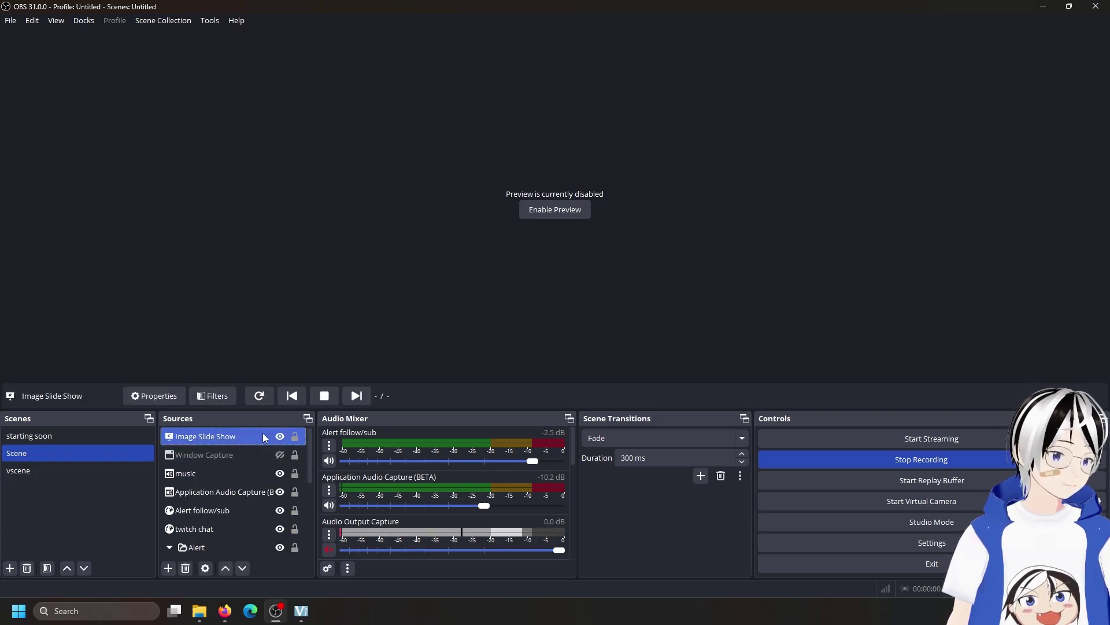
{"action": "key", "text": "Delete"}
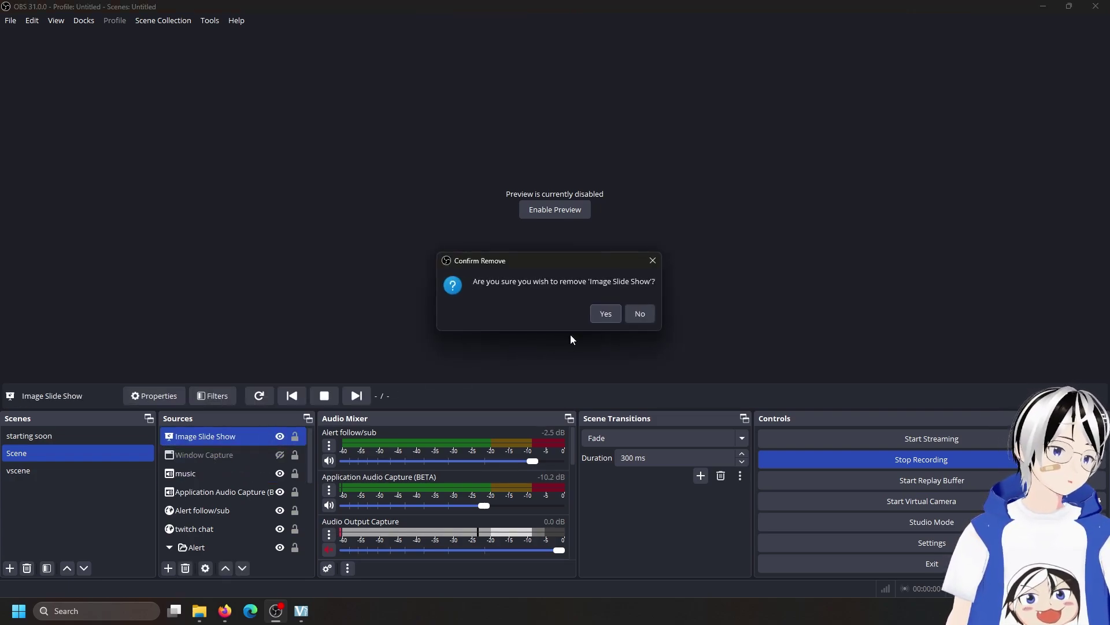
{"action": "left_click", "coordinate": [615, 313]}
{"action": "left_click", "coordinate": [234, 456]}
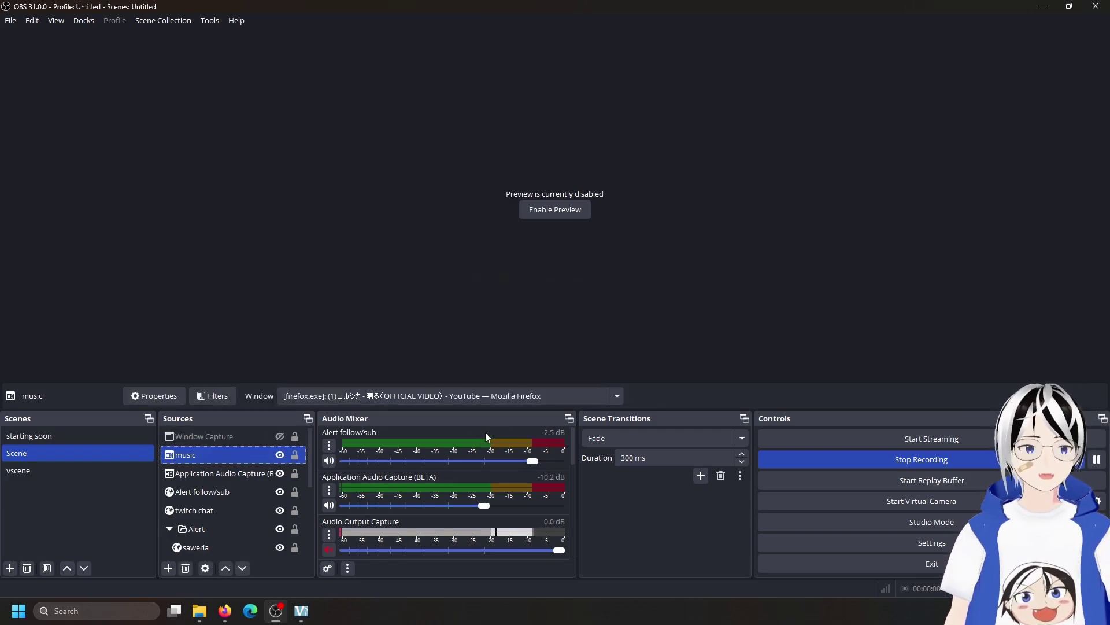
- Enable the scene preview briefly, and disable it again
{"action": "left_click", "coordinate": [563, 214]}
{"action": "right_click", "coordinate": [920, 170]}
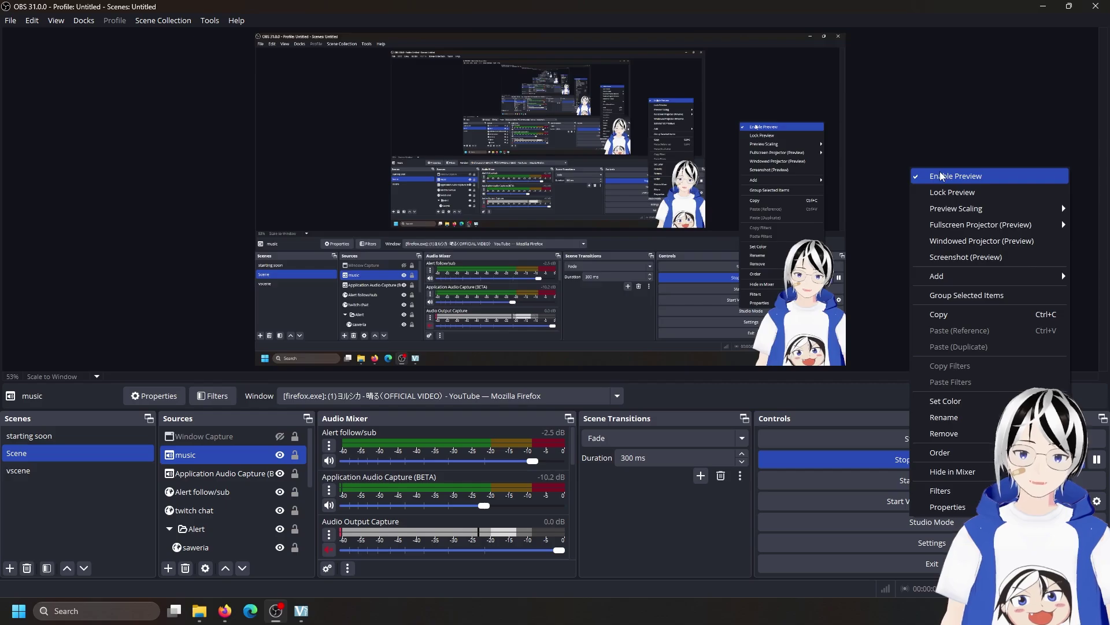
{"action": "left_click", "coordinate": [941, 176]}
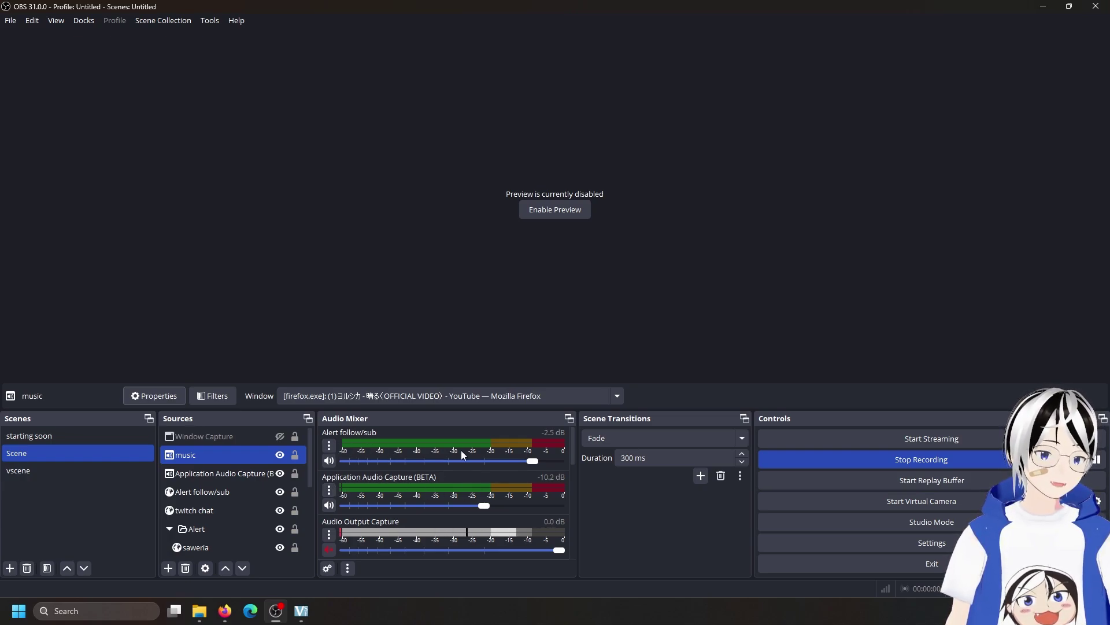
- Unmute the Desktop Audio channel in the audio mixer, and mute it again
{"action": "scroll", "coordinate": [423, 454], "scroll_direction": "down", "scroll_amount": 2}
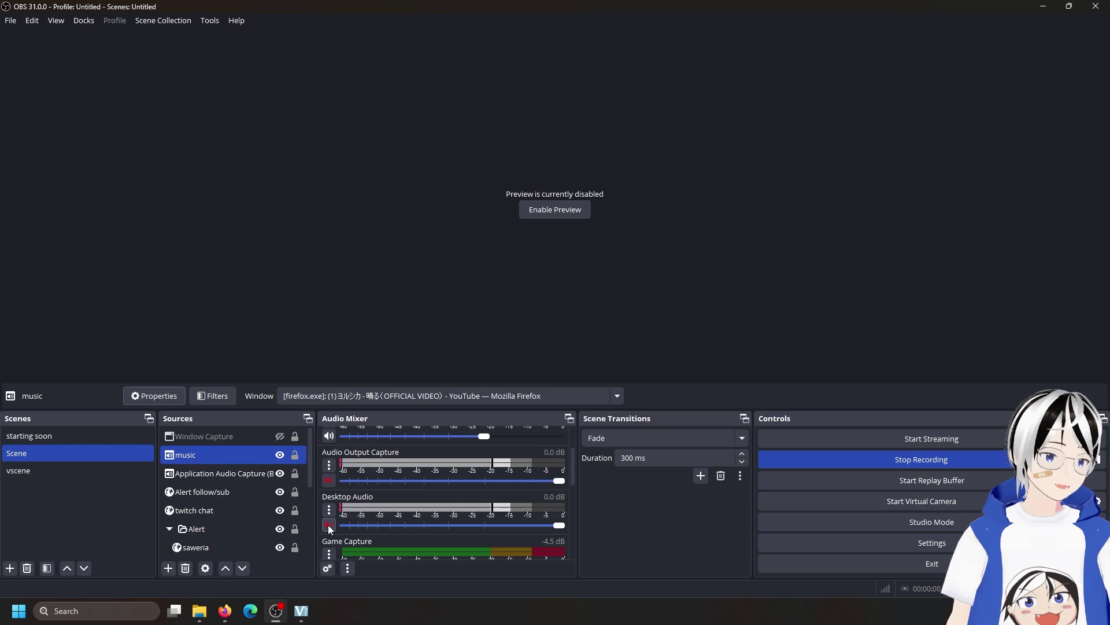
{"action": "left_click", "coordinate": [328, 525]}
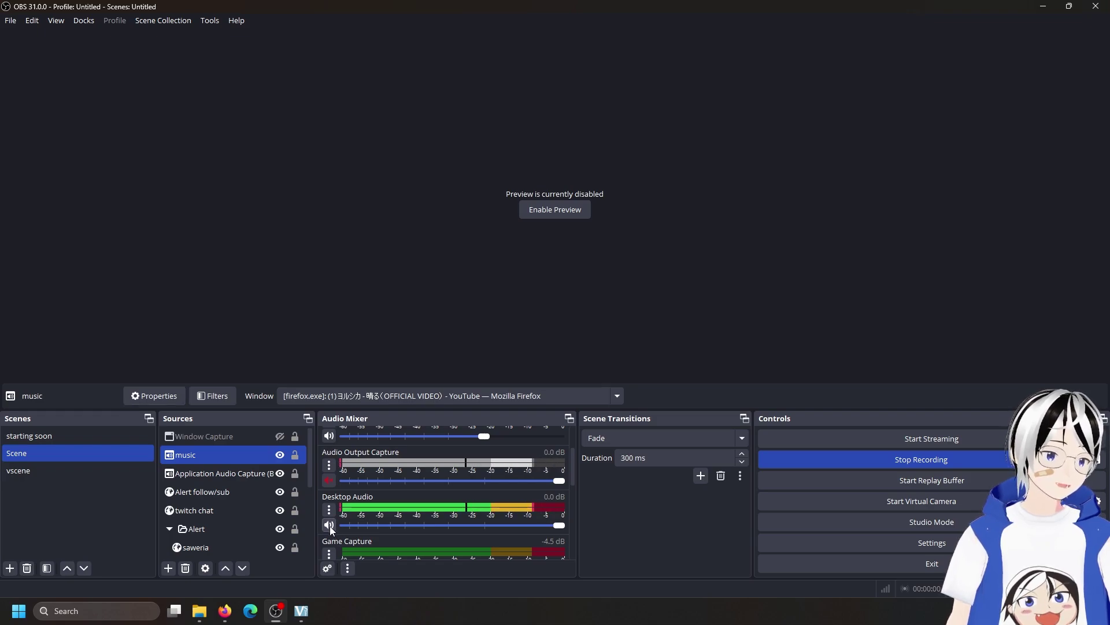
{"action": "left_click", "coordinate": [329, 525]}
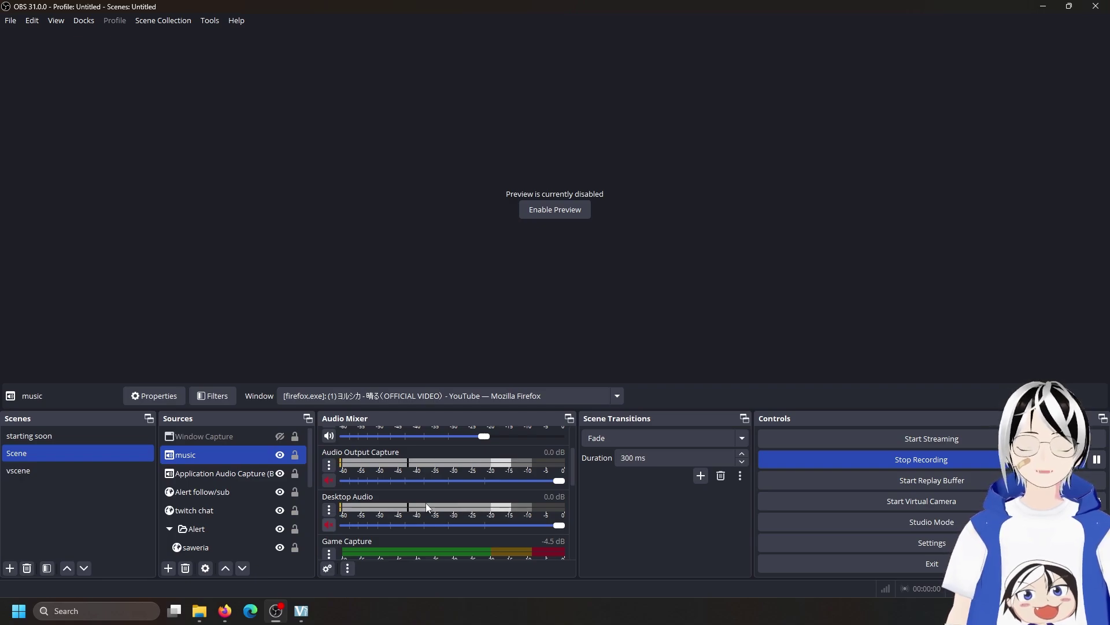
- Review all channels in the audio mixer, from Alert follow/sub down to trakteer
{"action": "scroll", "coordinate": [371, 486], "scroll_direction": "up", "scroll_amount": 3}
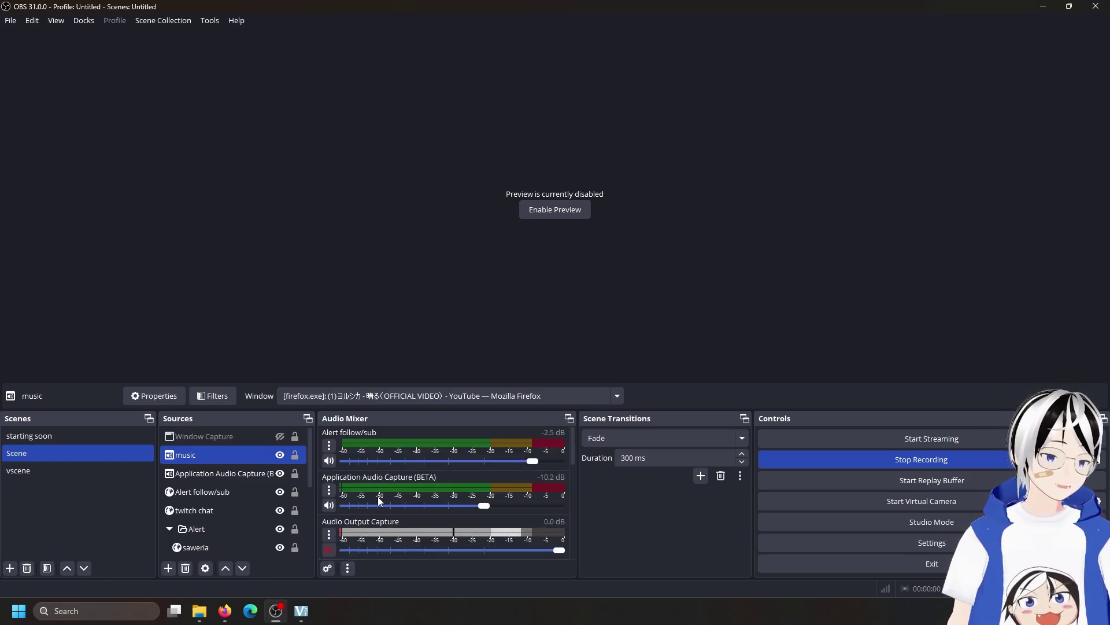
{"action": "scroll", "coordinate": [378, 497], "scroll_direction": "down", "scroll_amount": 5}
{"action": "scroll", "coordinate": [377, 496], "scroll_direction": "down", "scroll_amount": 3}
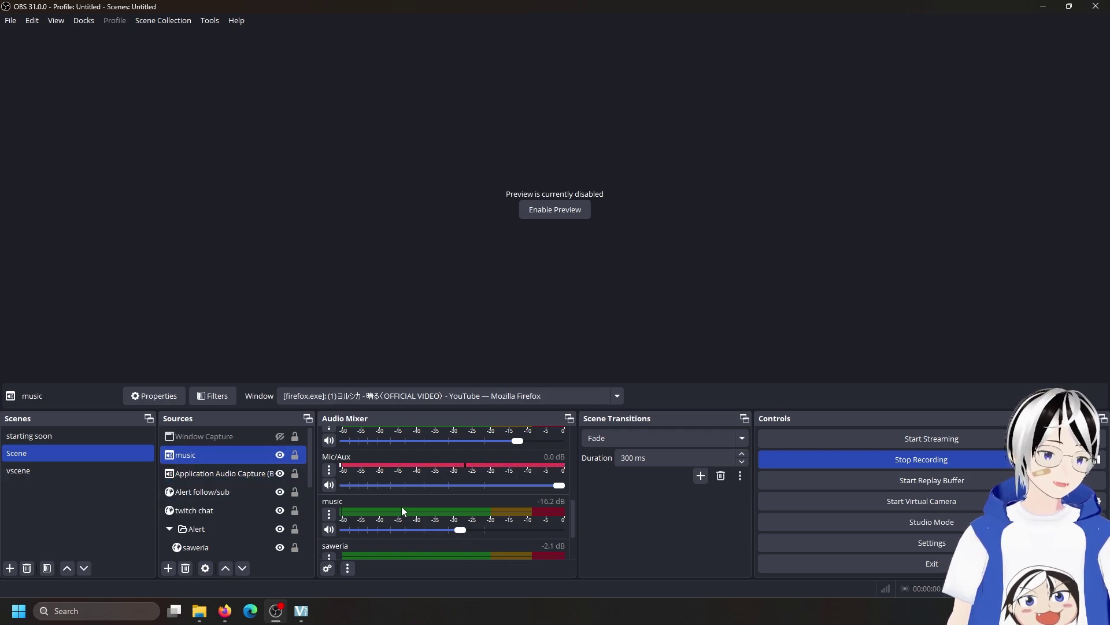
{"action": "scroll", "coordinate": [401, 505], "scroll_direction": "up", "scroll_amount": 1}
{"action": "scroll", "coordinate": [364, 473], "scroll_direction": "down", "scroll_amount": 3}
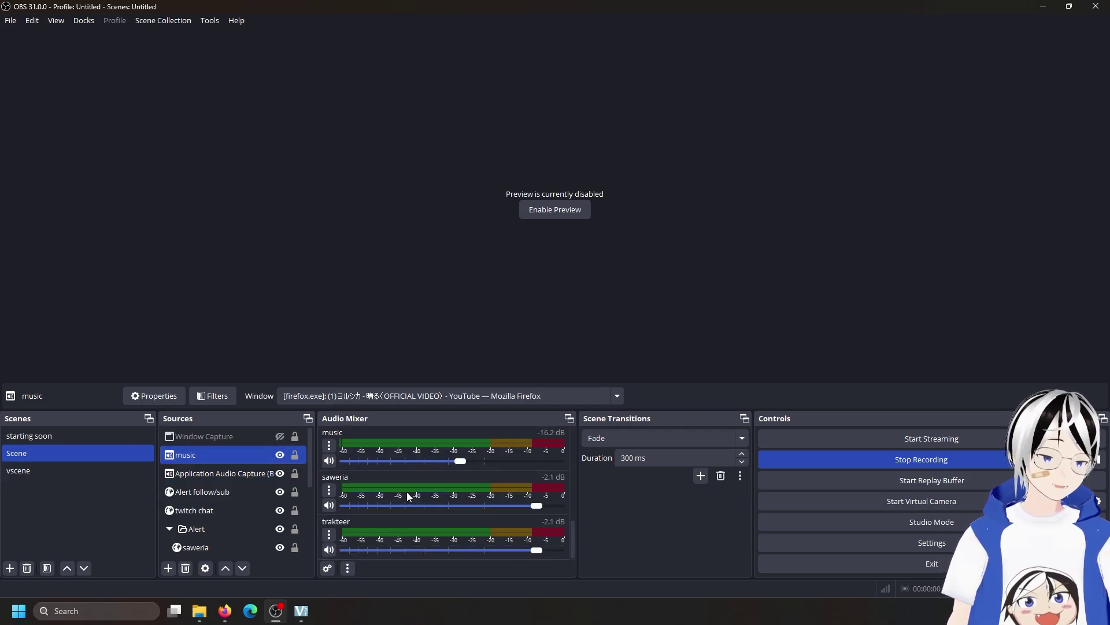
{"action": "scroll", "coordinate": [450, 521], "scroll_direction": "down", "scroll_amount": 3}
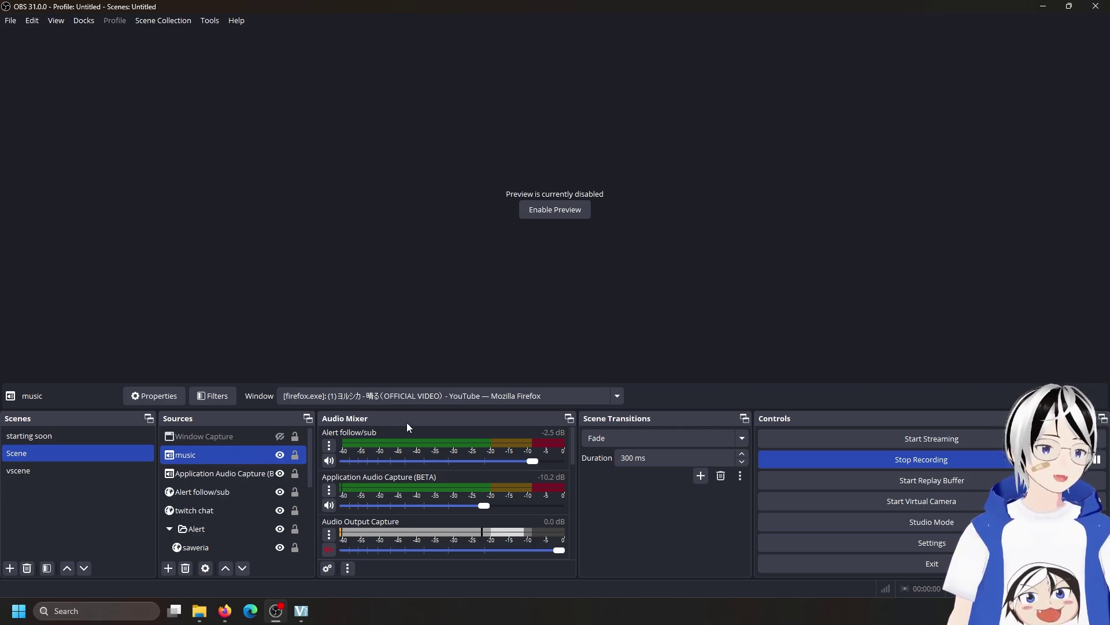
- Look at the Alert follow/sub channel's mixer options and open the Advanced Audio Properties
{"action": "left_click", "coordinate": [329, 445]}
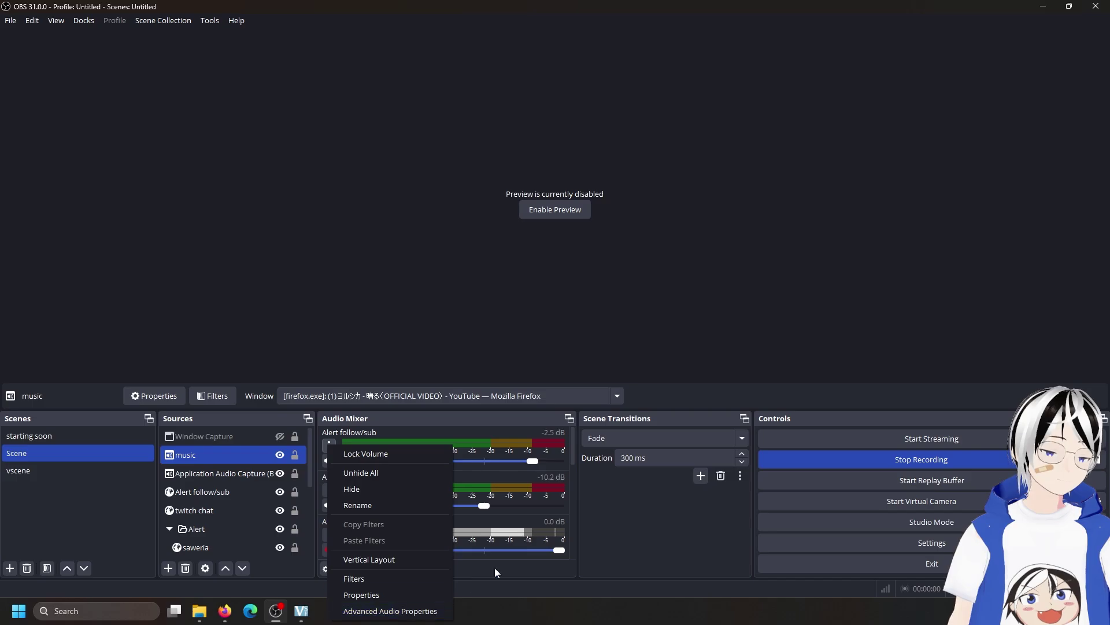
{"action": "left_click", "coordinate": [559, 505]}
{"action": "left_click", "coordinate": [334, 450]}
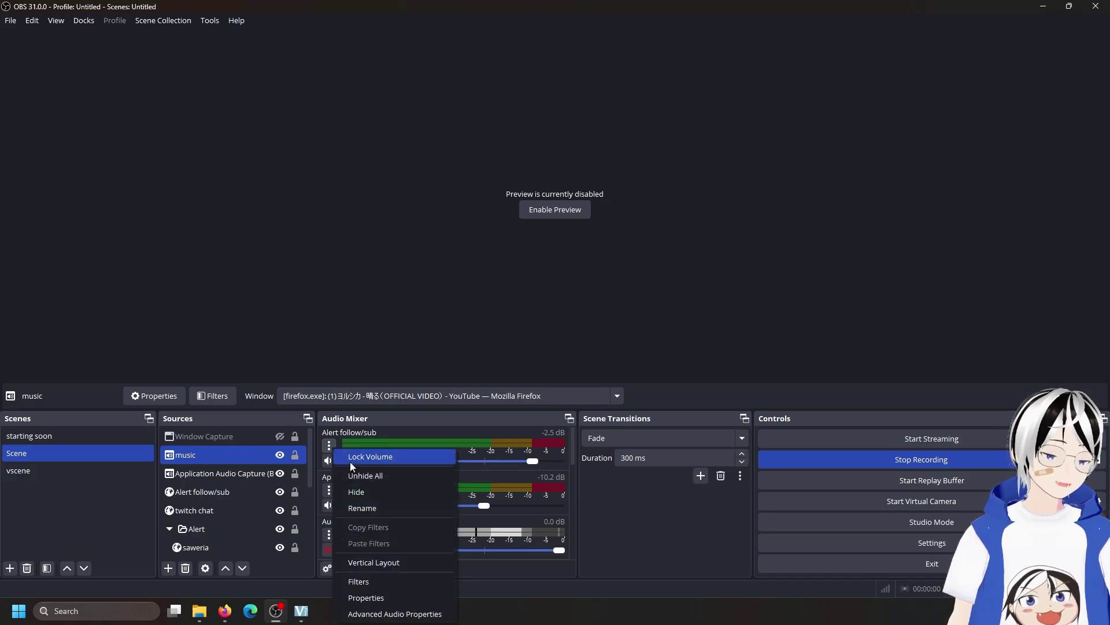
{"action": "left_click", "coordinate": [425, 613]}
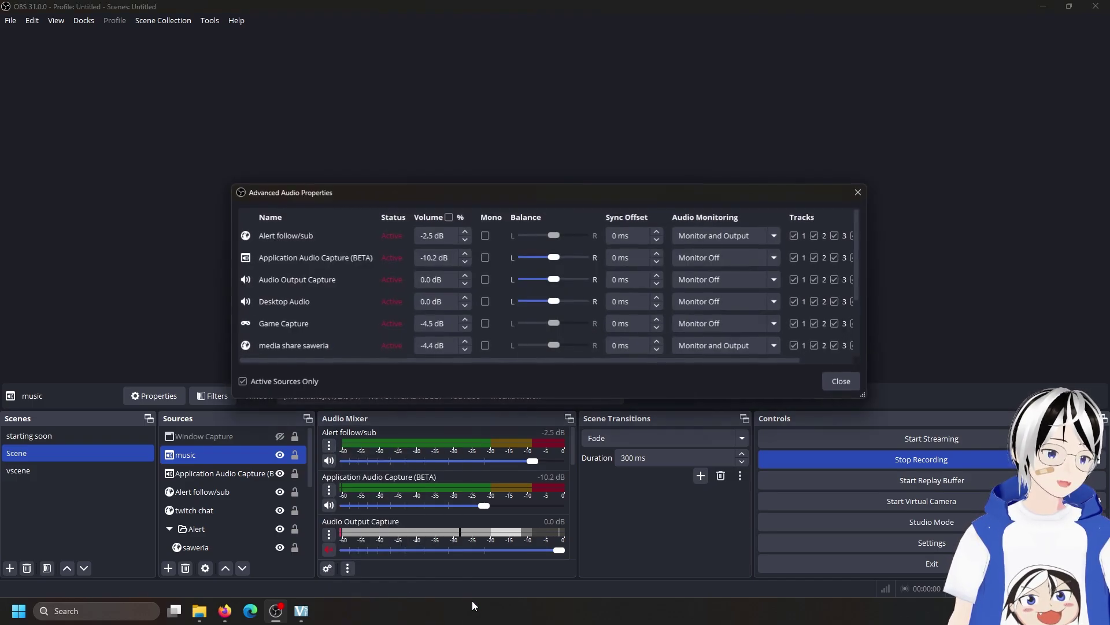
- Set the audio monitoring of Application Audio Capture (BETA) to Monitor Only (mute output), and return it to Monitor Off
{"action": "left_click", "coordinate": [723, 262]}
{"action": "left_click", "coordinate": [738, 279]}
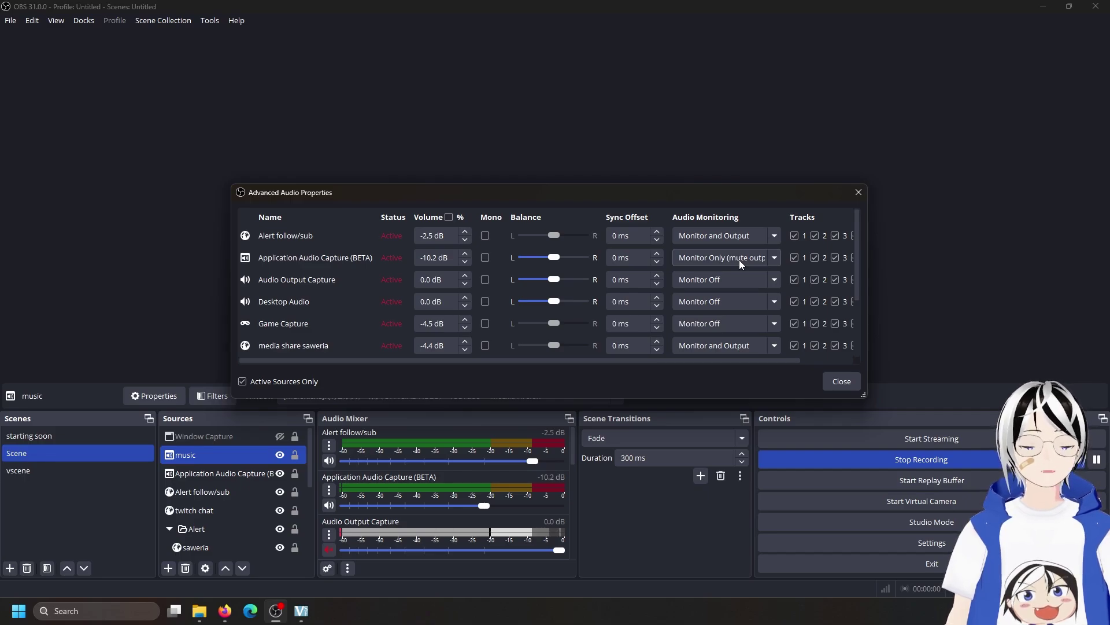
{"action": "left_click", "coordinate": [739, 259]}
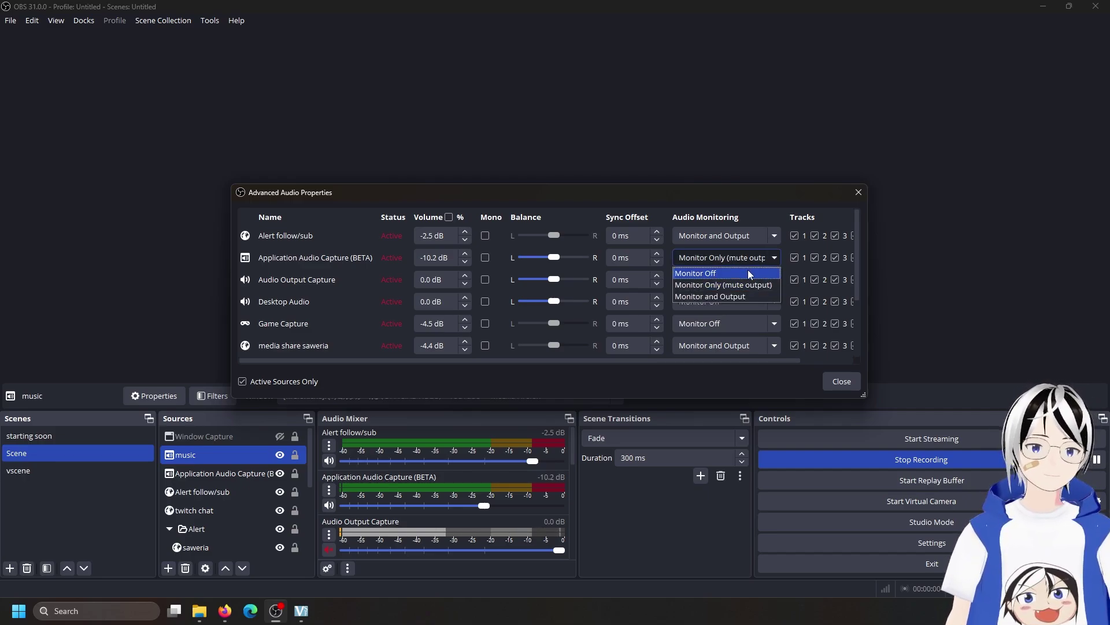
{"action": "left_click", "coordinate": [748, 270]}
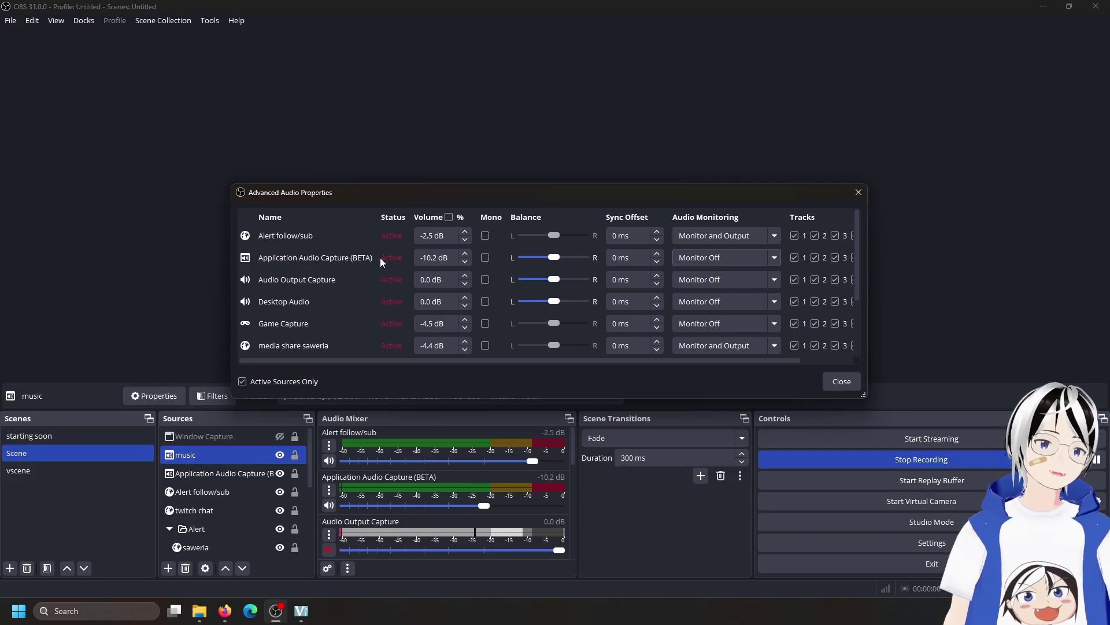
- Examine the audio monitoring options available for Mic/Aux without changing the selection, and check the remaining sources
{"action": "scroll", "coordinate": [380, 258], "scroll_direction": "down", "scroll_amount": 3}
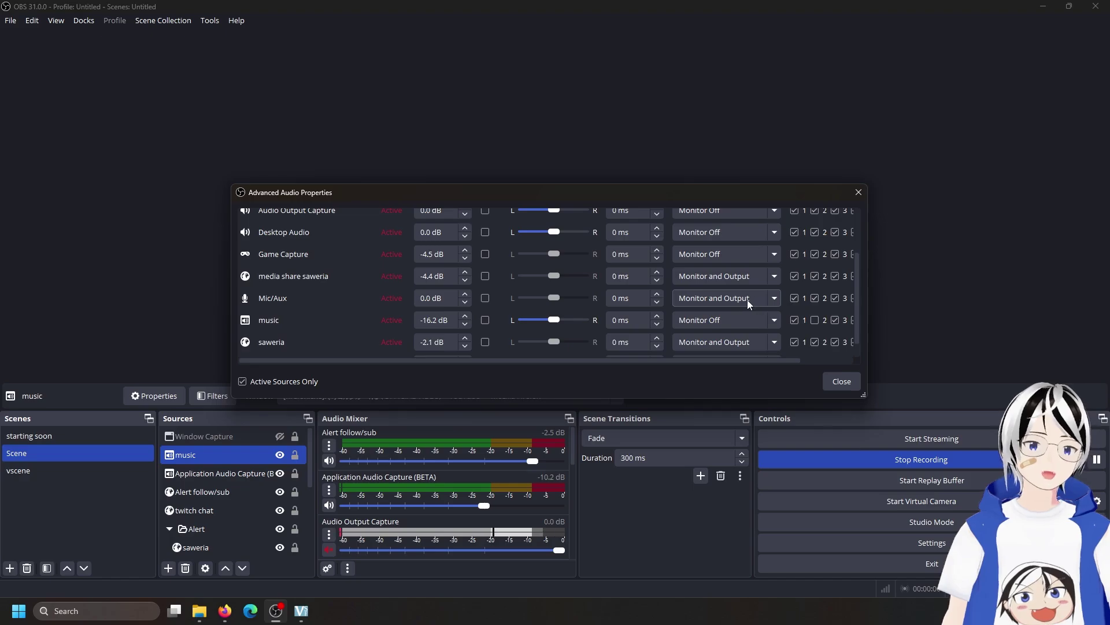
{"action": "left_click", "coordinate": [739, 301]}
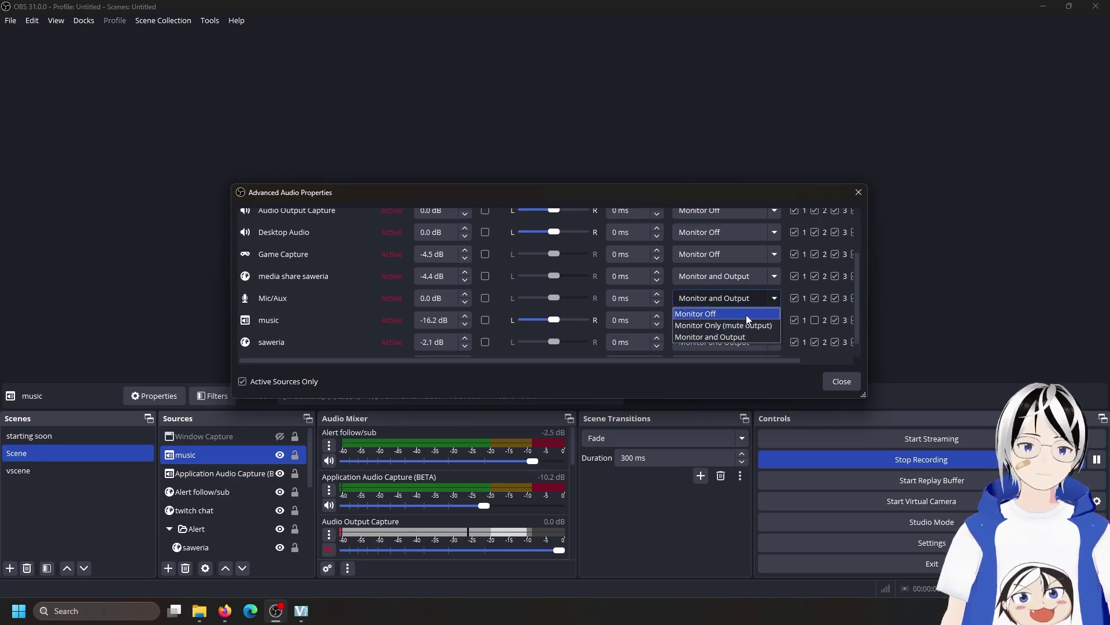
{"action": "left_click", "coordinate": [758, 296]}
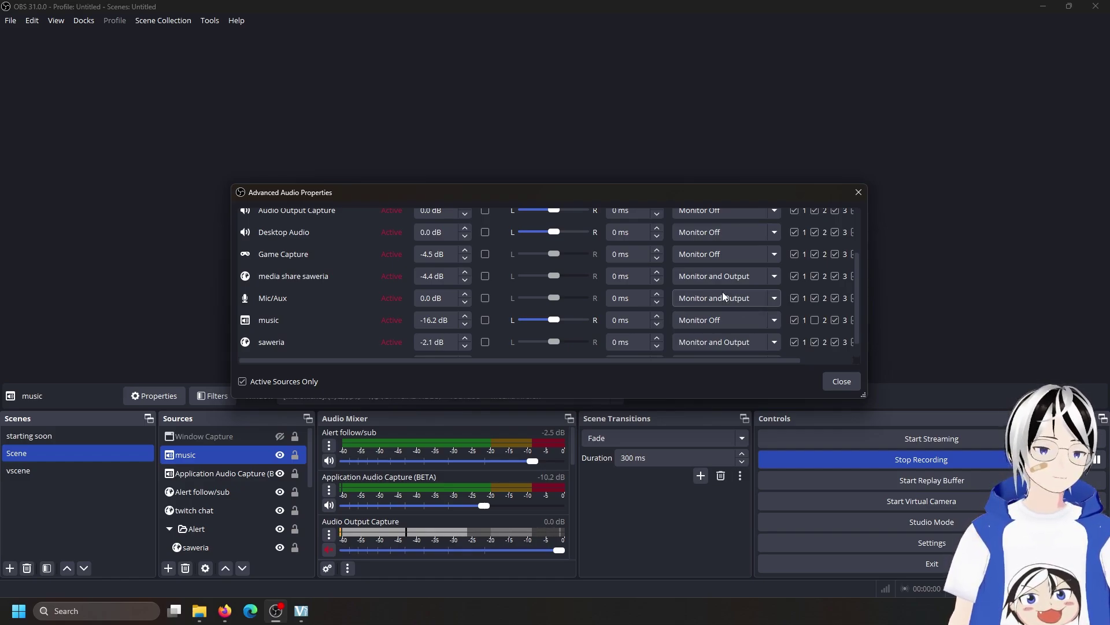
{"action": "scroll", "coordinate": [692, 319], "scroll_direction": "down", "scroll_amount": 1}
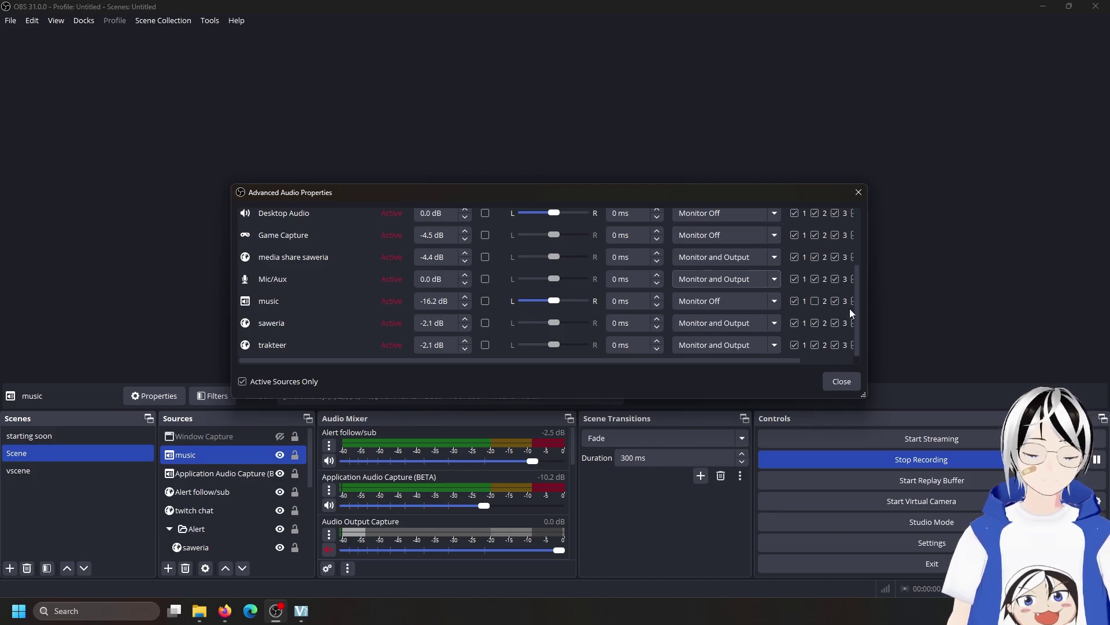
- Examine the assignments to tracks 1 to 6 for every audio source, and close the Advanced Audio Properties
{"action": "left_click_drag", "start_coordinate": [854, 311], "coordinate": [853, 231]}
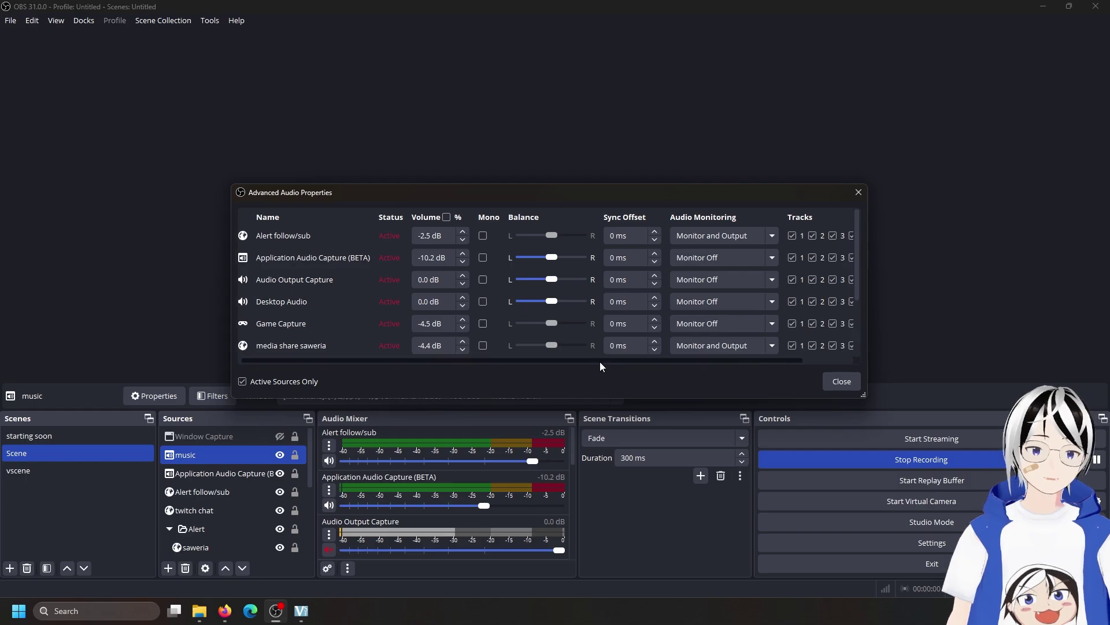
{"action": "left_click_drag", "start_coordinate": [599, 362], "coordinate": [703, 362]}
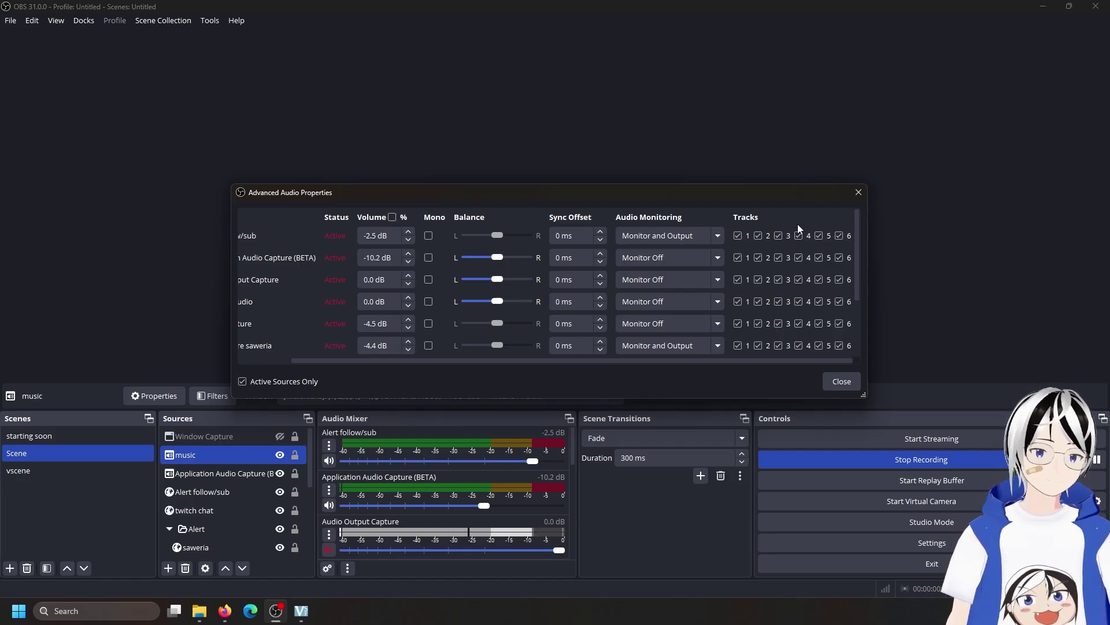
{"action": "left_click_drag", "start_coordinate": [858, 225], "coordinate": [865, 318]}
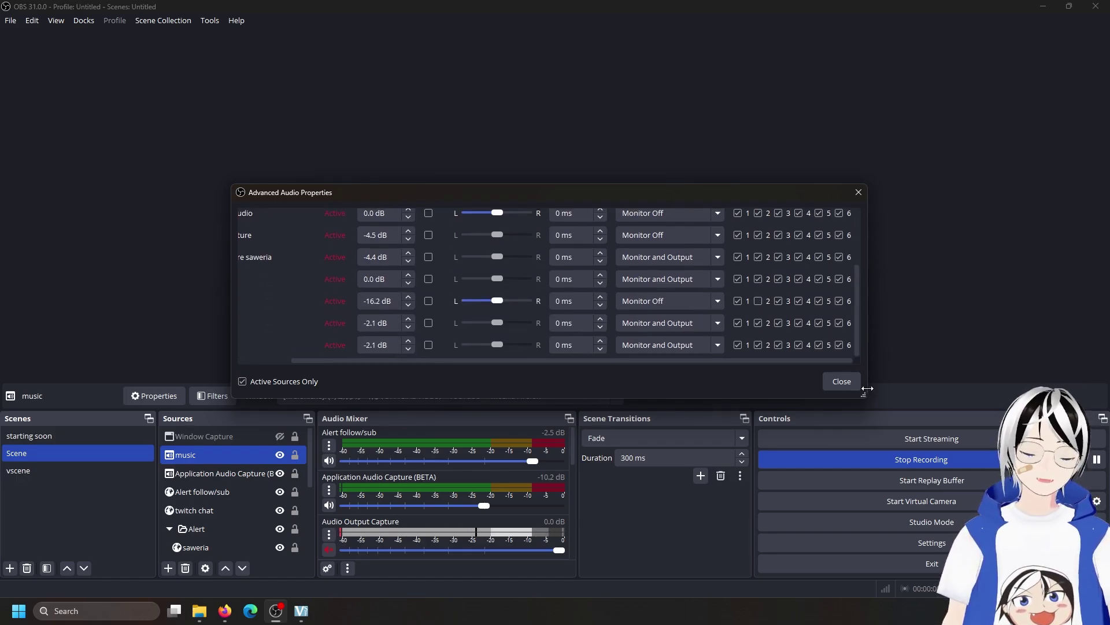
{"action": "left_click", "coordinate": [849, 383]}
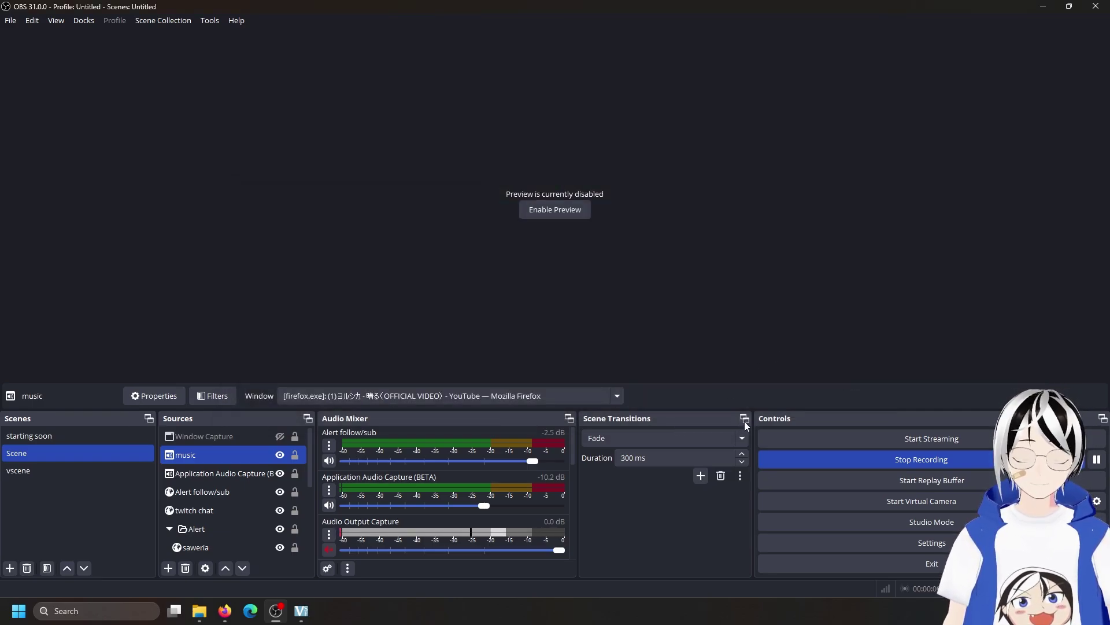
- Demonstrate the Fade transition by switching to starting soon, back to Scene, on to vscene and back to Scene
{"action": "left_click", "coordinate": [703, 438]}
{"action": "left_click", "coordinate": [699, 439]}
{"action": "left_click", "coordinate": [29, 436]}
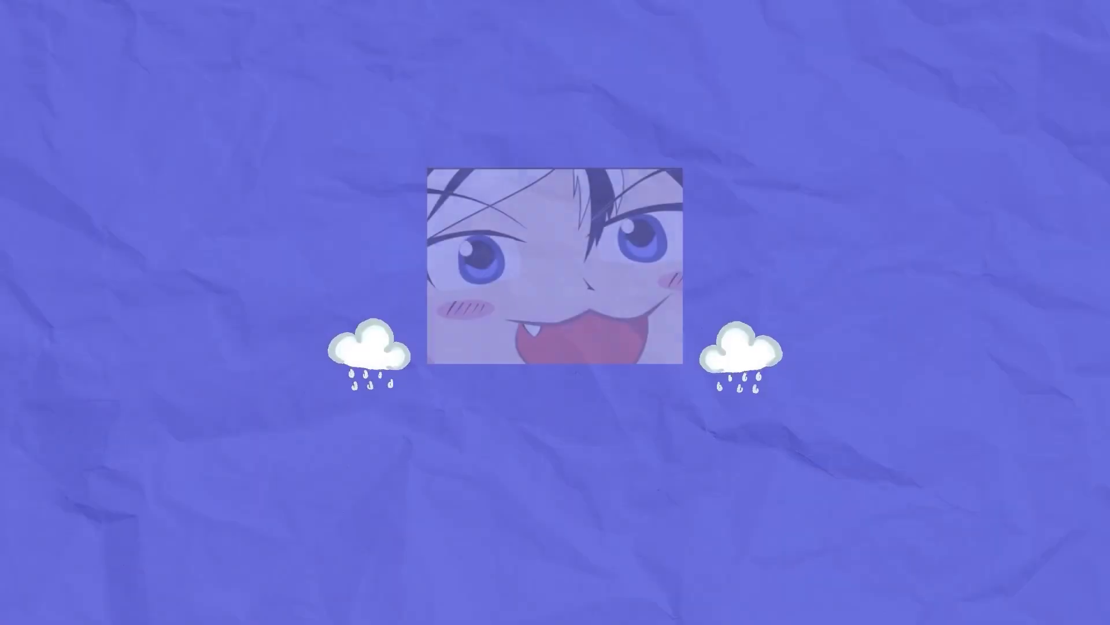
{"action": "left_click", "coordinate": [41, 455]}
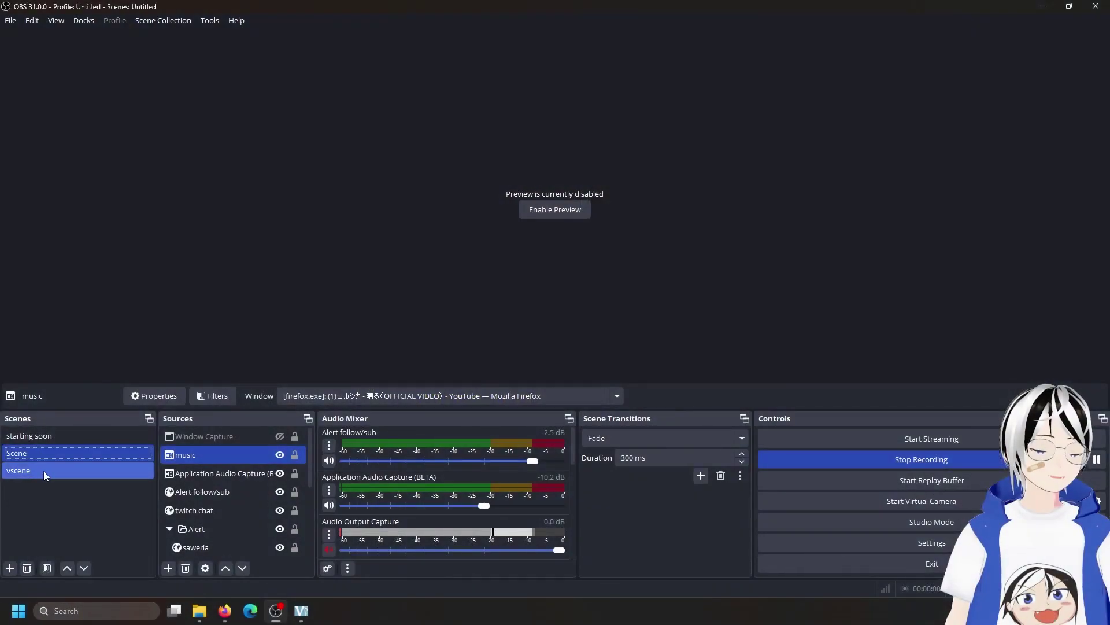
{"action": "left_click", "coordinate": [44, 470]}
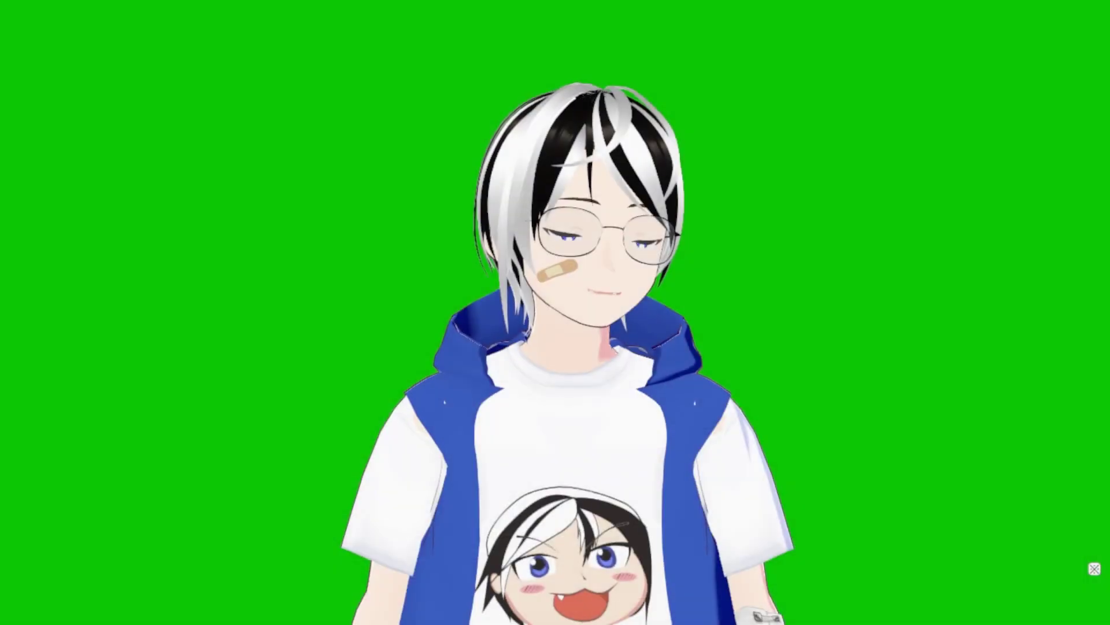
{"action": "left_click", "coordinate": [47, 455]}
- Examine the Cut and Fade choices for scene transitions, keeping Fade selected
{"action": "left_click", "coordinate": [650, 438]}
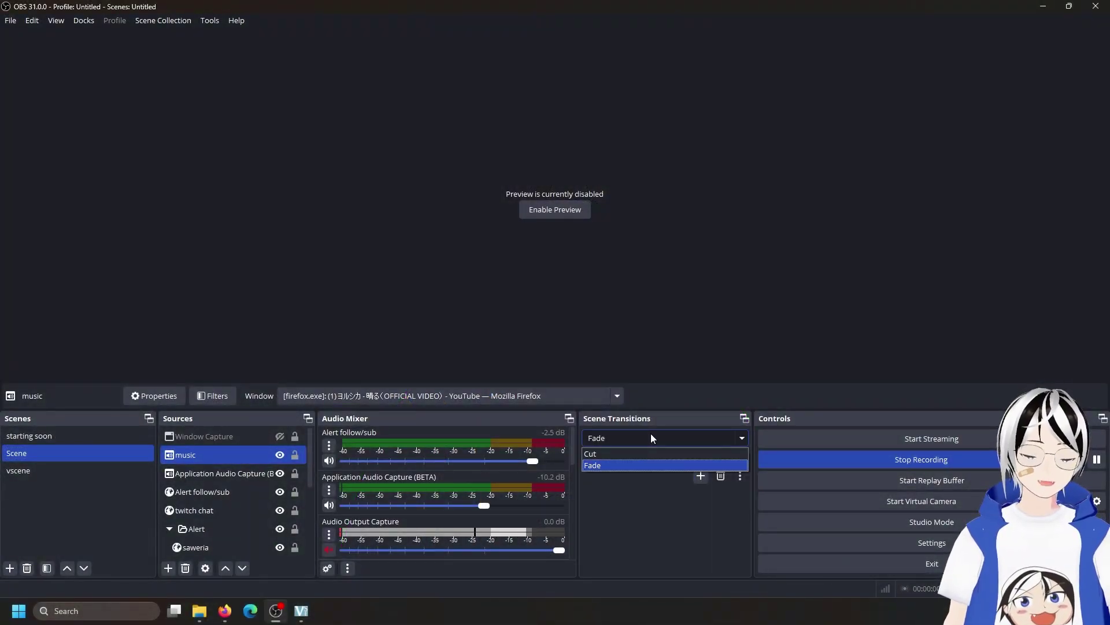
{"action": "left_click", "coordinate": [650, 438]}
{"action": "left_click", "coordinate": [697, 436]}
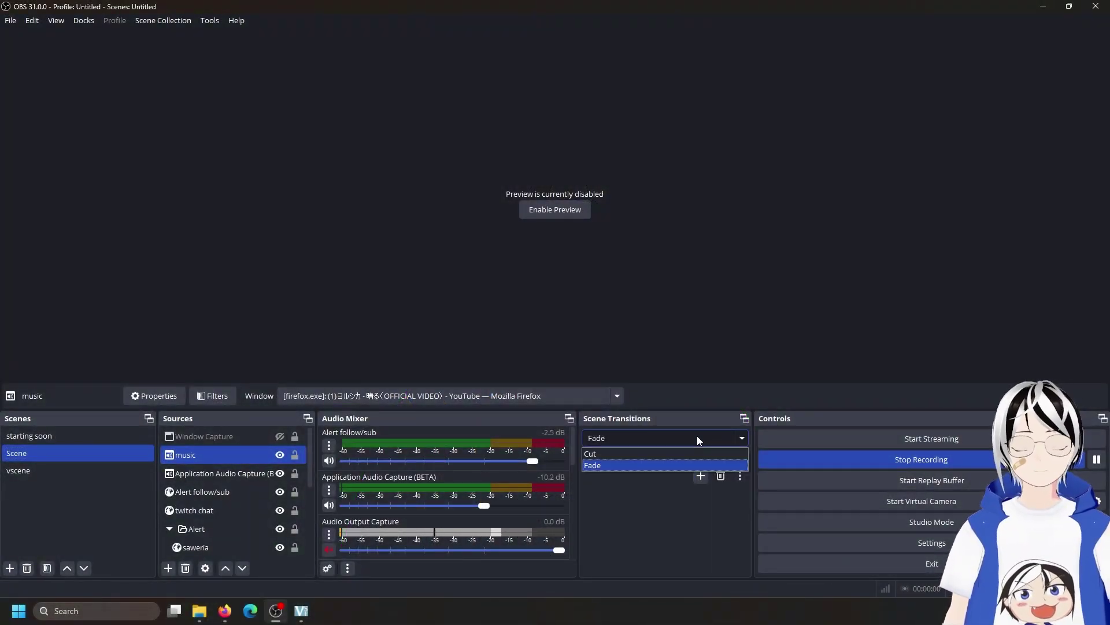
{"action": "left_click", "coordinate": [696, 435]}
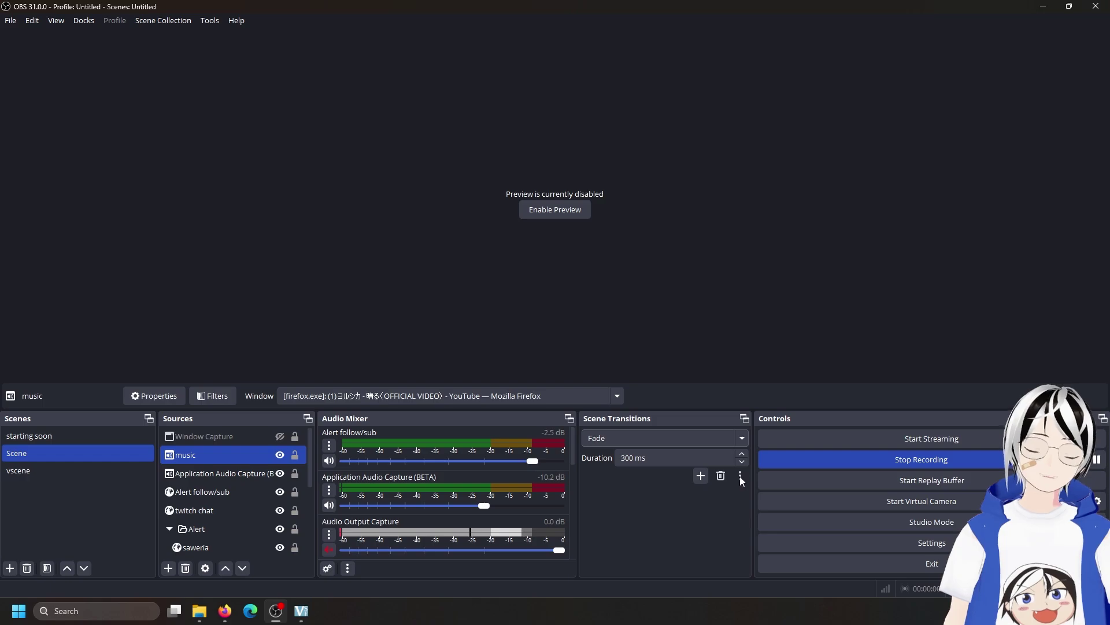
{"action": "left_click", "coordinate": [727, 440]}
{"action": "left_click", "coordinate": [727, 439]}
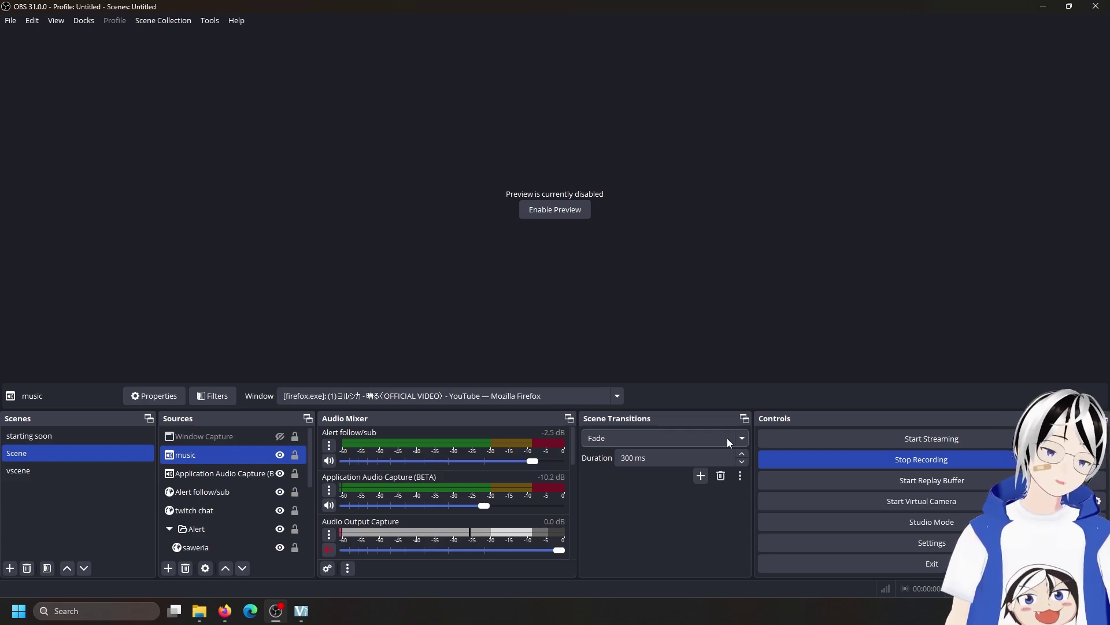
{"action": "left_click", "coordinate": [727, 438]}
{"action": "left_click", "coordinate": [727, 438]}
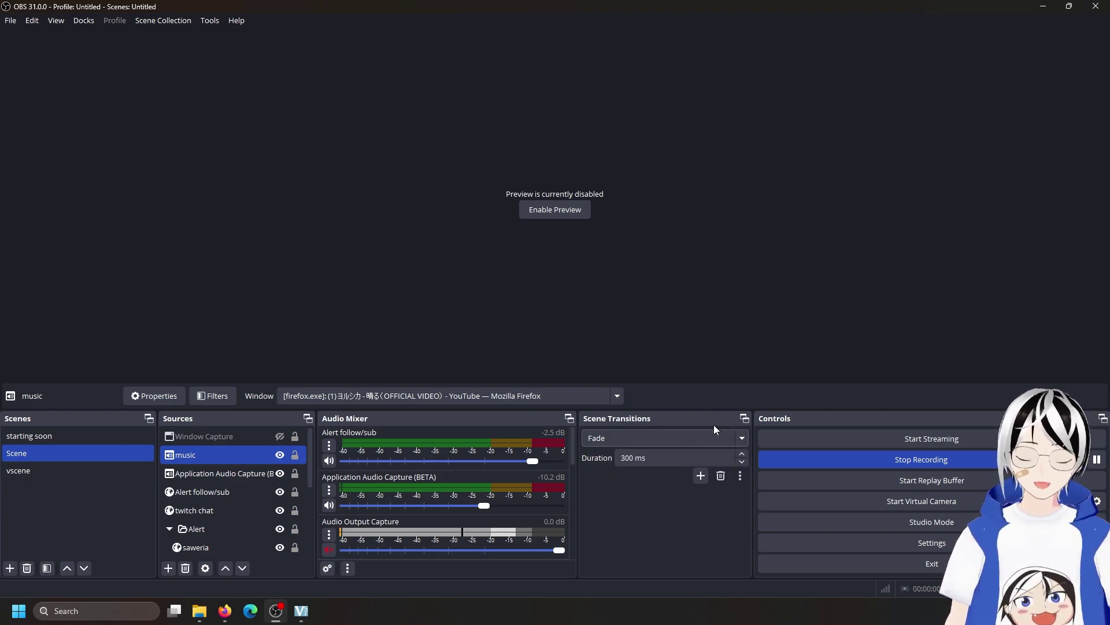
{"action": "left_click", "coordinate": [713, 436]}
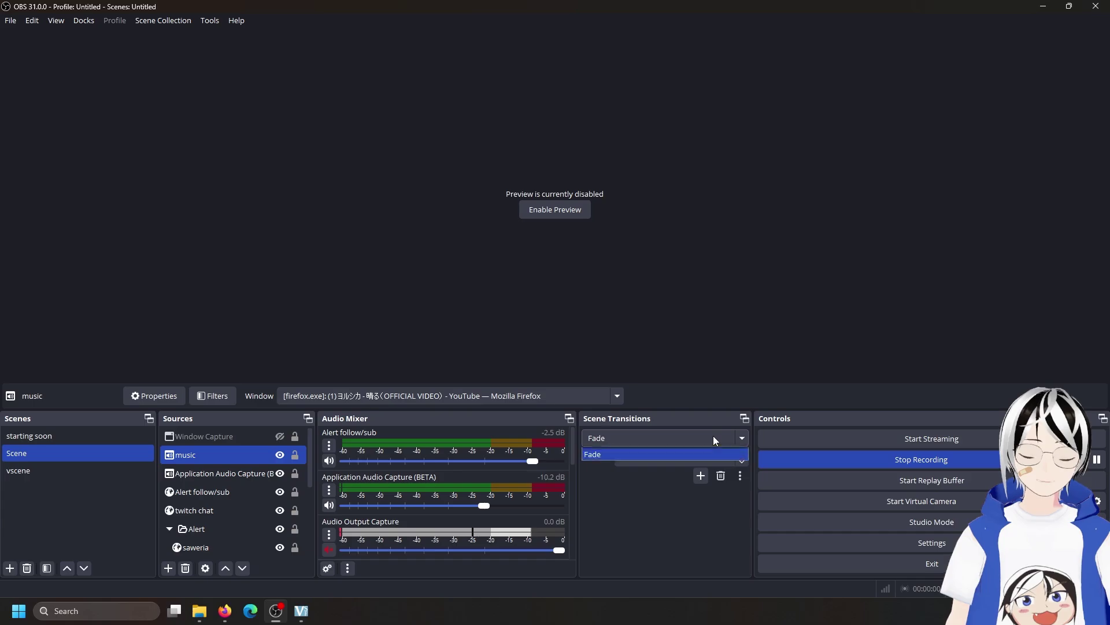
{"action": "left_click", "coordinate": [722, 438]}
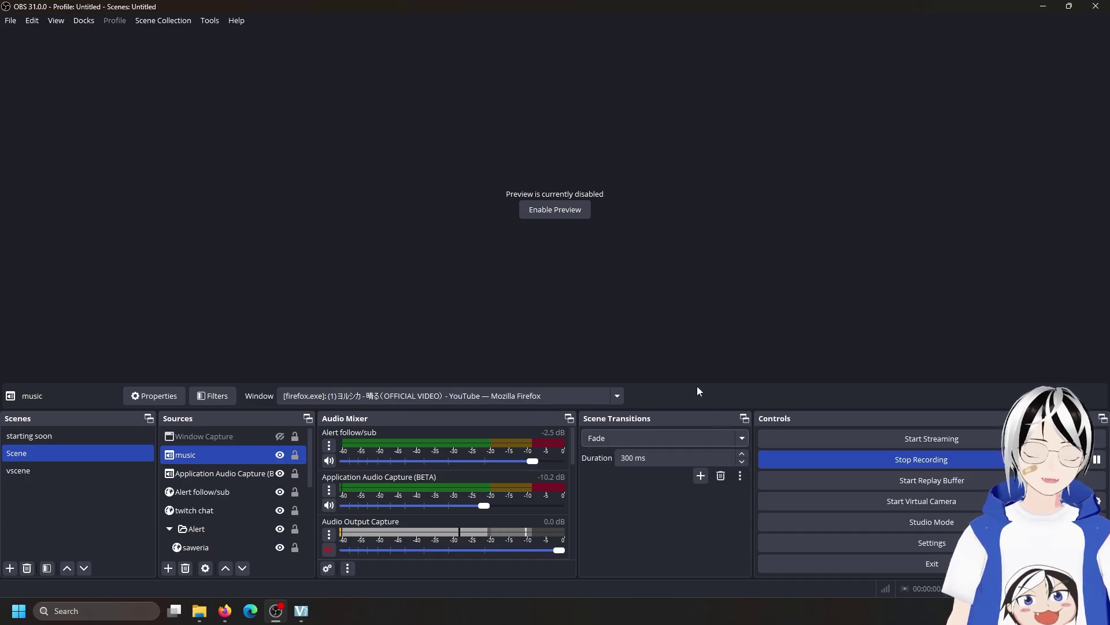
- Show the preview of the current scene for a moment, and turn it off again
{"action": "left_click", "coordinate": [557, 210]}
{"action": "right_click", "coordinate": [856, 131]}
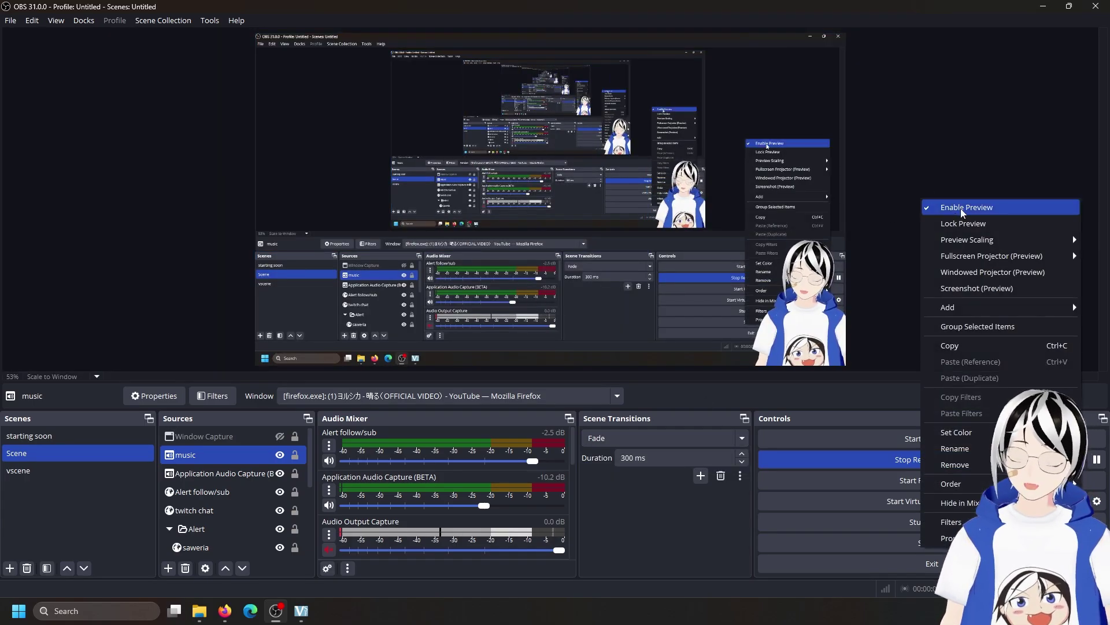
{"action": "left_click", "coordinate": [902, 141]}
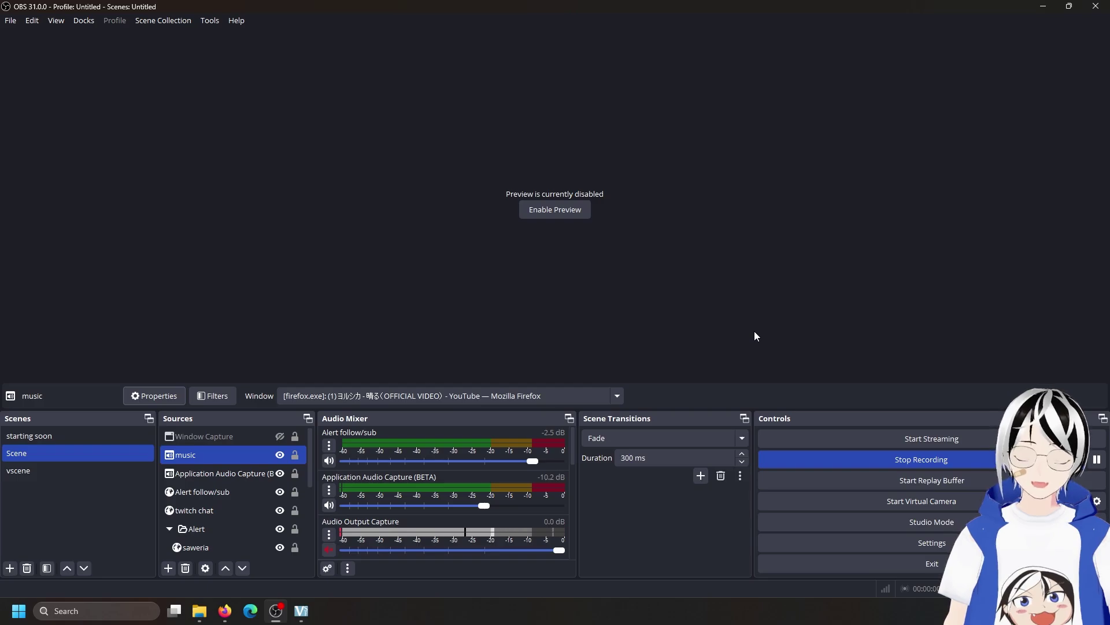
- Turn the preview back on, and demonstrate the scene switch to vscene and back to Scene
{"action": "right_click", "coordinate": [875, 283]}
{"action": "left_click", "coordinate": [894, 292]}
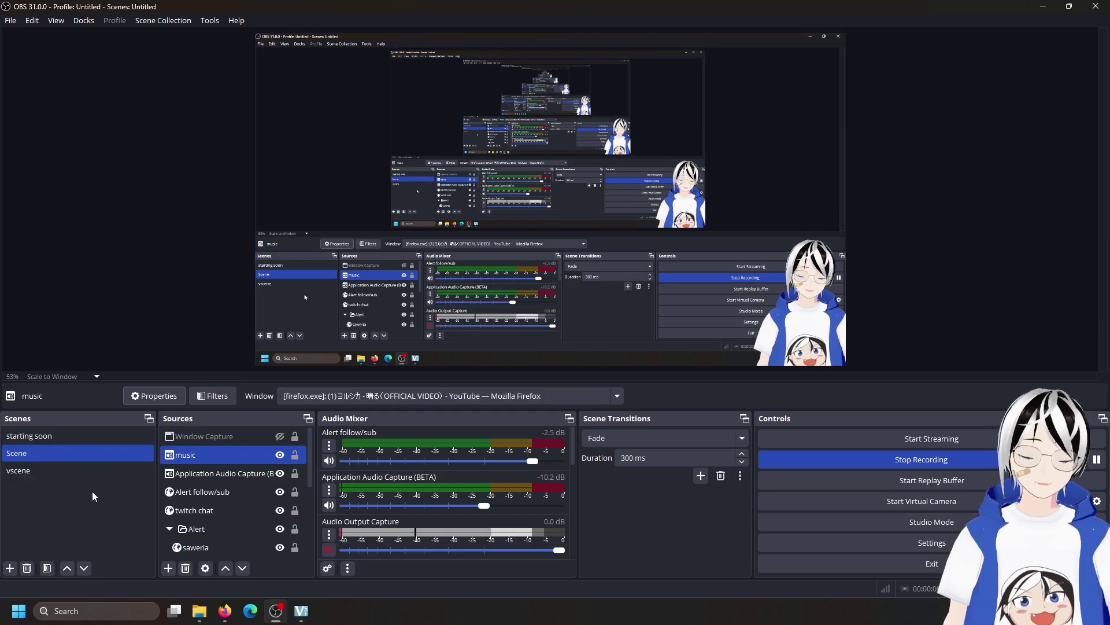
{"action": "left_click", "coordinate": [35, 470]}
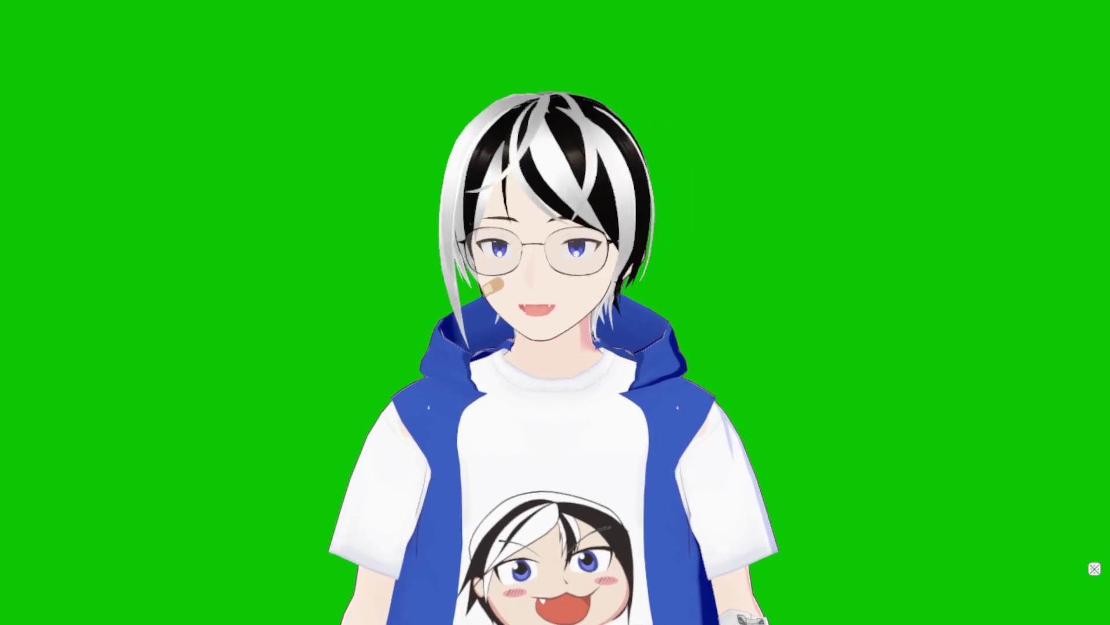
{"action": "left_click", "coordinate": [90, 451]}
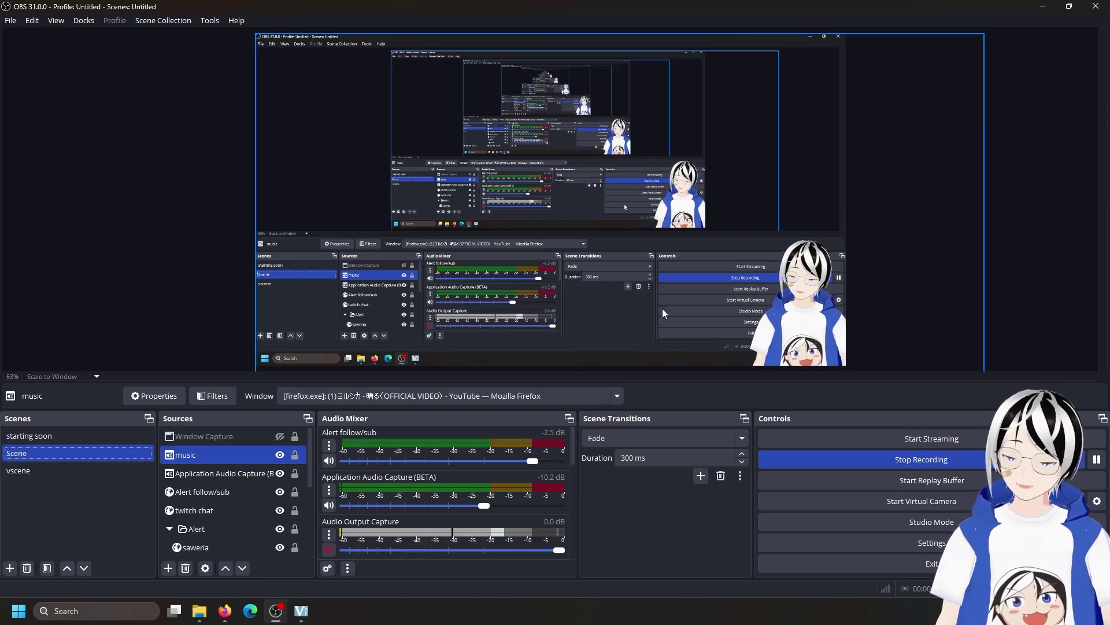
- Show the folder that holds the recordings, and close it again
{"action": "left_click", "coordinate": [11, 21]}
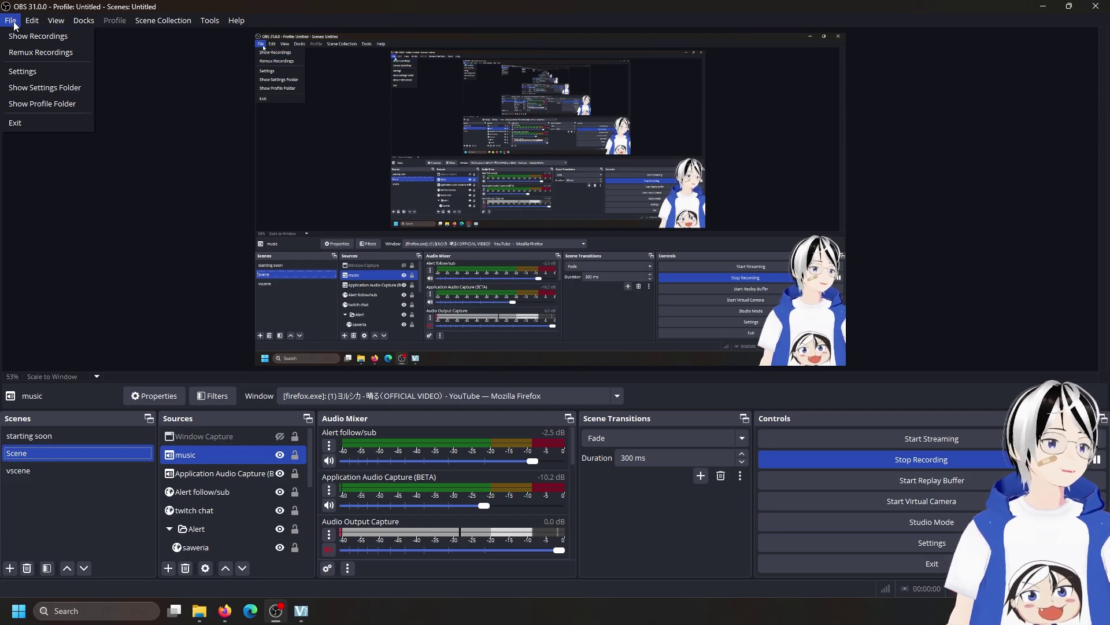
{"action": "left_click", "coordinate": [54, 40]}
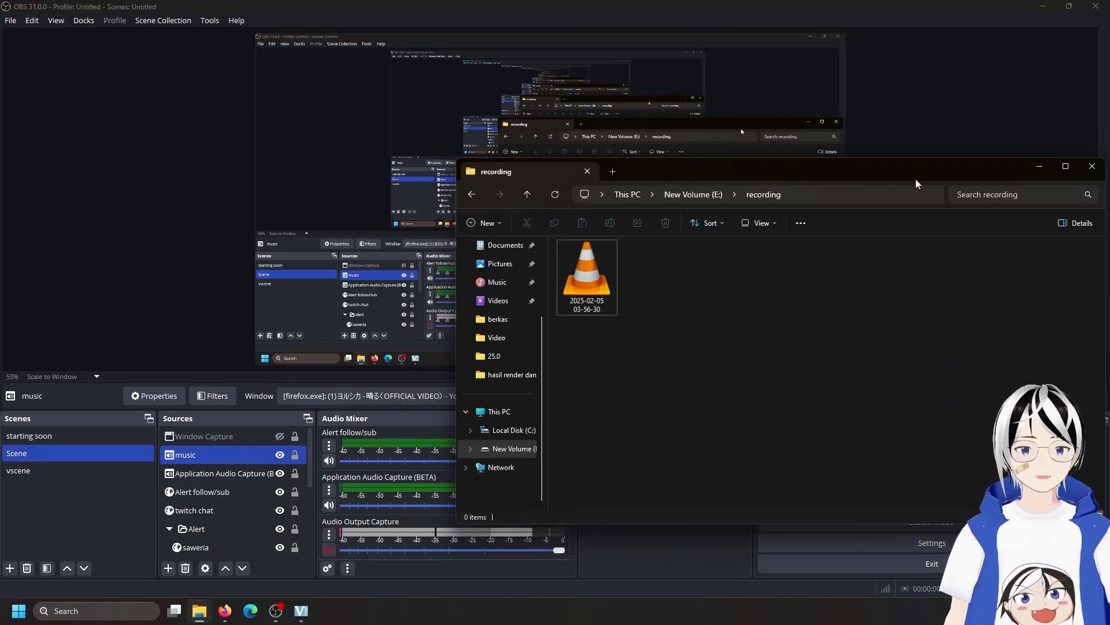
{"action": "left_click_drag", "start_coordinate": [916, 184], "coordinate": [684, 173]}
{"action": "left_click", "coordinate": [861, 169]}
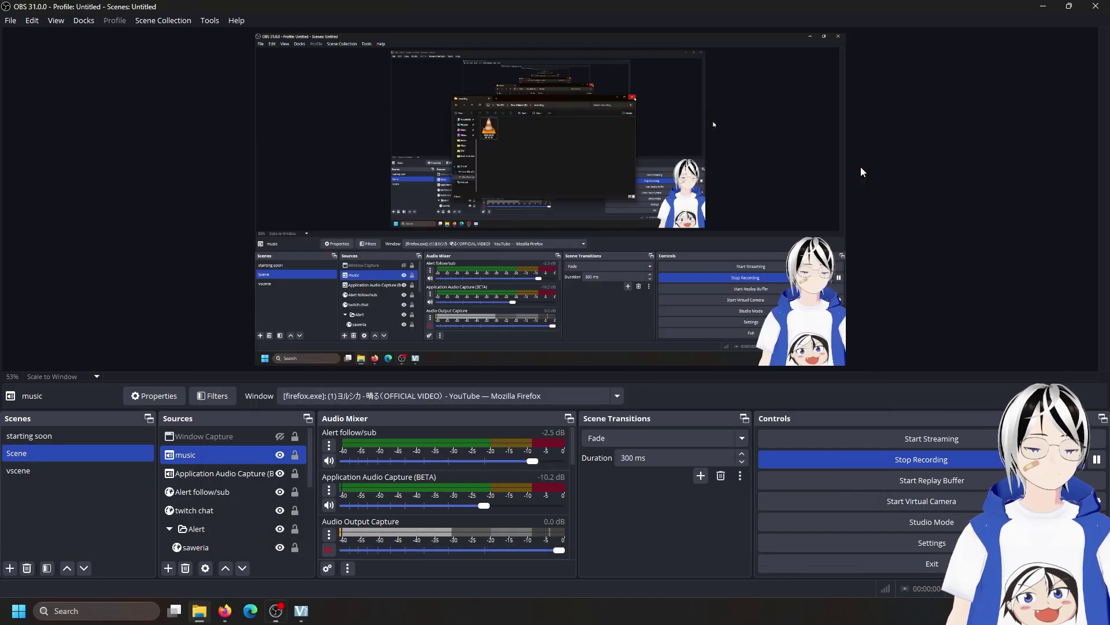
- Show the Remux Recordings tool and its file selection for an OBS recording, and close it without remuxing
{"action": "left_click", "coordinate": [10, 20]}
{"action": "left_click", "coordinate": [25, 58]}
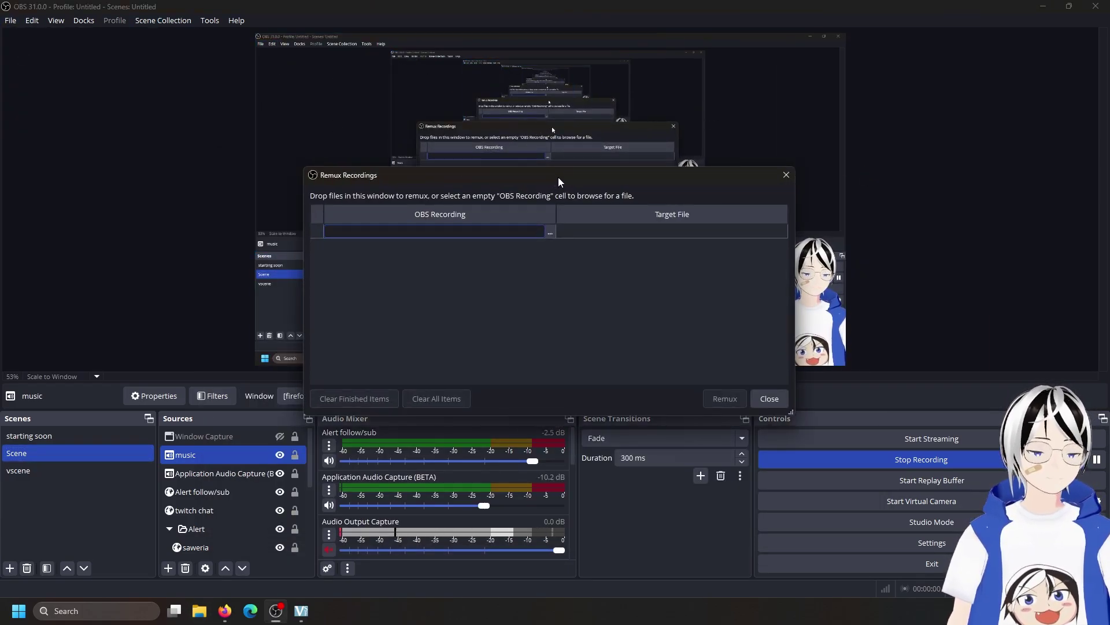
{"action": "left_click_drag", "start_coordinate": [557, 177], "coordinate": [442, 310]}
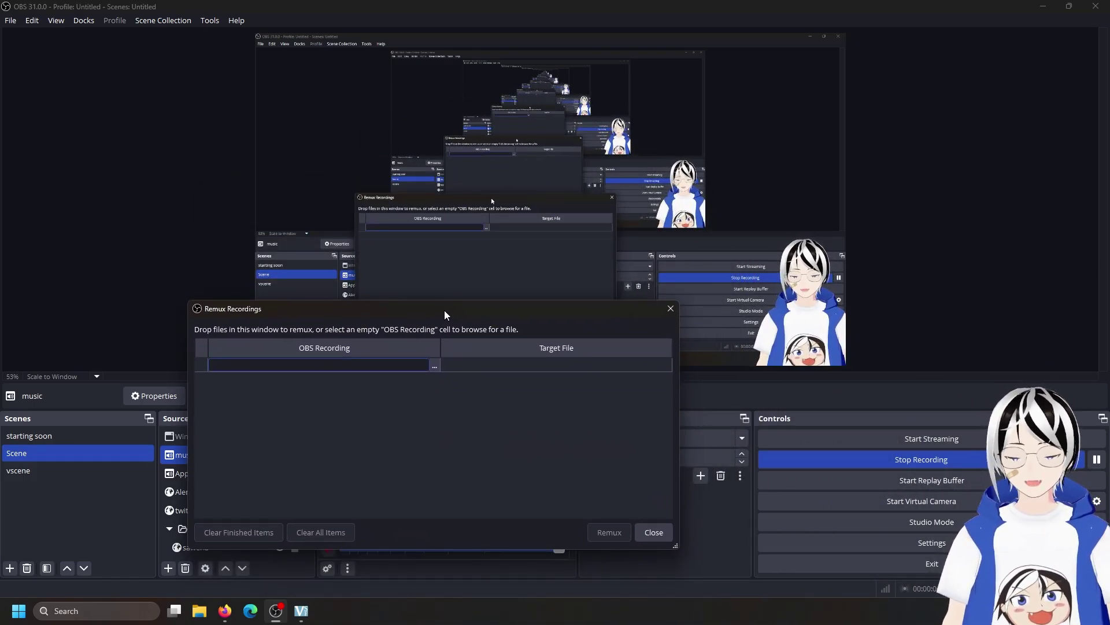
{"action": "left_click", "coordinate": [436, 366]}
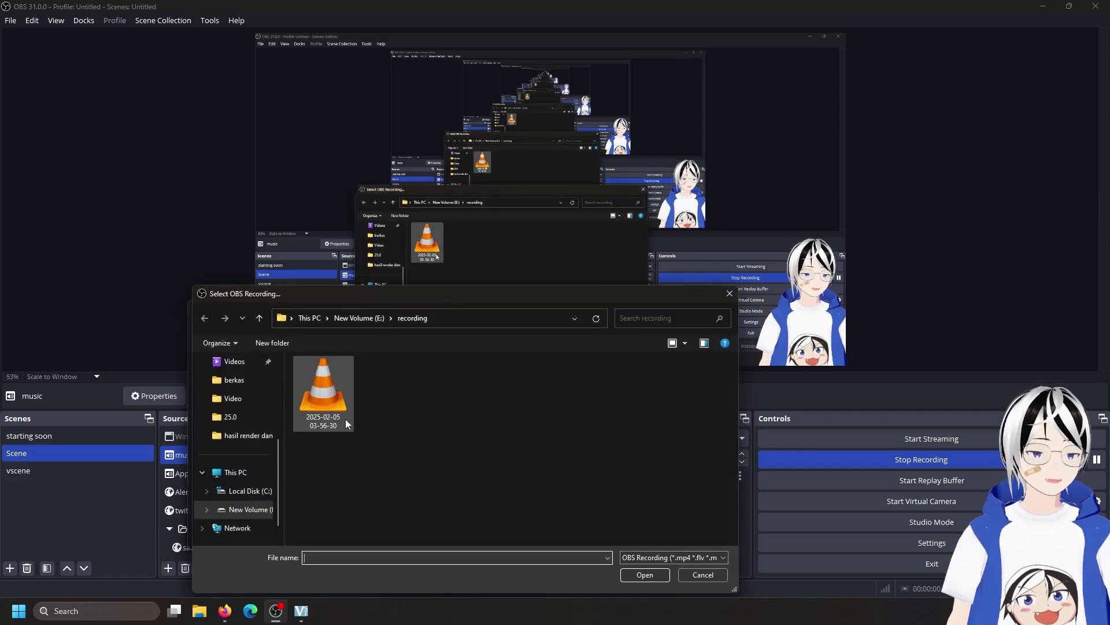
{"action": "left_click", "coordinate": [728, 295]}
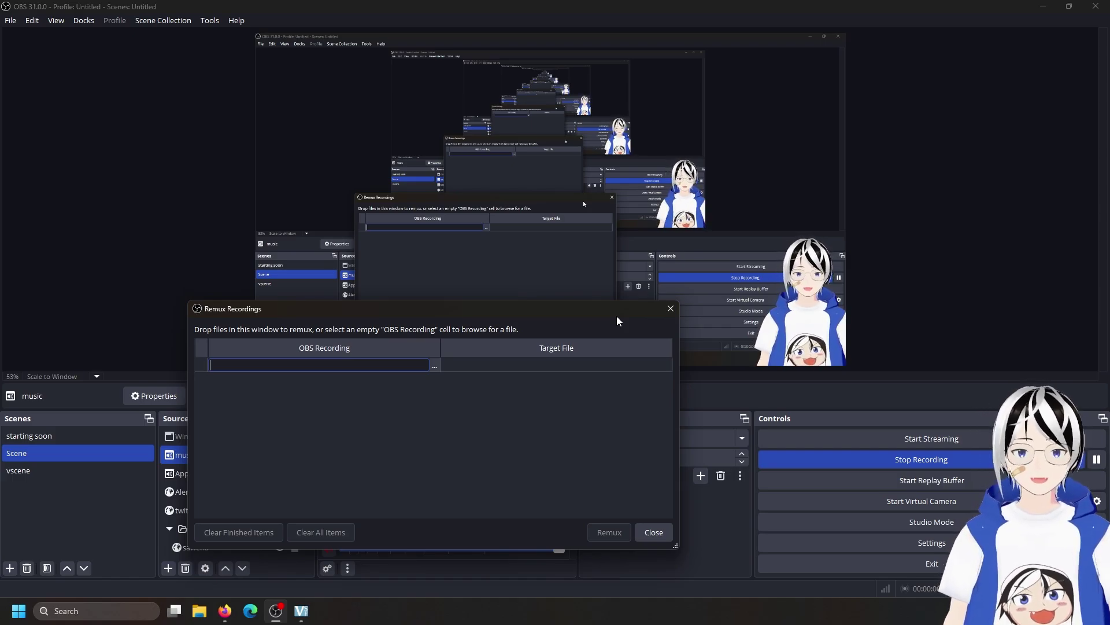
{"action": "left_click", "coordinate": [671, 309]}
- Examine the General and Appearance settings, including the language, theme and style
{"action": "left_click", "coordinate": [11, 20]}
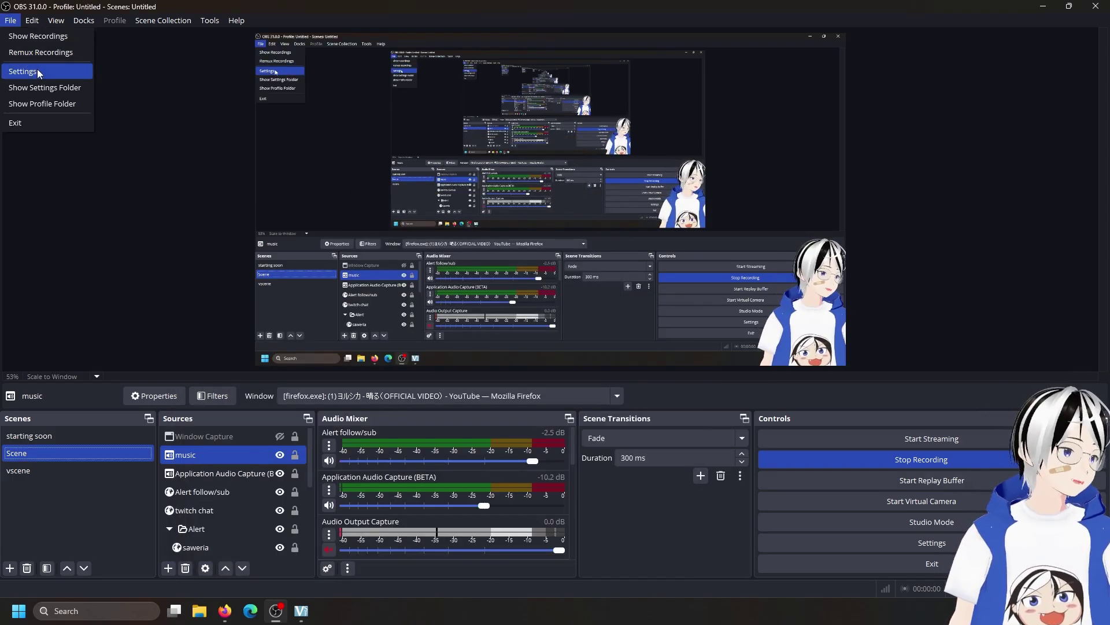
{"action": "left_click", "coordinate": [39, 73]}
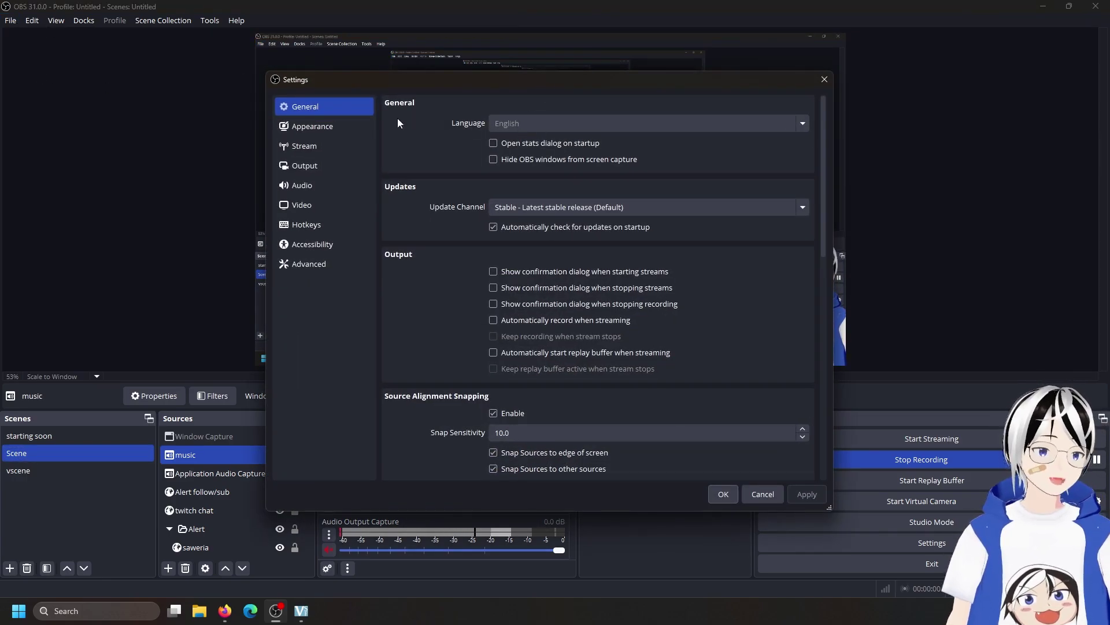
{"action": "left_click", "coordinate": [349, 124]}
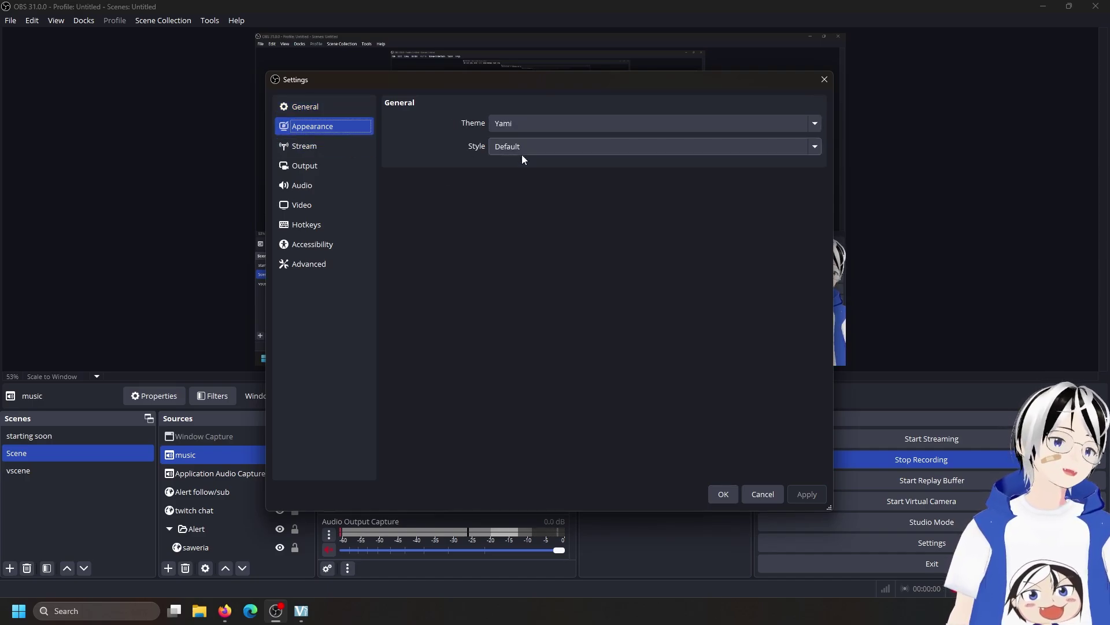
{"action": "left_click", "coordinate": [327, 102]}
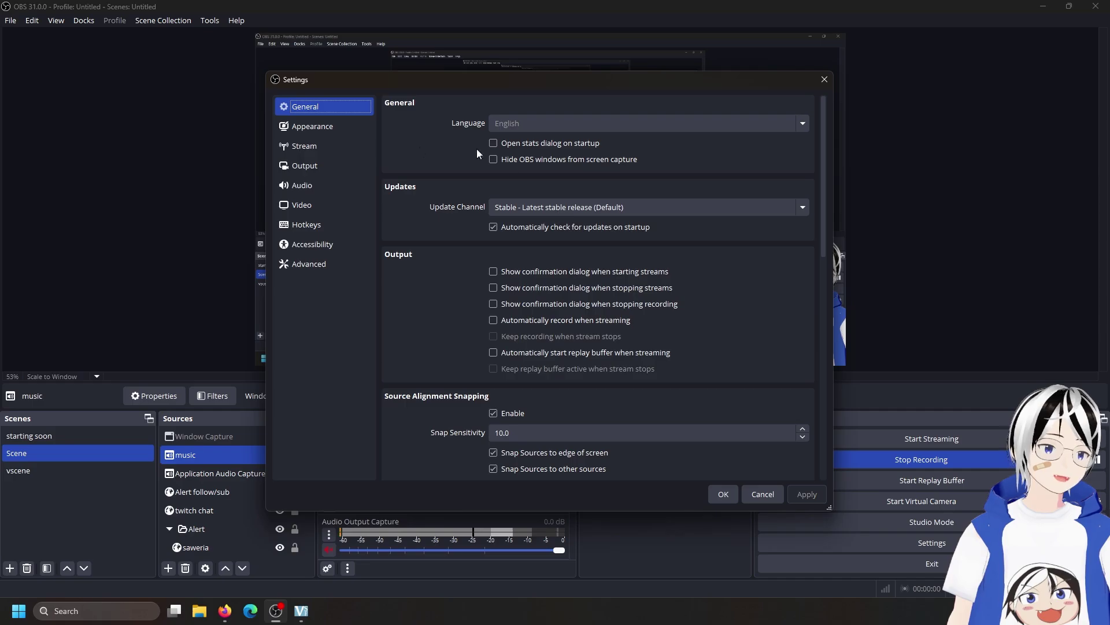
- Examine the Stream settings and go through the complete list of available streaming services
{"action": "left_click", "coordinate": [338, 146]}
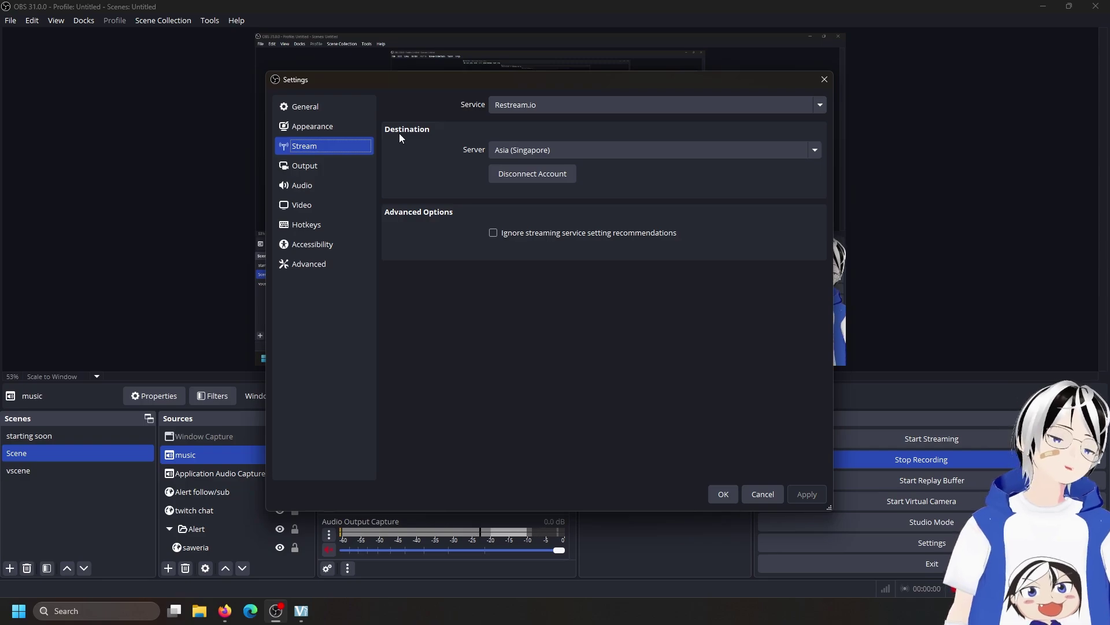
{"action": "left_click", "coordinate": [531, 104]}
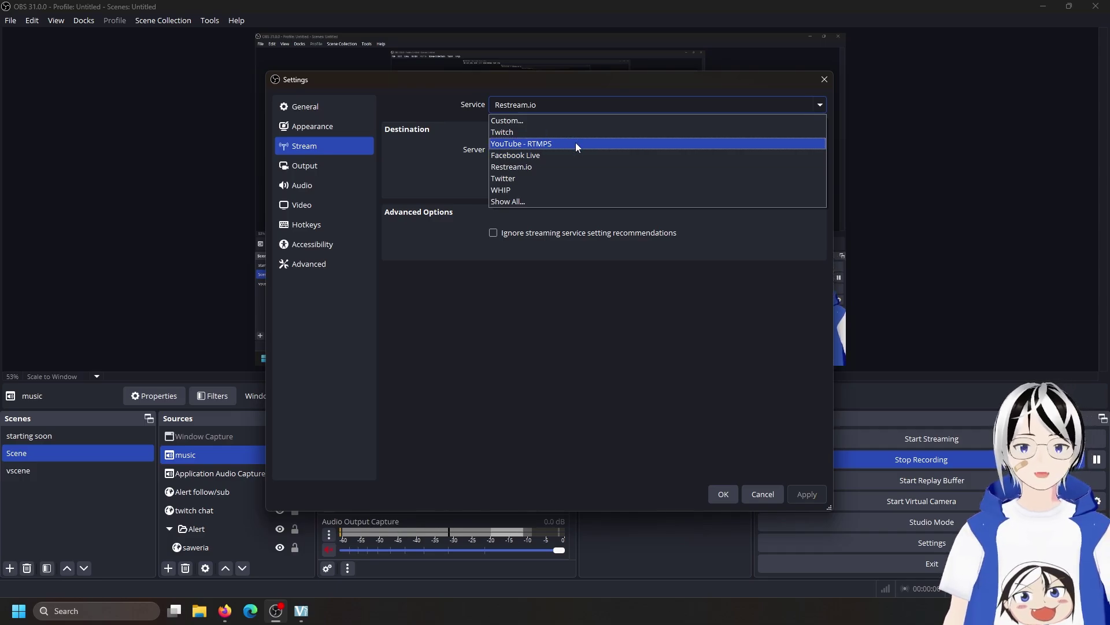
{"action": "left_click", "coordinate": [562, 200]}
{"action": "scroll", "coordinate": [555, 176], "scroll_direction": "down", "scroll_amount": 1}
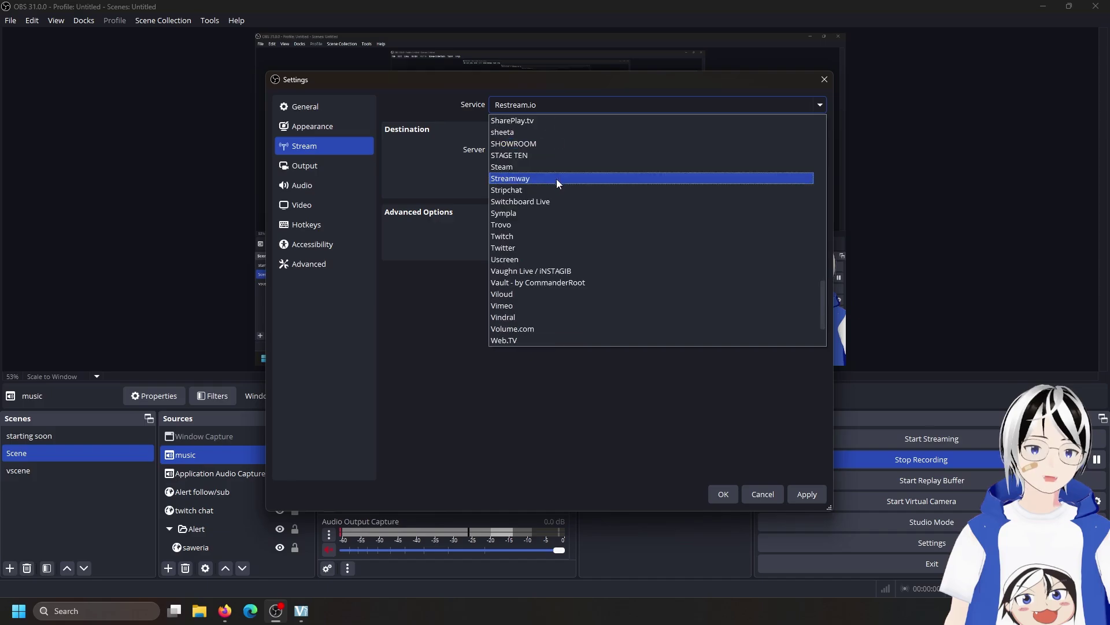
{"action": "scroll", "coordinate": [557, 182], "scroll_direction": "down", "scroll_amount": 2}
{"action": "scroll", "coordinate": [556, 196], "scroll_direction": "up", "scroll_amount": 20}
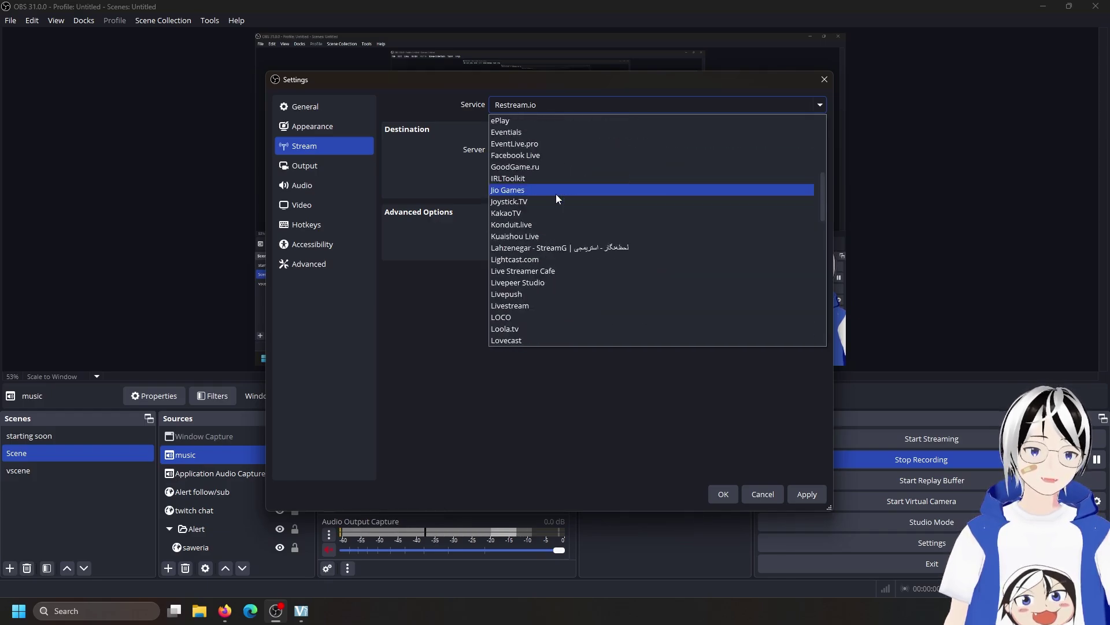
{"action": "scroll", "coordinate": [556, 193], "scroll_direction": "up", "scroll_amount": 9}
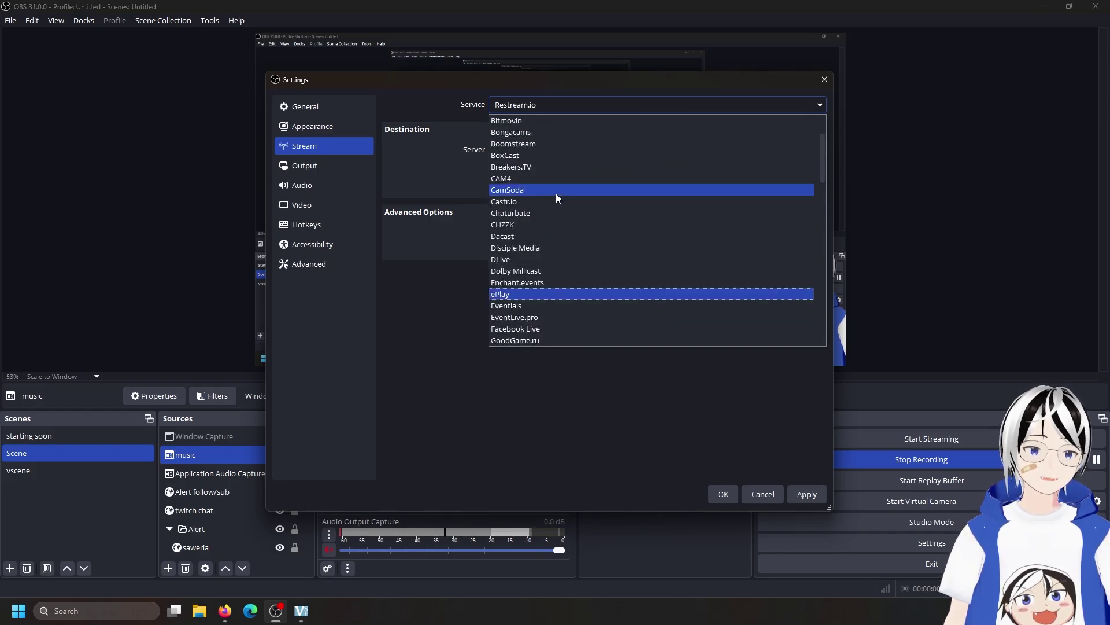
{"action": "left_click", "coordinate": [422, 174]}
- Choose Twitch as the streaming service from the complete service list
{"action": "left_click", "coordinate": [588, 102]}
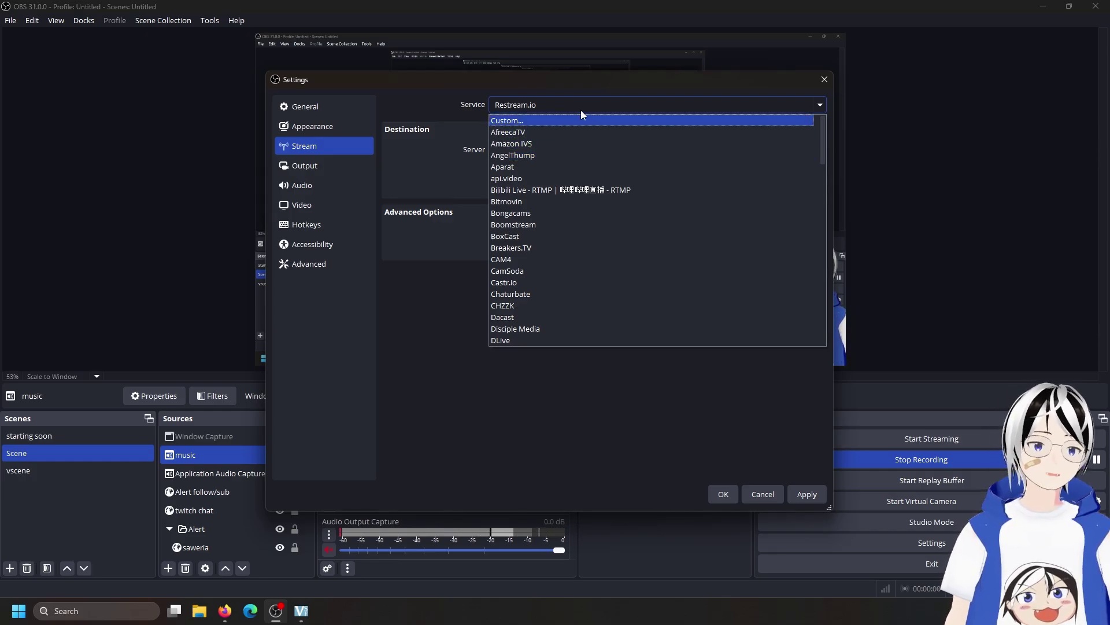
{"action": "scroll", "coordinate": [579, 196], "scroll_direction": "down", "scroll_amount": 18}
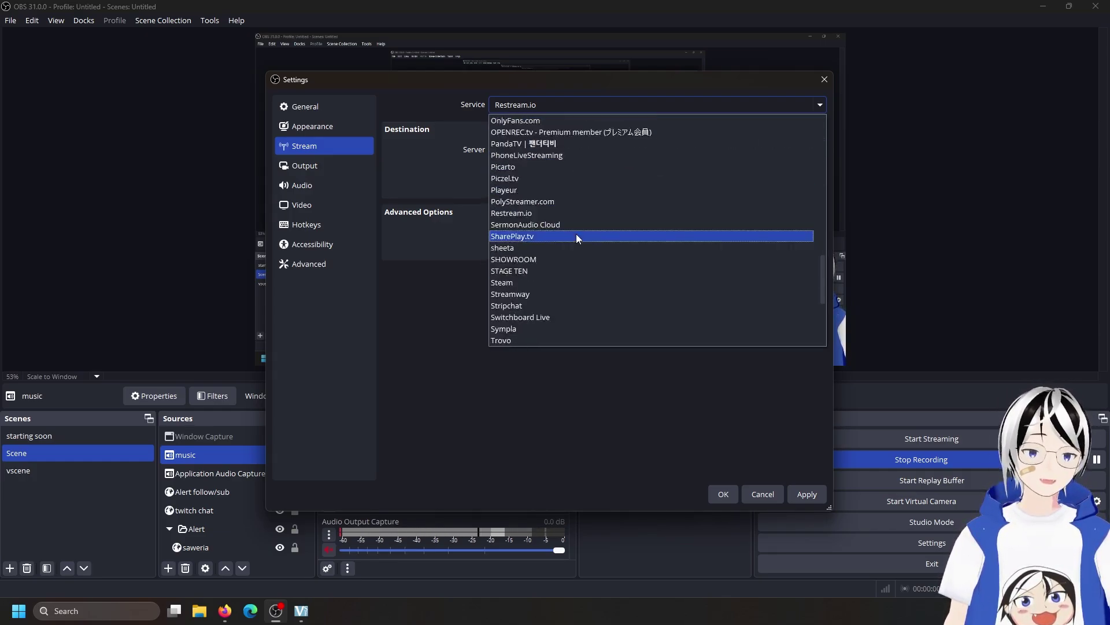
{"action": "scroll", "coordinate": [579, 234], "scroll_direction": "down", "scroll_amount": 1}
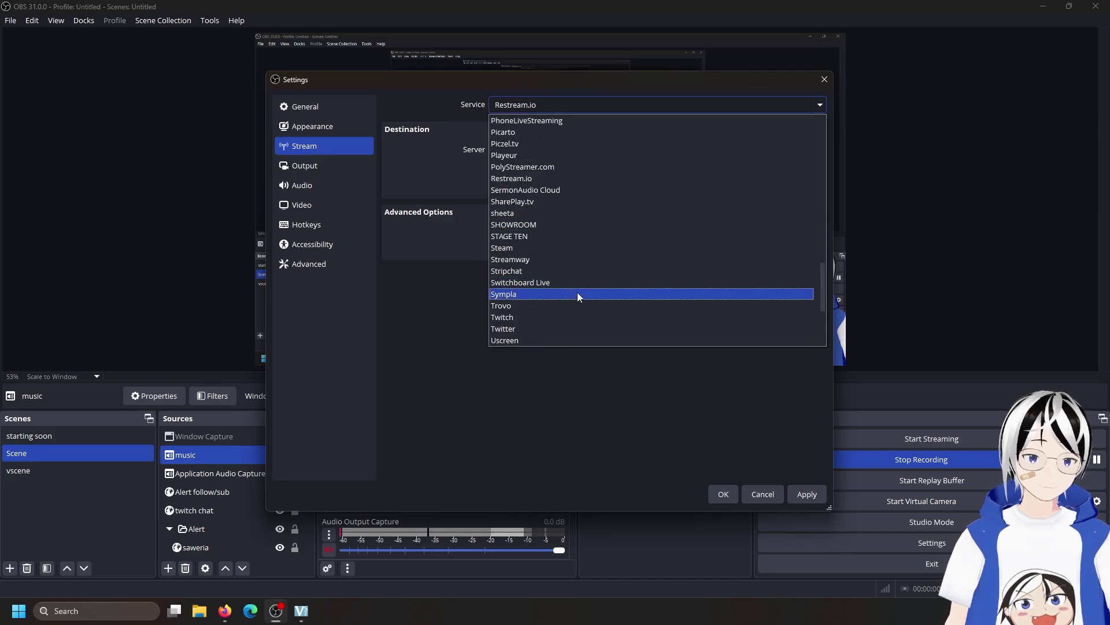
{"action": "left_click", "coordinate": [573, 317]}
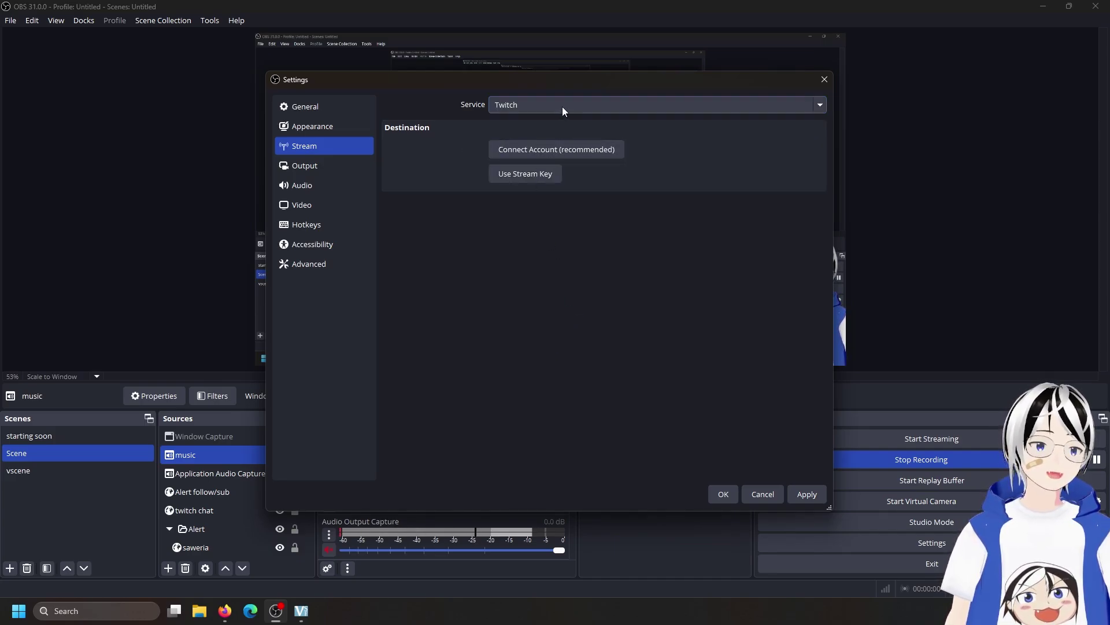
- Examine the streaming output's Audio Track and Twitch VOD Track settings, and close the settings without saving
{"action": "left_click", "coordinate": [341, 167]}
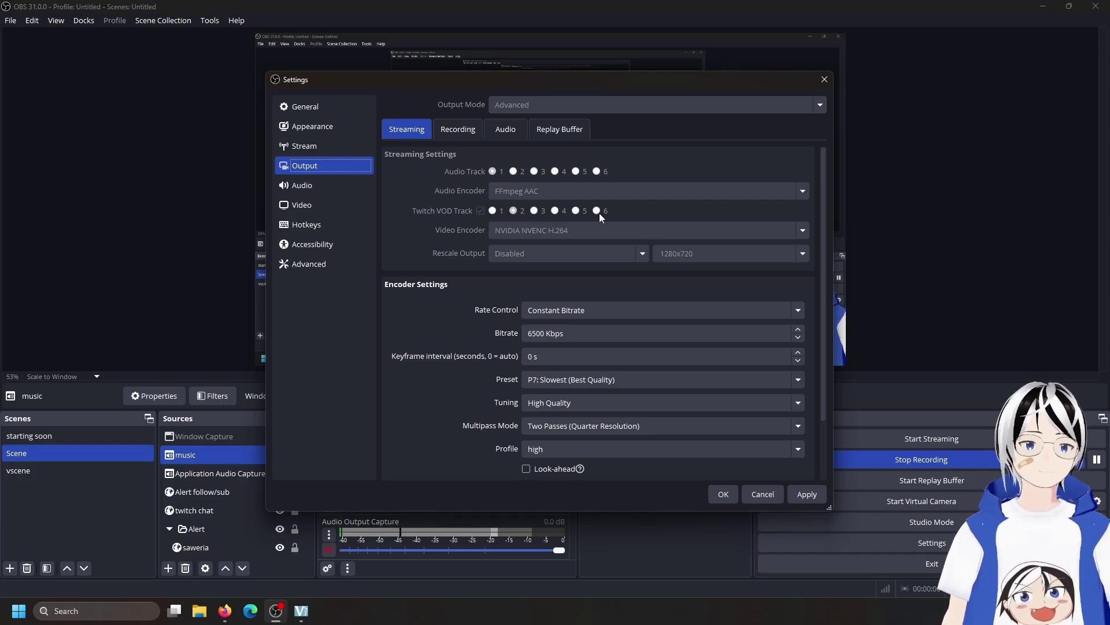
{"action": "left_click_drag", "start_coordinate": [676, 93], "coordinate": [457, 112]}
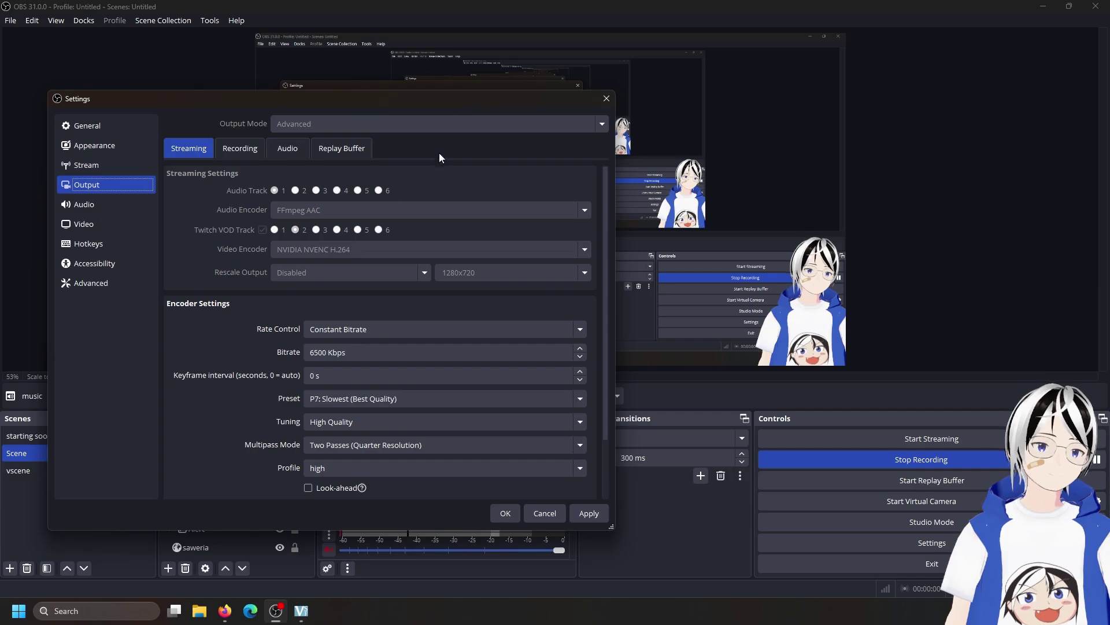
{"action": "left_click", "coordinate": [607, 98]}
{"action": "left_click", "coordinate": [352, 327]}
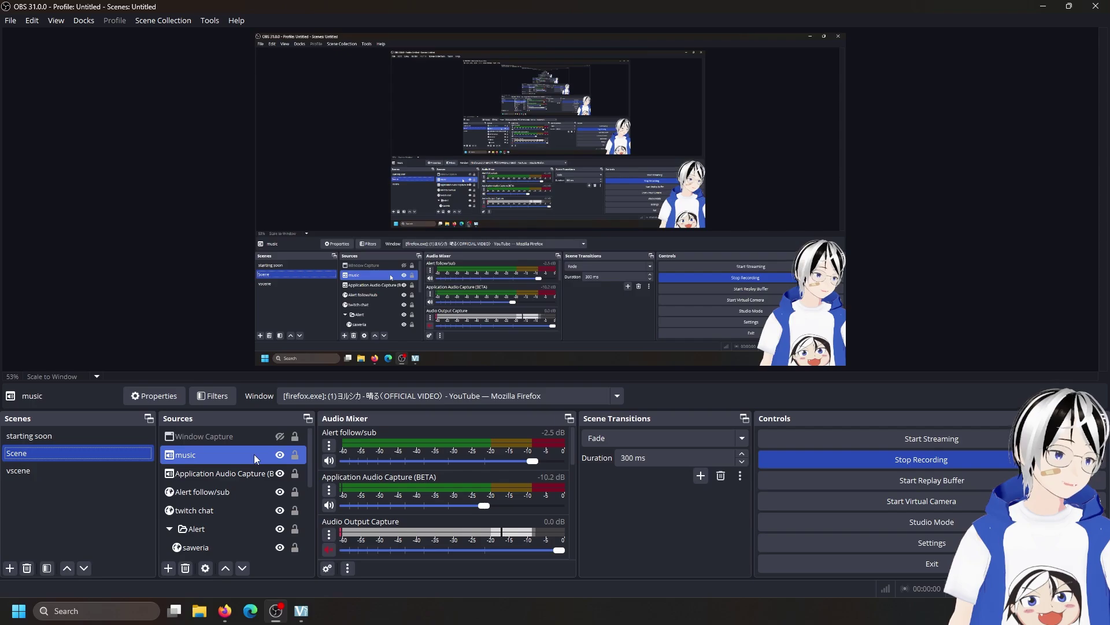
- Examine the track assignments of the music source in the Advanced Audio Properties, and close them
{"action": "scroll", "coordinate": [370, 471], "scroll_direction": "down", "scroll_amount": 4}
{"action": "scroll", "coordinate": [369, 472], "scroll_direction": "down", "scroll_amount": 5}
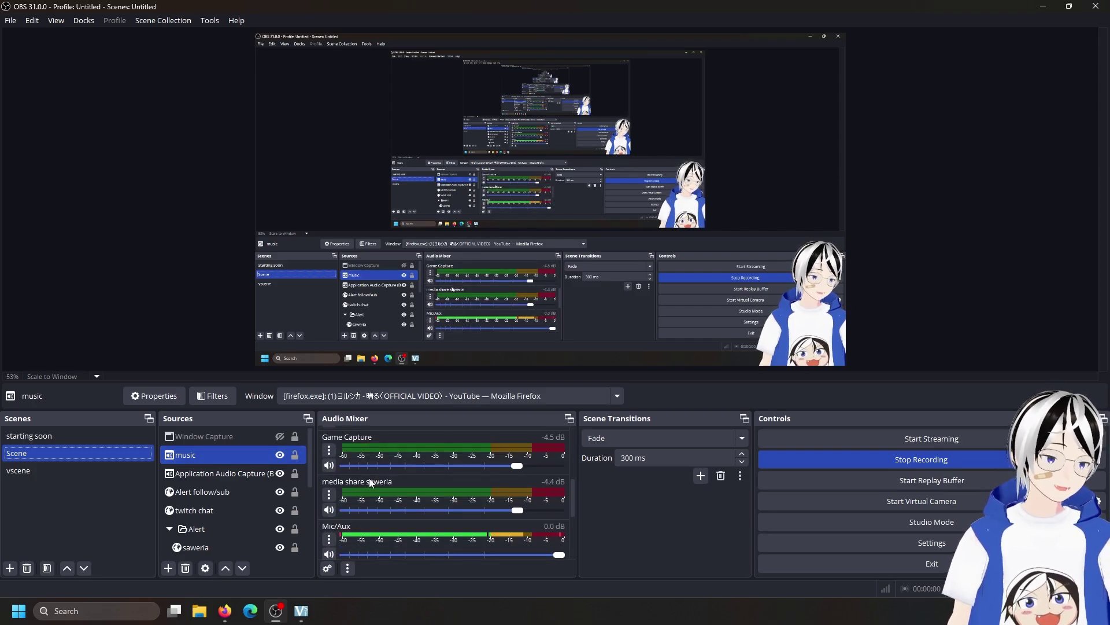
{"action": "left_click", "coordinate": [332, 512]}
{"action": "left_click", "coordinate": [361, 501]}
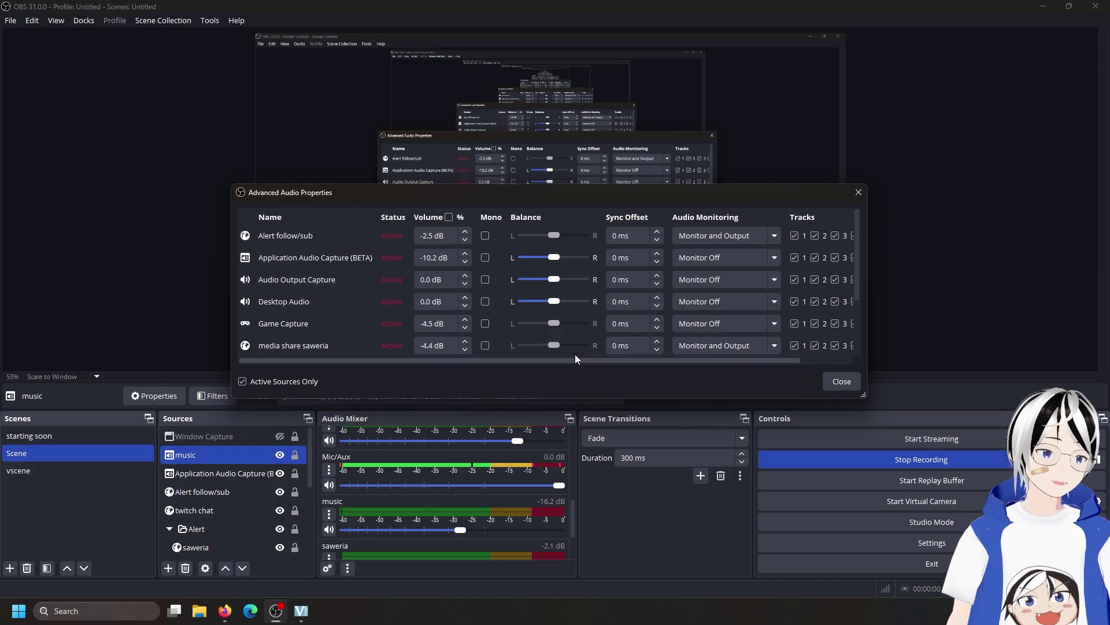
{"action": "scroll", "coordinate": [576, 341], "scroll_direction": "down", "scroll_amount": 3}
{"action": "left_click_drag", "start_coordinate": [584, 361], "coordinate": [743, 349]}
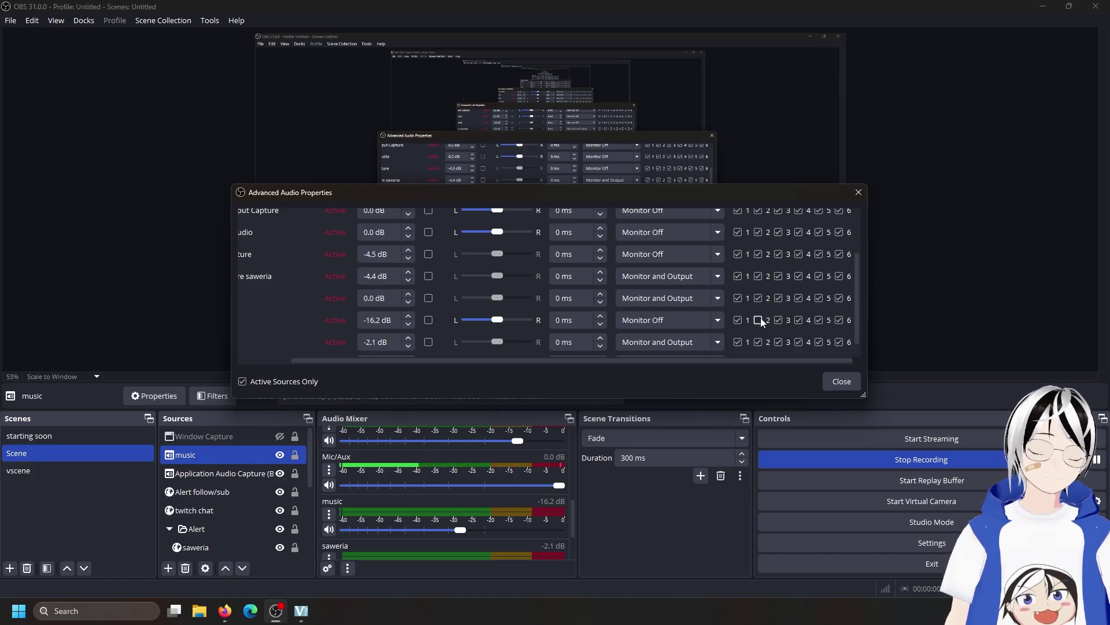
{"action": "left_click_drag", "start_coordinate": [858, 294], "coordinate": [858, 318]}
{"action": "left_click", "coordinate": [856, 192]}
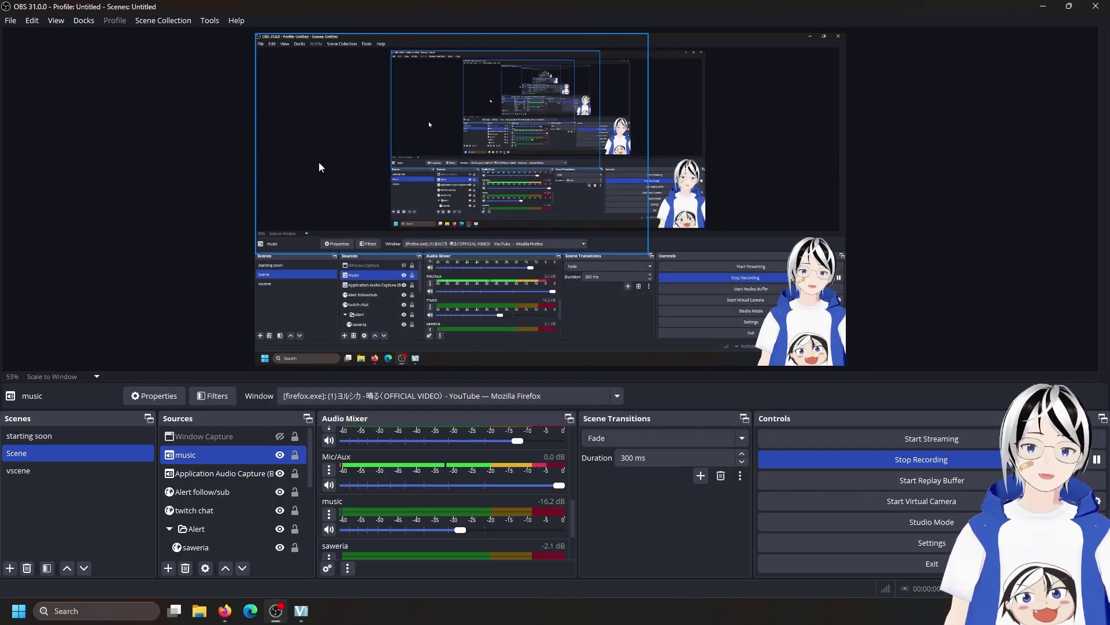
- Set the streaming service to Twitch in the settings, and display the Twitch VOD Track options of the streaming output
{"action": "left_click", "coordinate": [10, 20]}
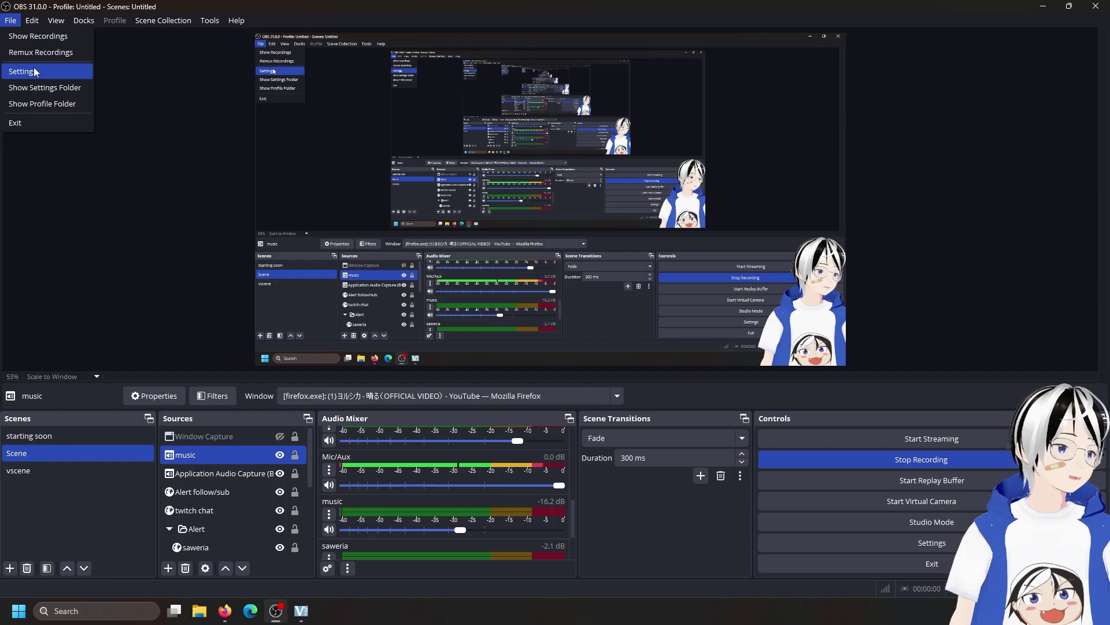
{"action": "left_click", "coordinate": [22, 72]}
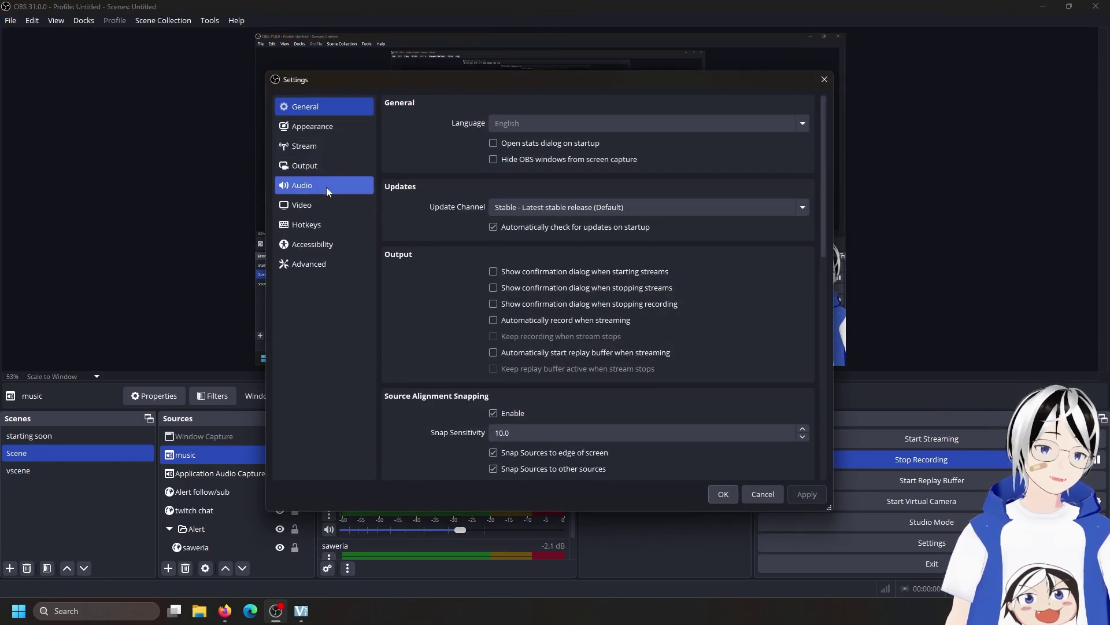
{"action": "left_click", "coordinate": [348, 154]}
{"action": "left_click", "coordinate": [349, 164]}
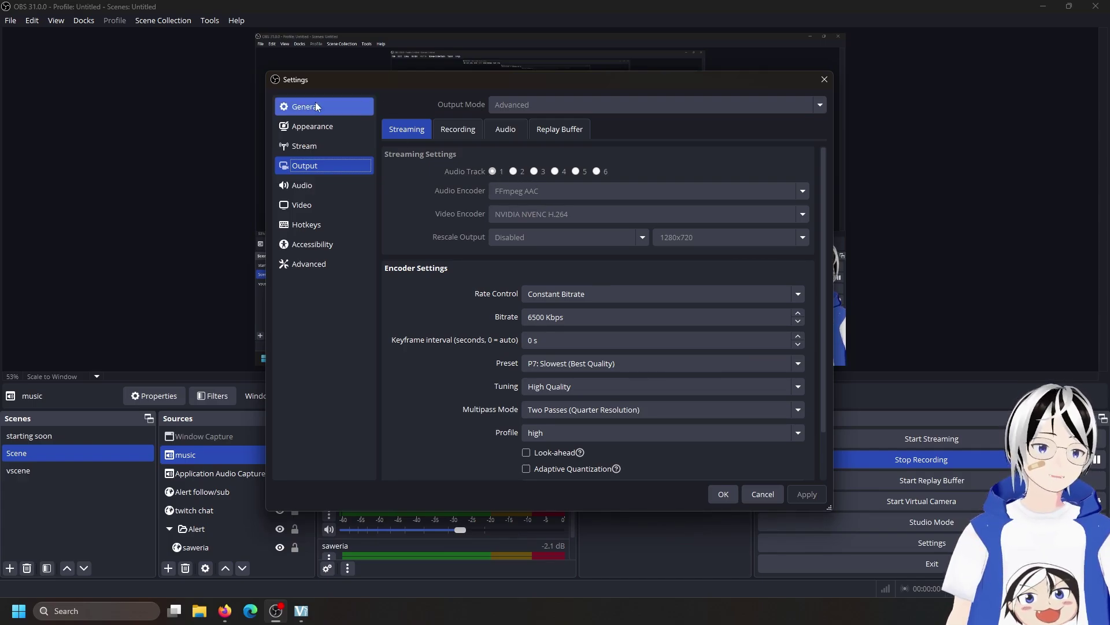
{"action": "left_click", "coordinate": [321, 124]}
{"action": "left_click", "coordinate": [324, 146]}
{"action": "left_click", "coordinate": [574, 107]}
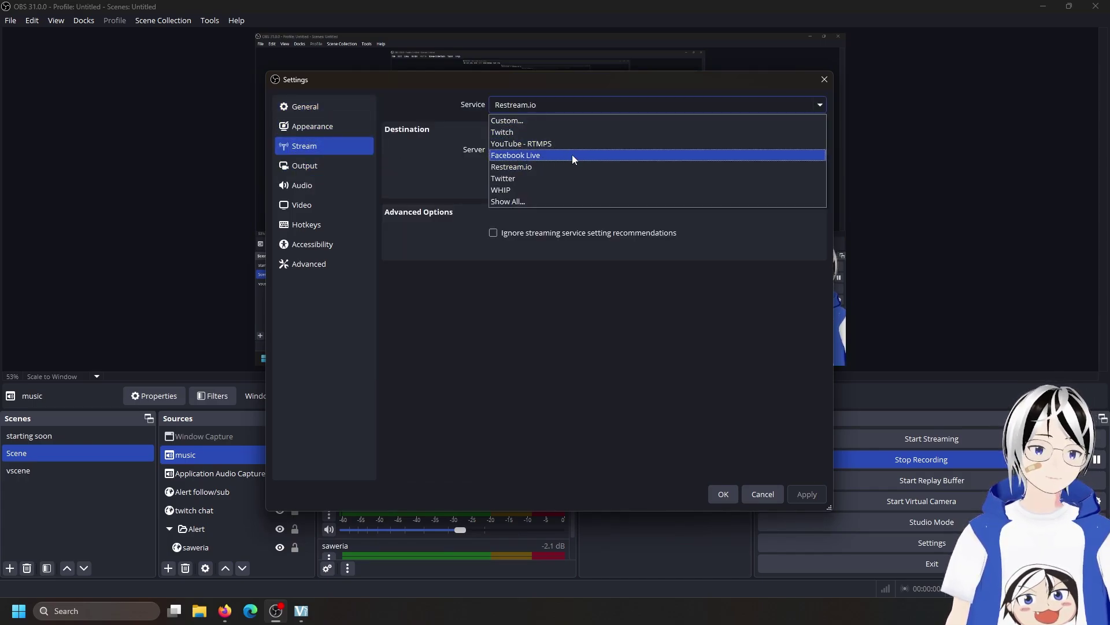
{"action": "key", "text": "Escape"}
{"action": "left_click", "coordinate": [343, 169]}
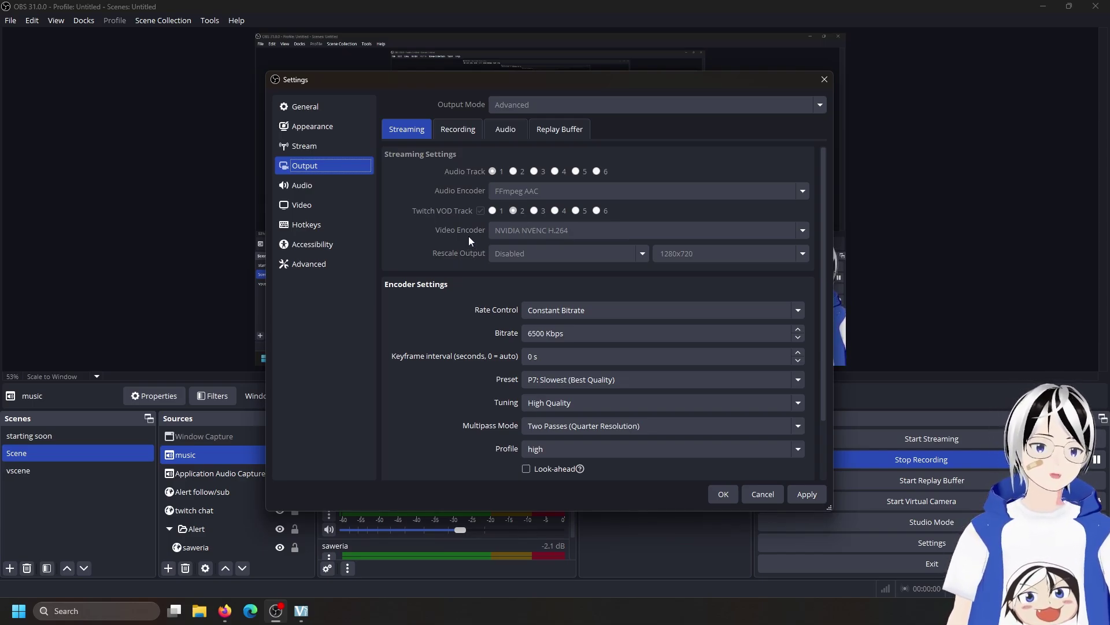
- Examine the account connection and stream key options of the Twitch service in the Stream settings, keeping Twitch chosen
{"action": "left_click_drag", "start_coordinate": [621, 87], "coordinate": [502, 55]}
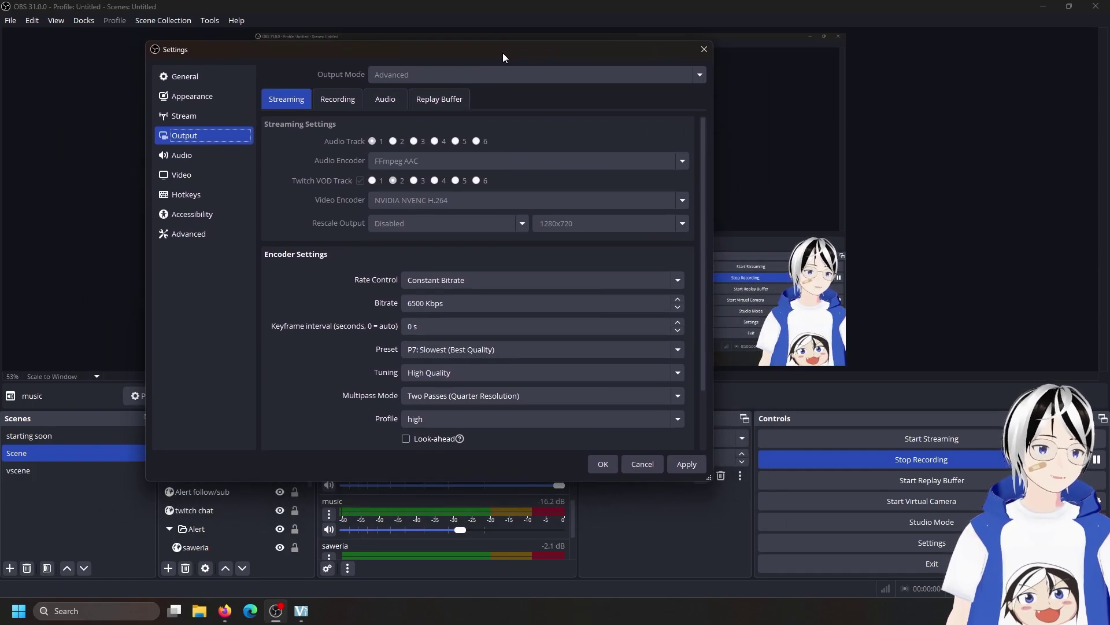
{"action": "left_click", "coordinate": [206, 114]}
{"action": "left_click", "coordinate": [471, 74]}
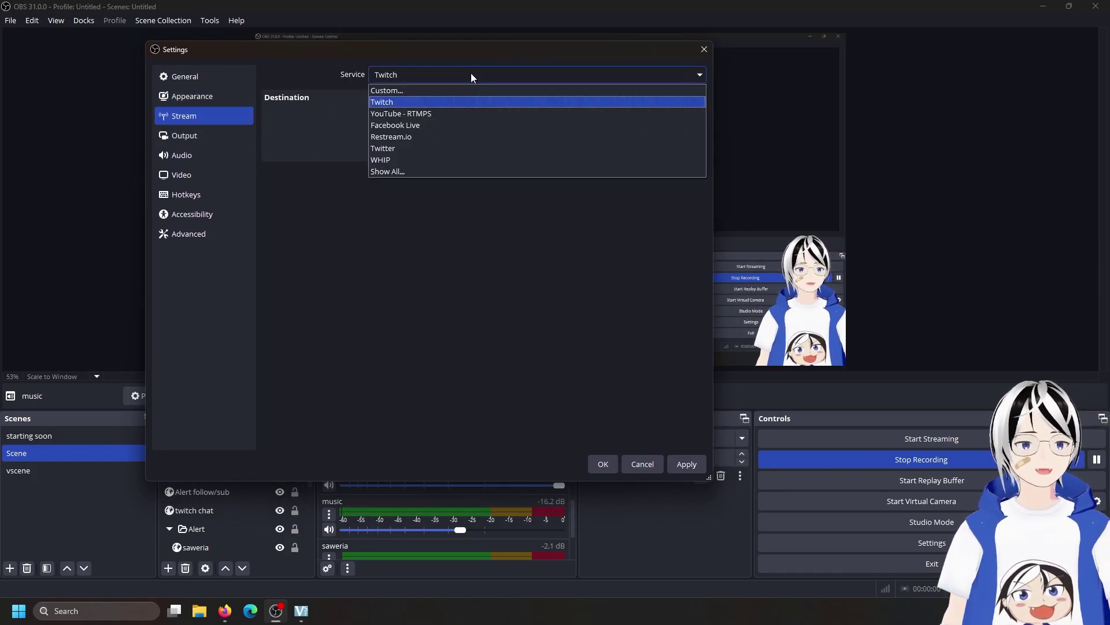
{"action": "left_click", "coordinate": [471, 74]}
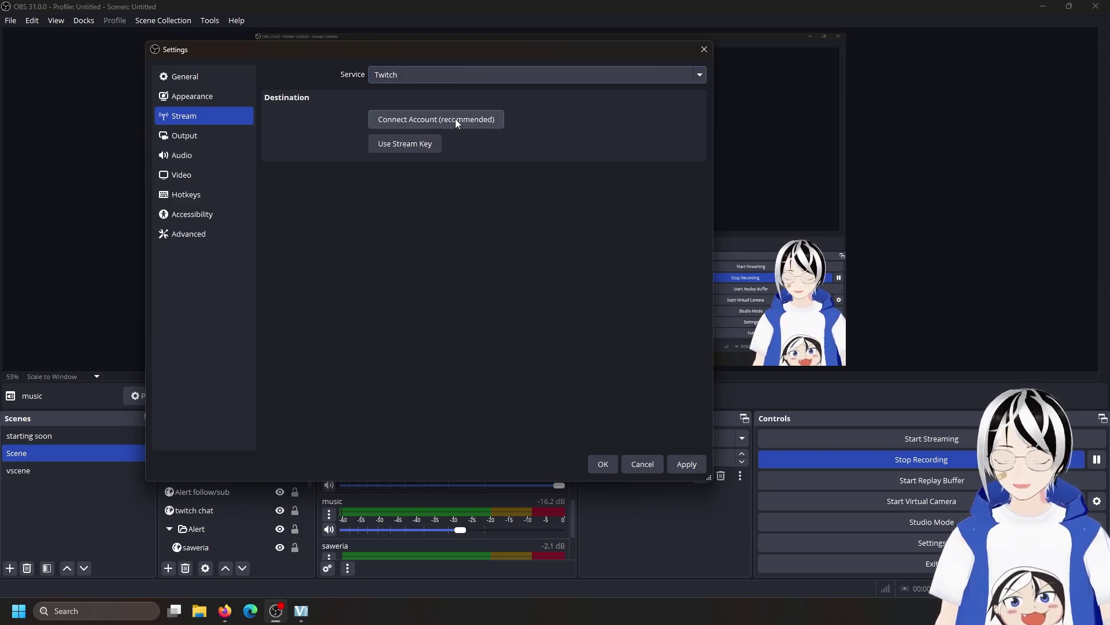
{"action": "left_click", "coordinate": [529, 76]}
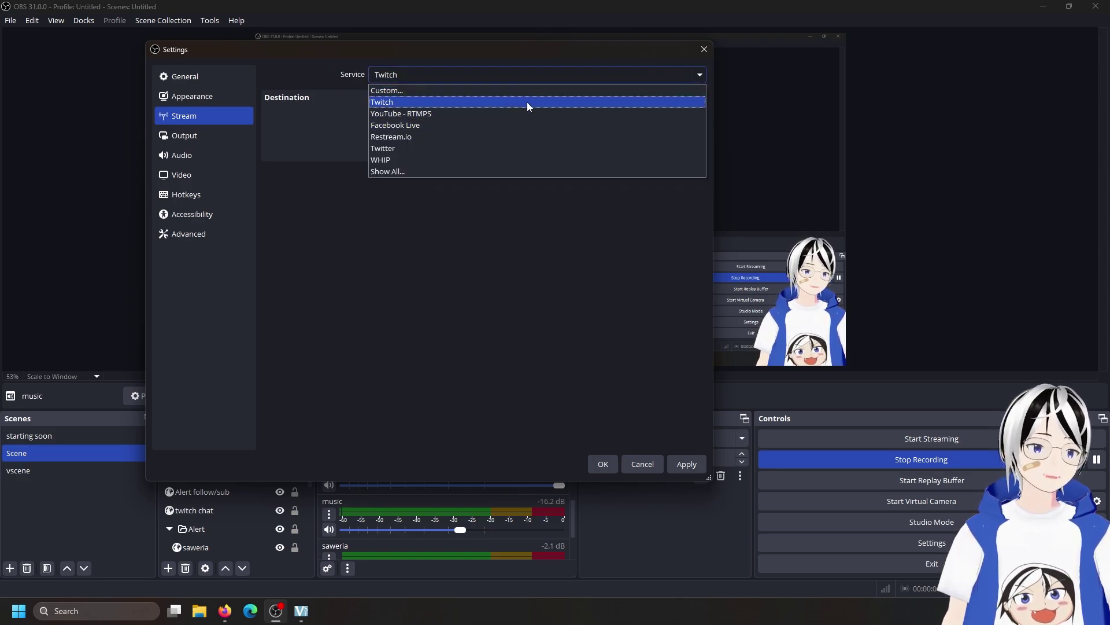
{"action": "left_click", "coordinate": [526, 102]}
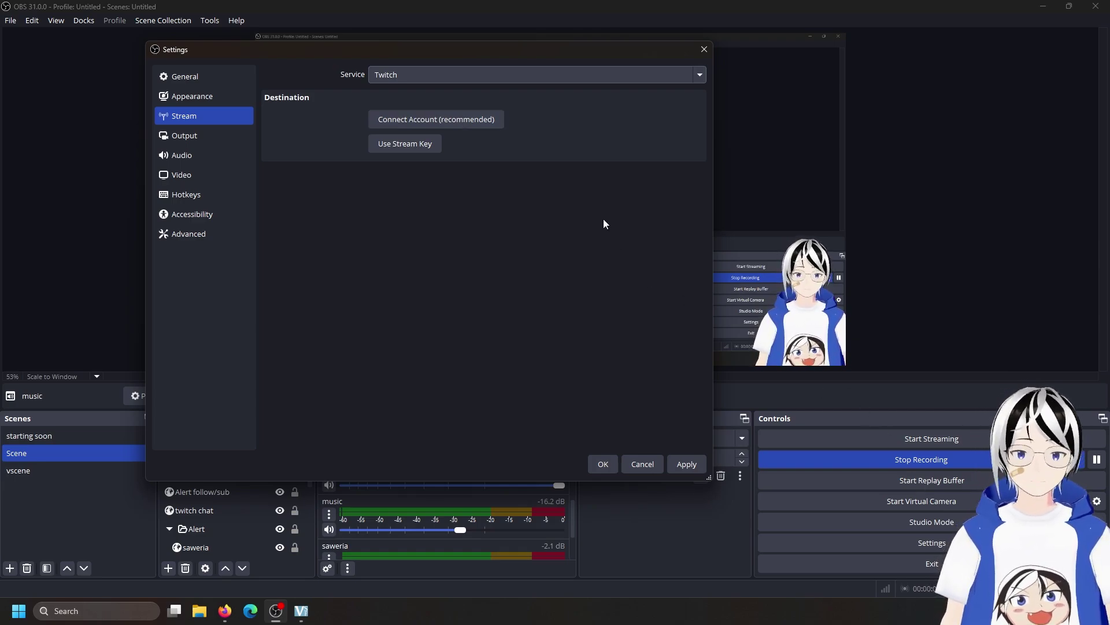
- Set the streaming service to YouTube - RTMPS, connect the YouTube account, and confirm the settings
{"action": "left_click", "coordinate": [540, 75]}
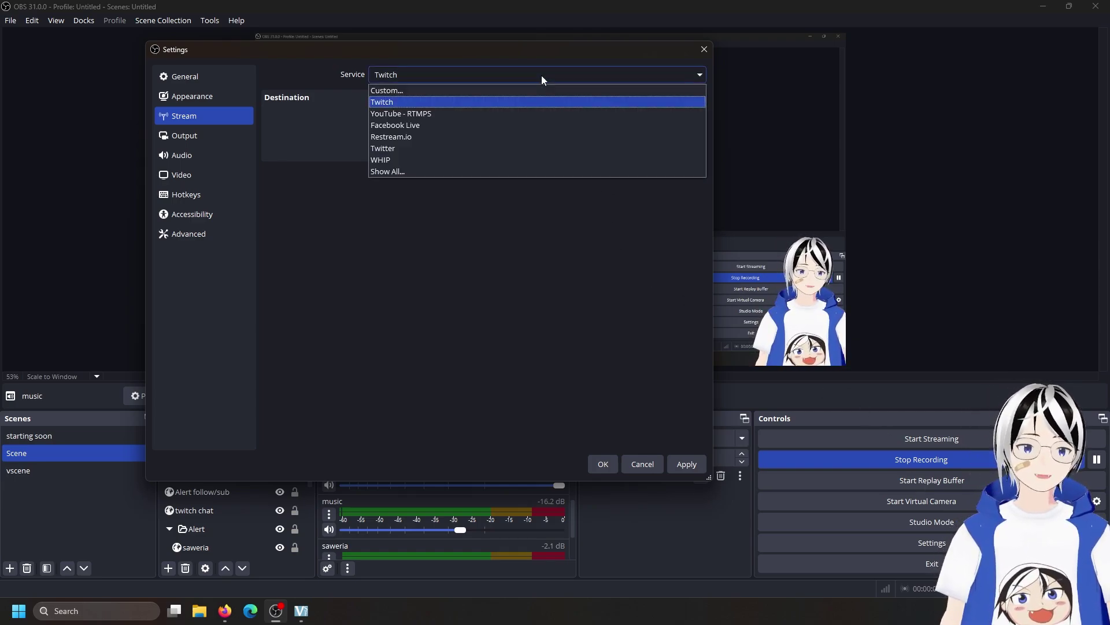
{"action": "left_click", "coordinate": [541, 114]}
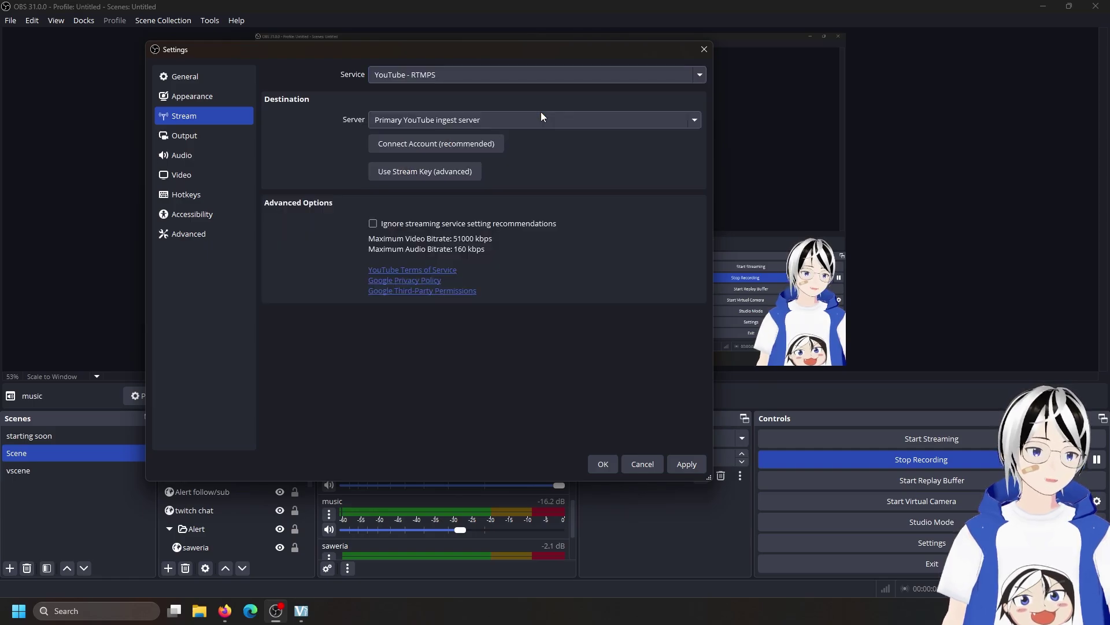
{"action": "left_click", "coordinate": [455, 148]}
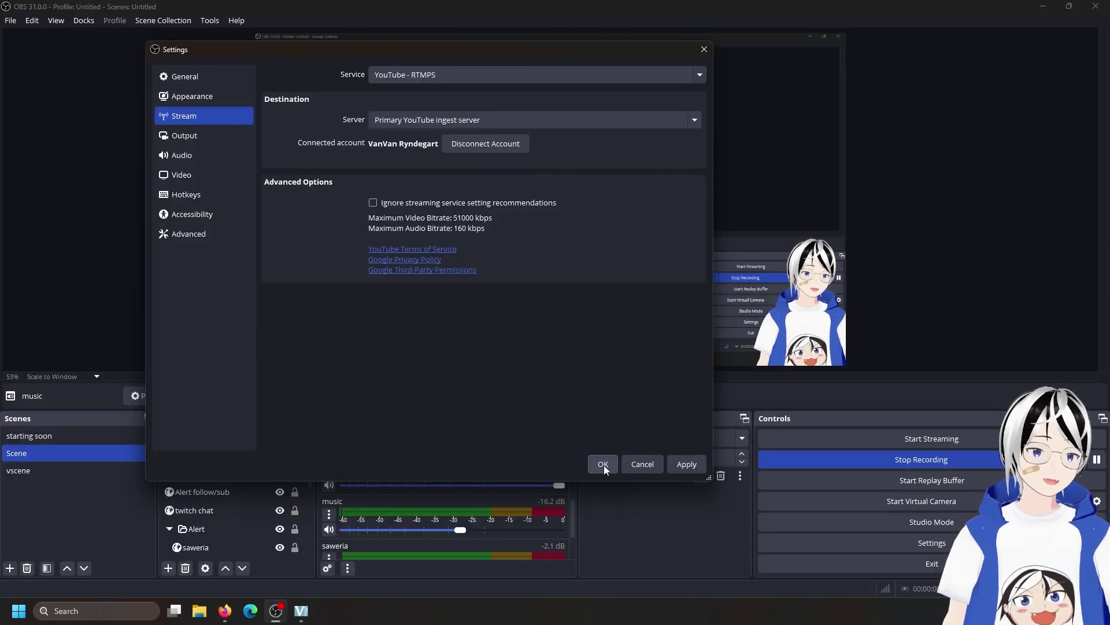
{"action": "left_click", "coordinate": [603, 463]}
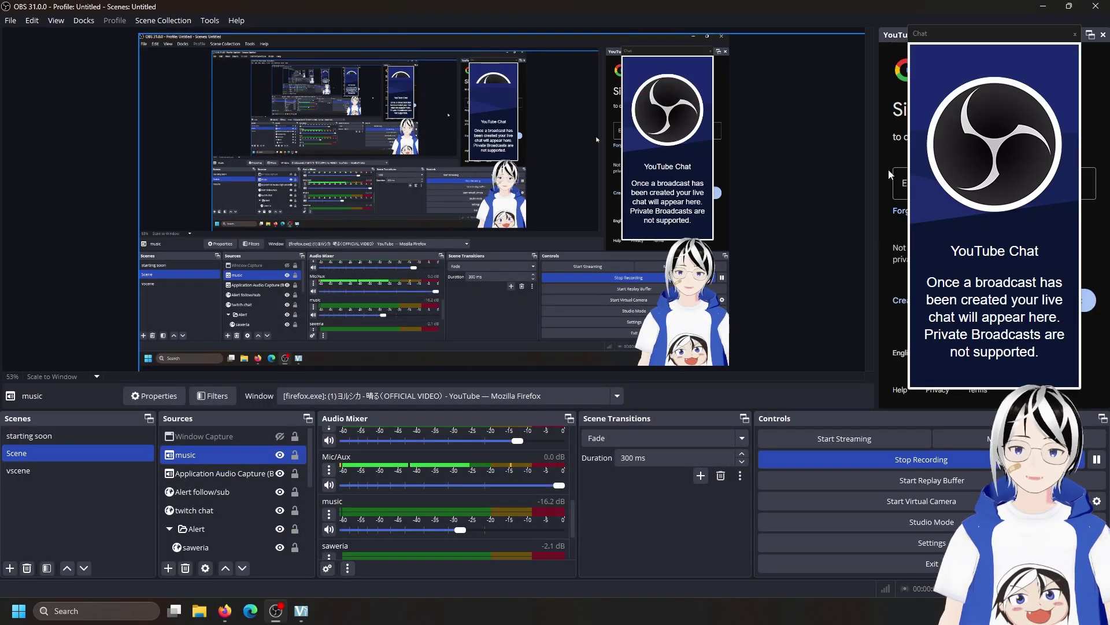
- Move the floating YouTube Chat dock away from the YouTube Live Control Panel, and close that control panel
{"action": "left_click_drag", "start_coordinate": [1011, 35], "coordinate": [631, 222]}
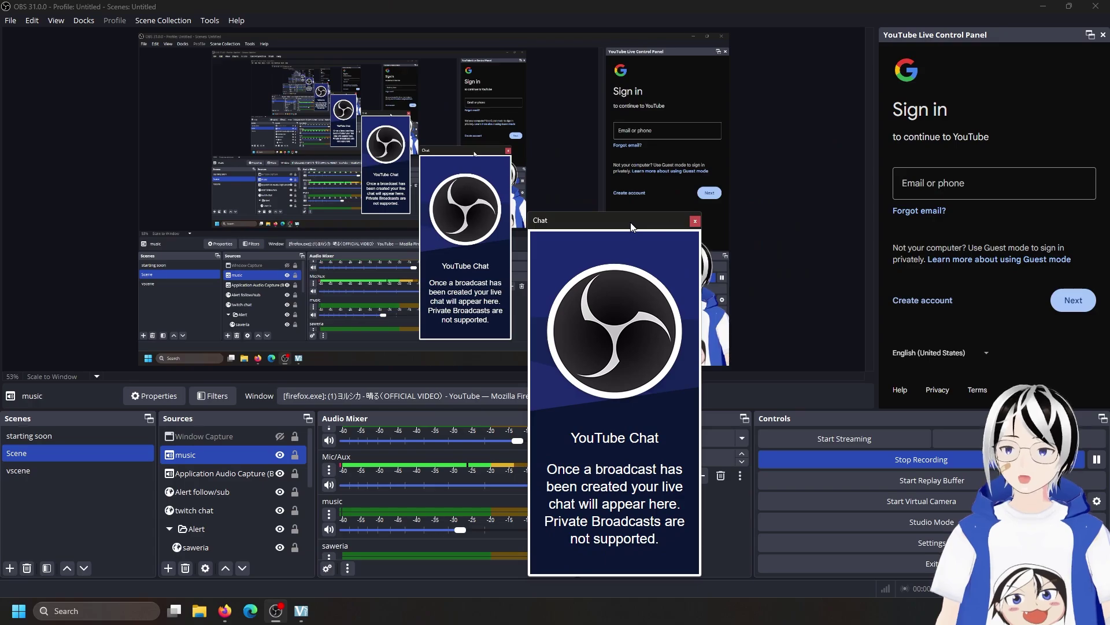
{"action": "left_click", "coordinate": [1102, 34]}
{"action": "left_click", "coordinate": [672, 324]}
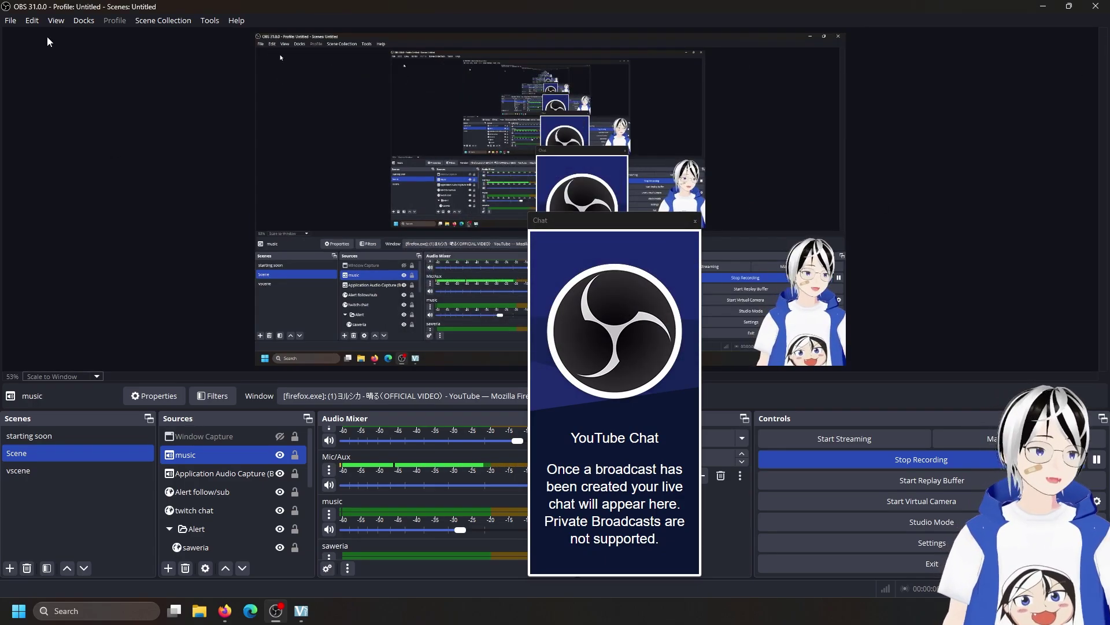
- Show the YouTube Live Control Panel dock again, and close it
{"action": "left_click", "coordinate": [9, 22]}
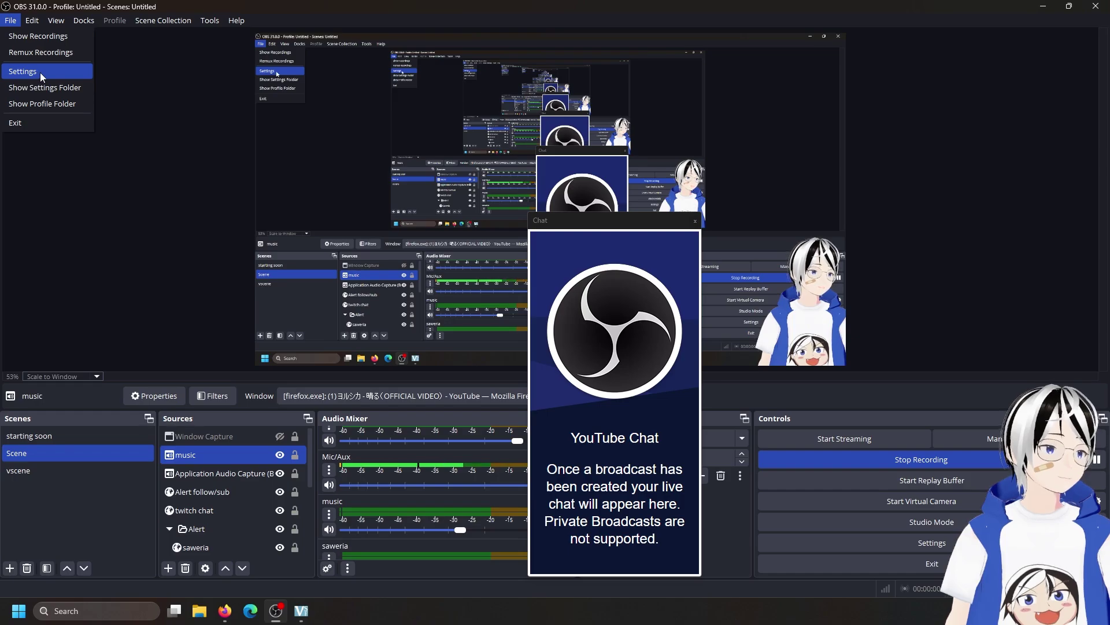
{"action": "key", "text": "Escape"}
{"action": "left_click", "coordinate": [80, 20]}
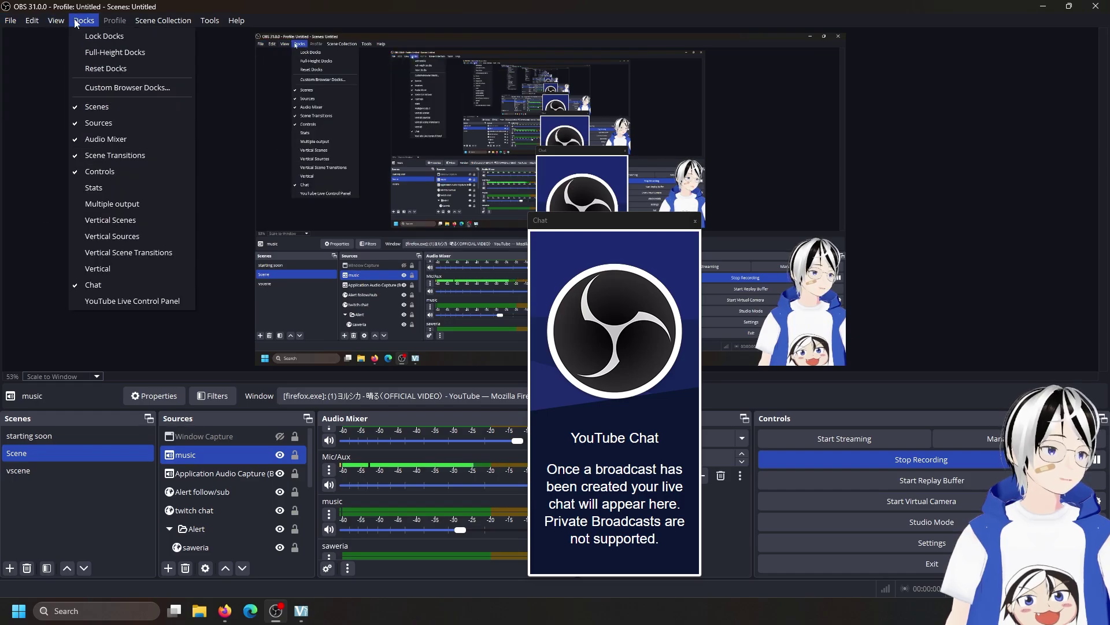
{"action": "left_click", "coordinate": [132, 297]}
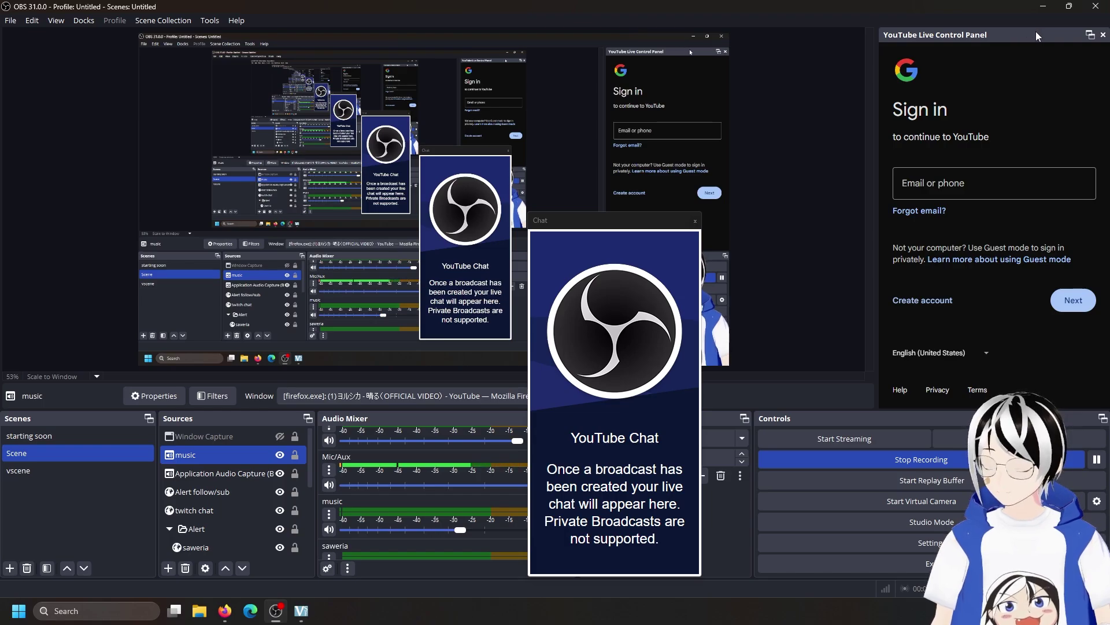
{"action": "left_click_drag", "start_coordinate": [1036, 33], "coordinate": [1087, 169]}
{"action": "left_click", "coordinate": [1069, 165]}
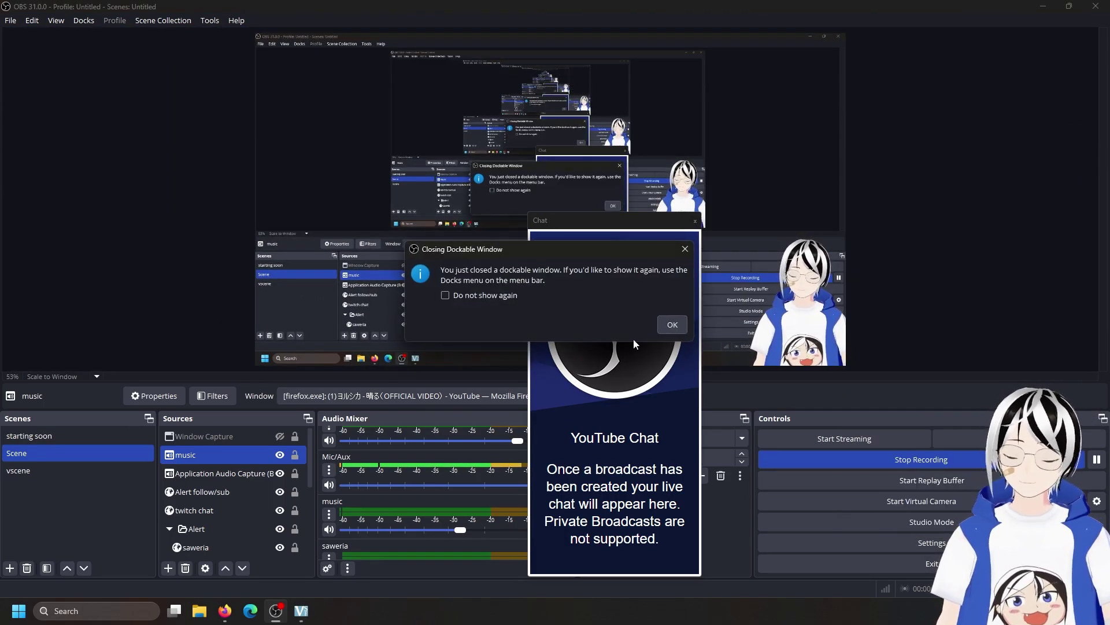
{"action": "left_click", "coordinate": [663, 328]}
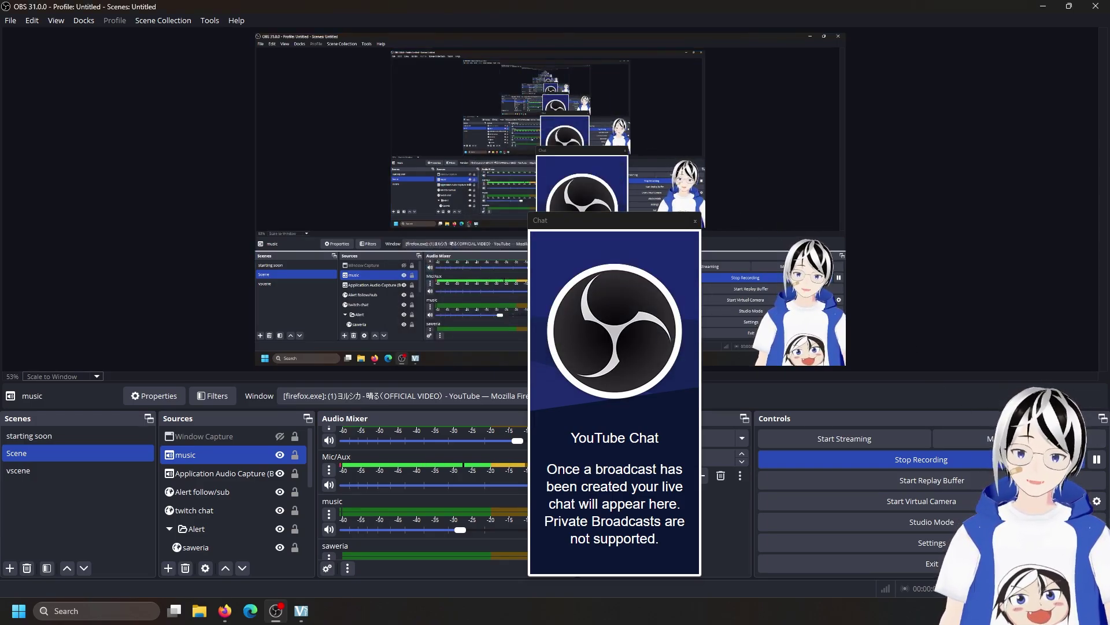
- Select the Vtuber source and move it down in the preview to about 726 px below the canvas's upper edge
{"action": "scroll", "coordinate": [213, 487], "scroll_direction": "down", "scroll_amount": 3}
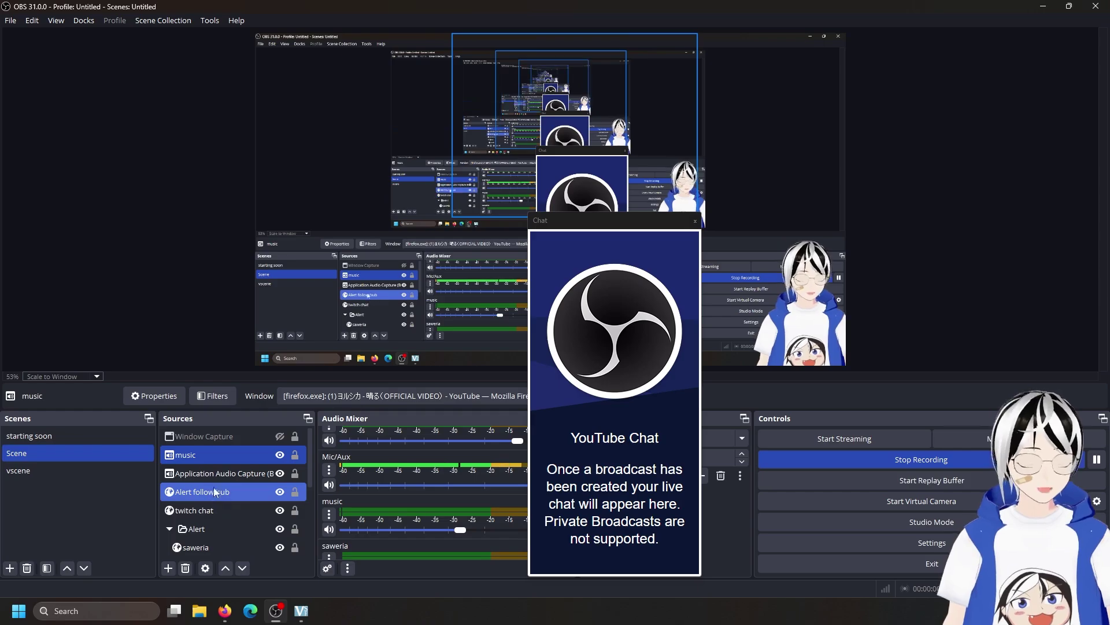
{"action": "left_click", "coordinate": [227, 493]}
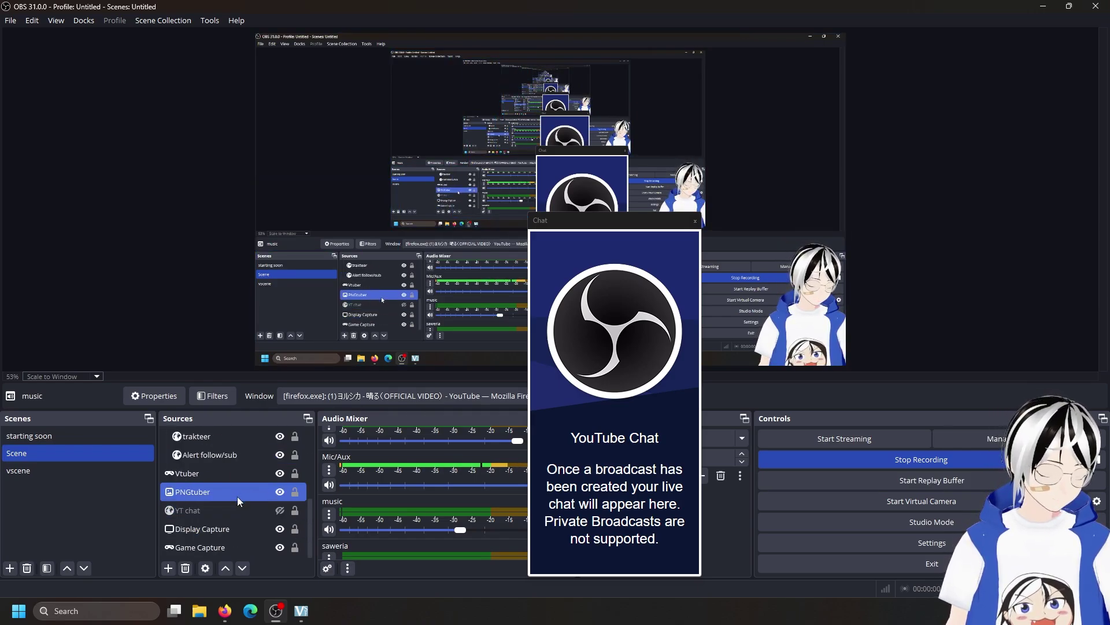
{"action": "left_click", "coordinate": [239, 475]}
{"action": "left_click_drag", "start_coordinate": [897, 324], "coordinate": [899, 362]}
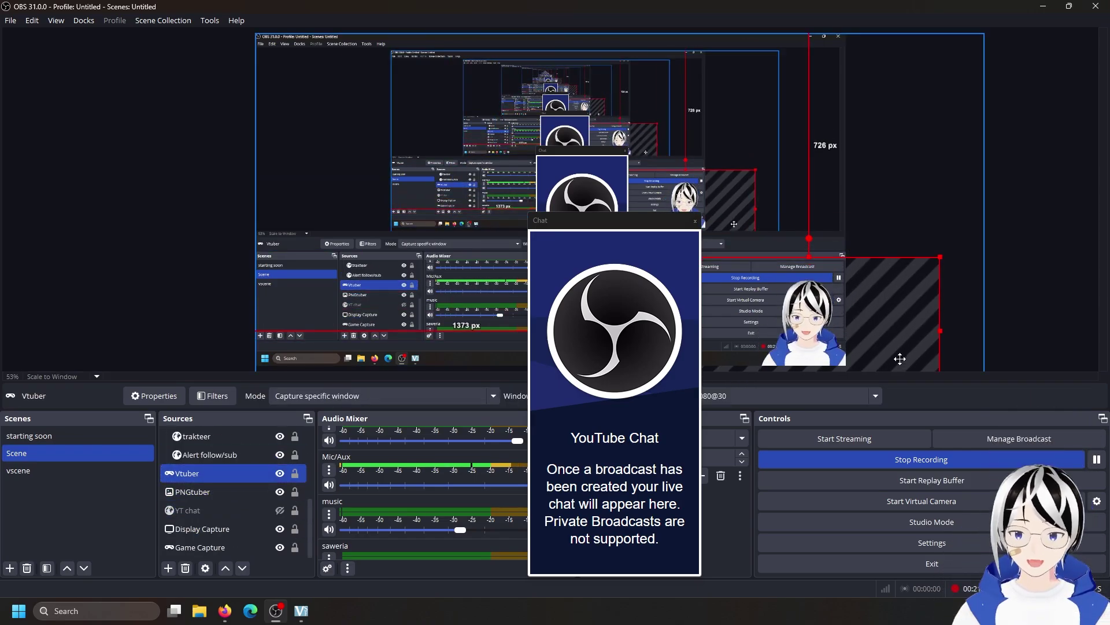
- Examine the options for creating a new YouTube broadcast and selecting an existing one, and close the broadcast setup
{"action": "left_click", "coordinate": [1032, 439]}
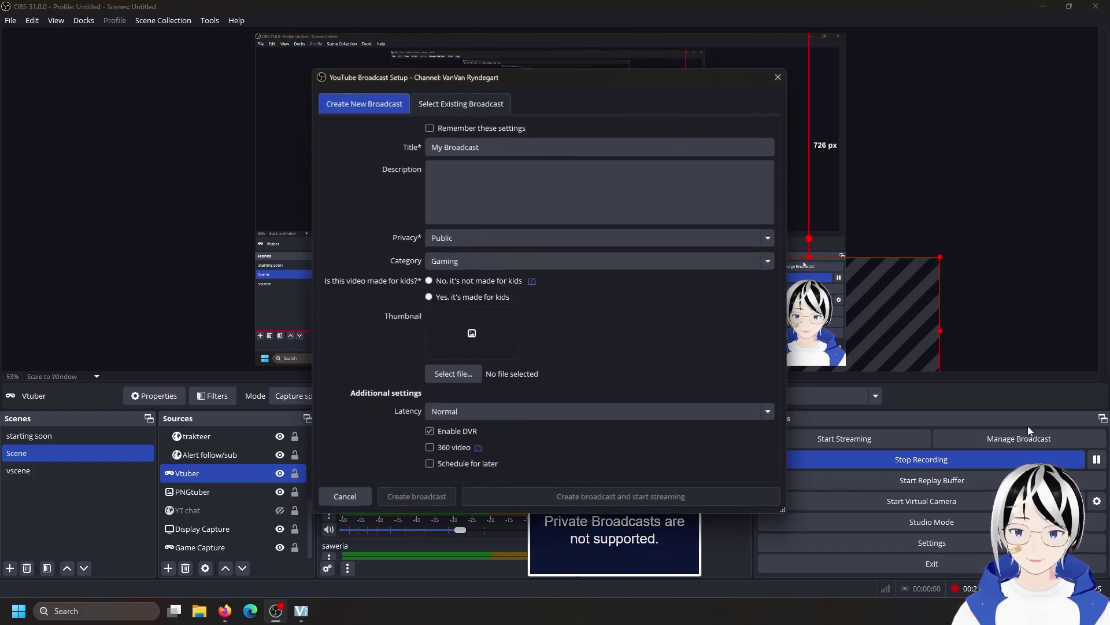
{"action": "left_click_drag", "start_coordinate": [633, 78], "coordinate": [483, 77]}
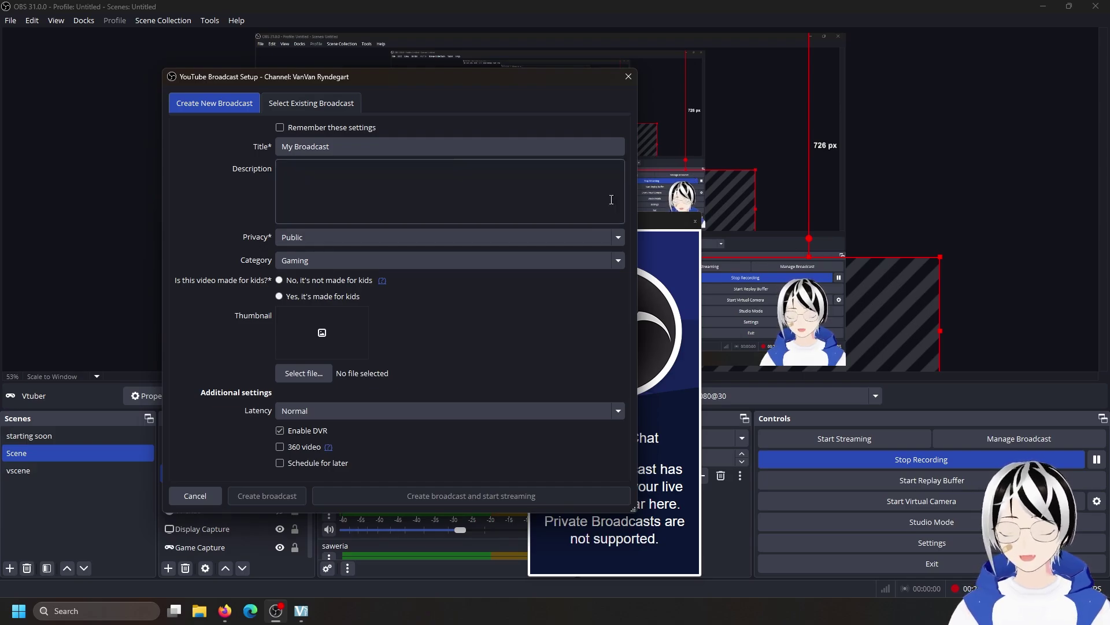
{"action": "left_click", "coordinate": [321, 105]}
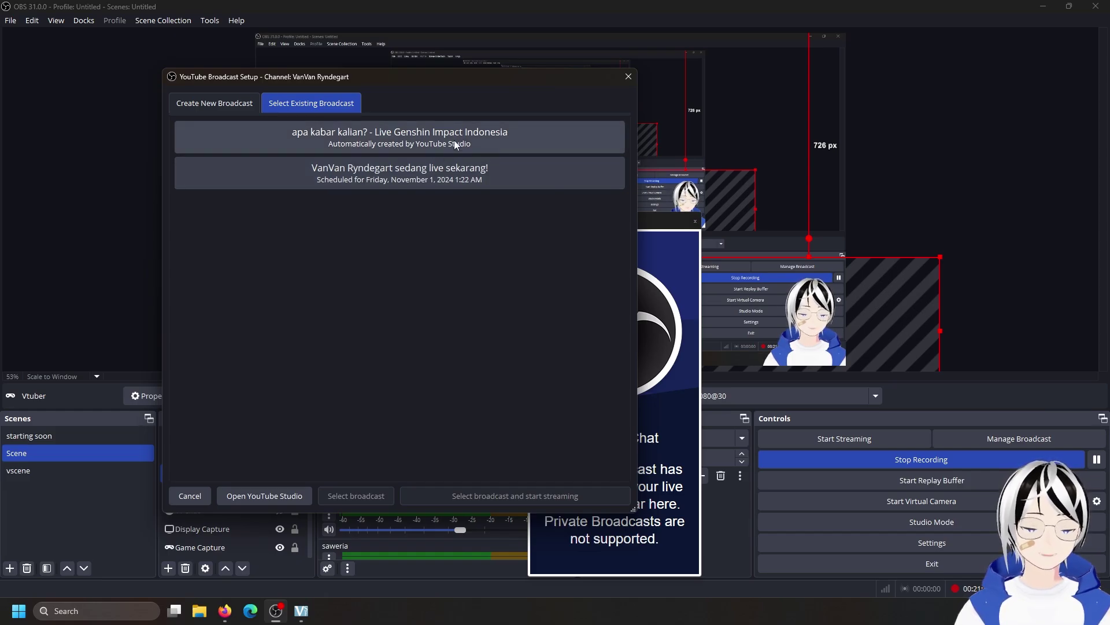
{"action": "left_click", "coordinate": [232, 103]}
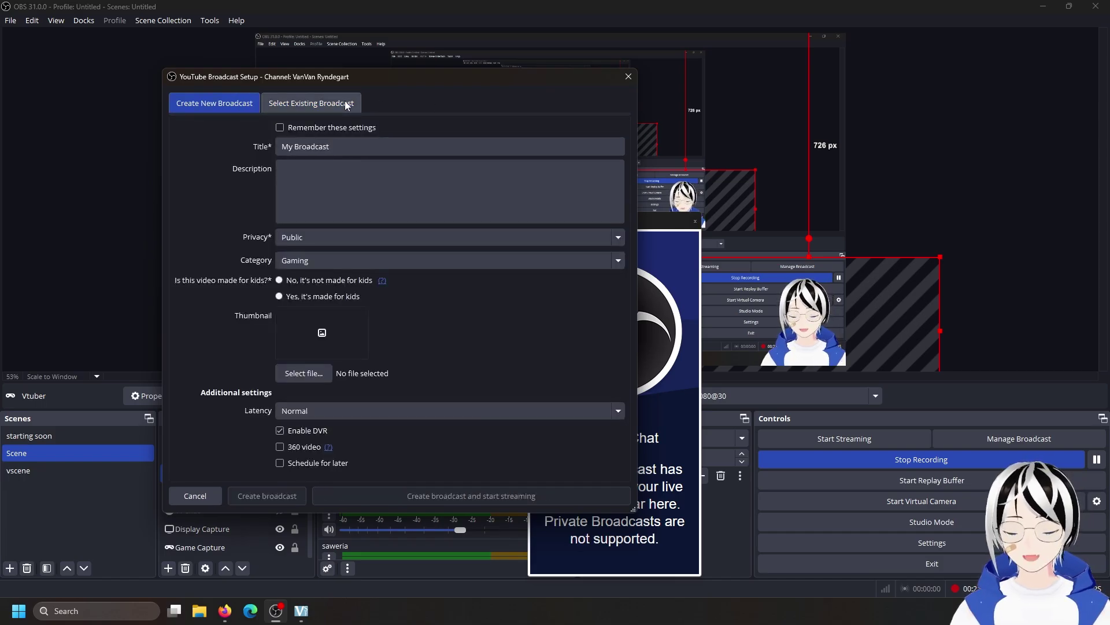
{"action": "left_click", "coordinate": [628, 76]}
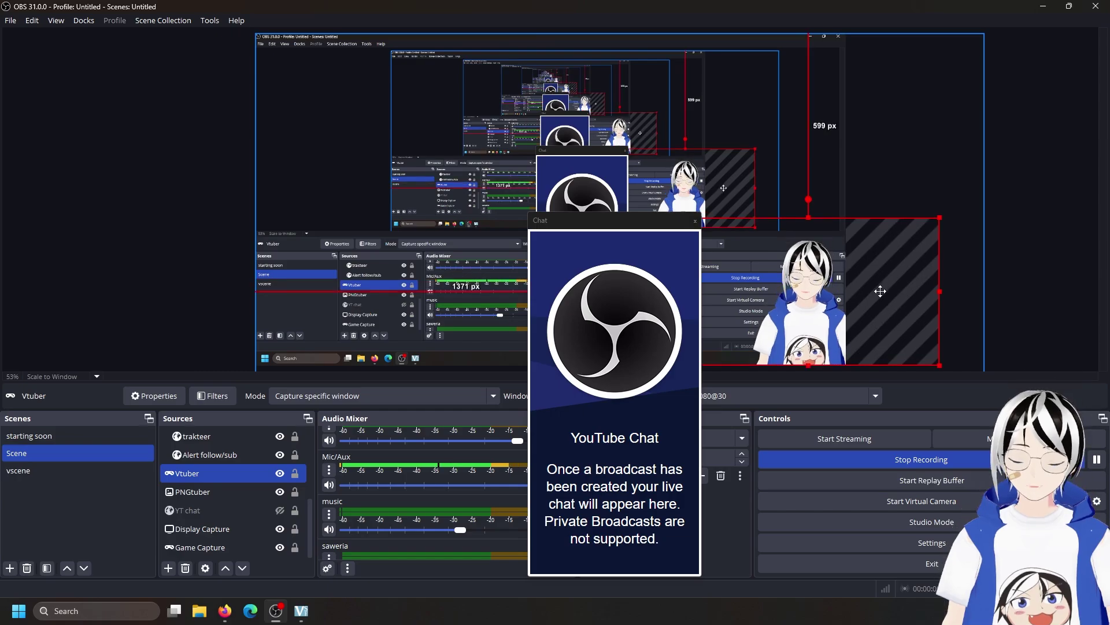
- Switch to YouTube Studio in Firefox and start scheduling a stream with the reused settings of the previous Red Dead Redemption 2 stream
{"action": "key", "text": "alt+Tab"}
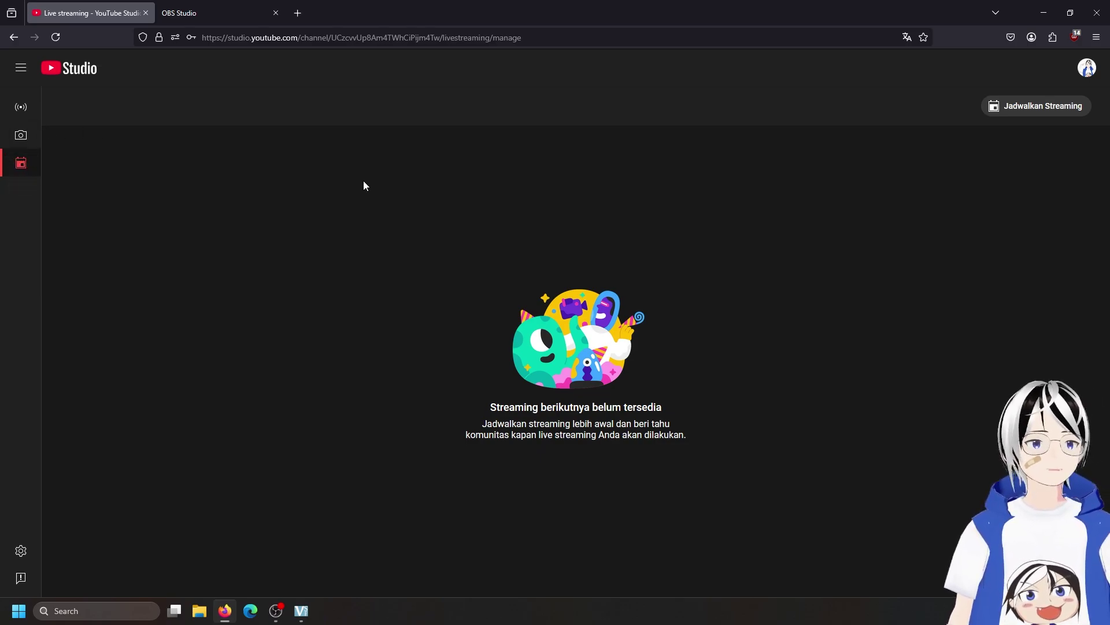
{"action": "left_click", "coordinate": [1053, 110]}
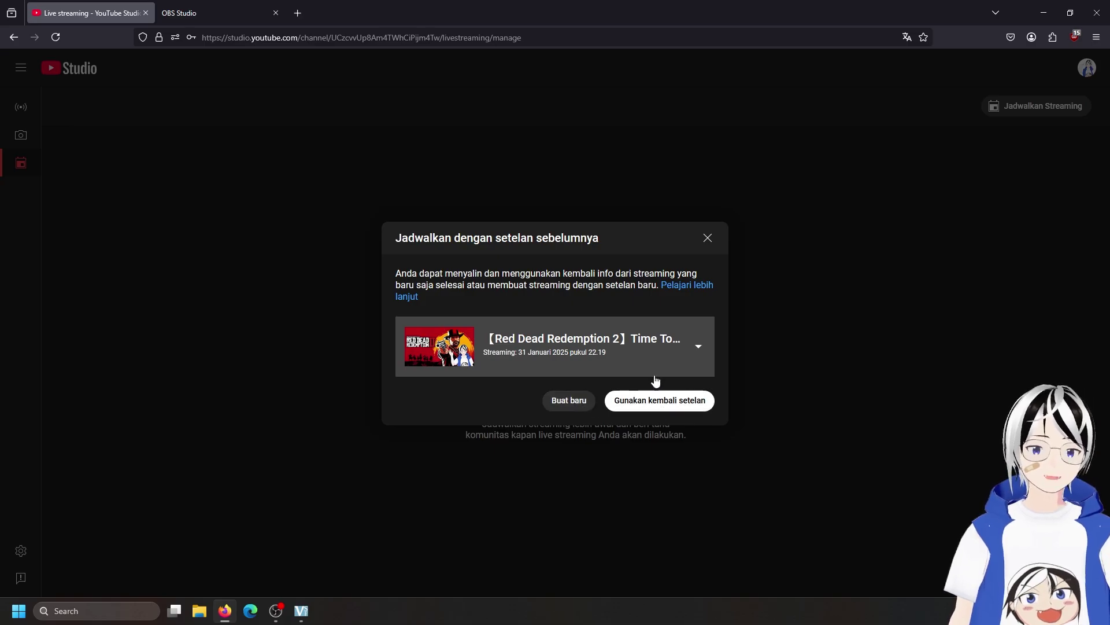
{"action": "left_click", "coordinate": [684, 412]}
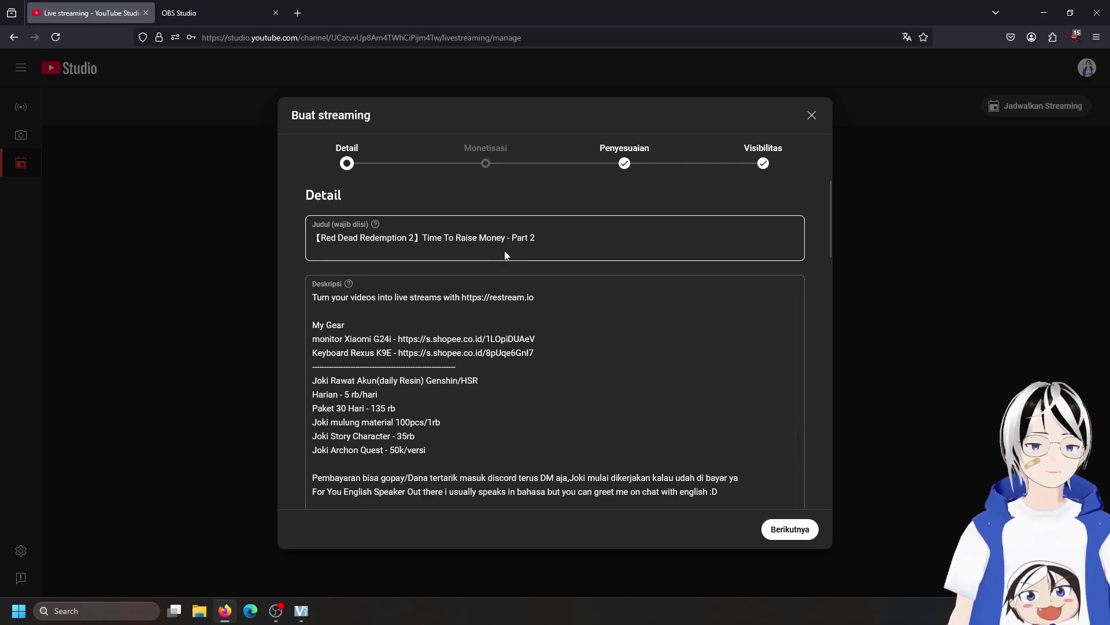
{"action": "scroll", "coordinate": [531, 297], "scroll_direction": "down", "scroll_amount": 10}
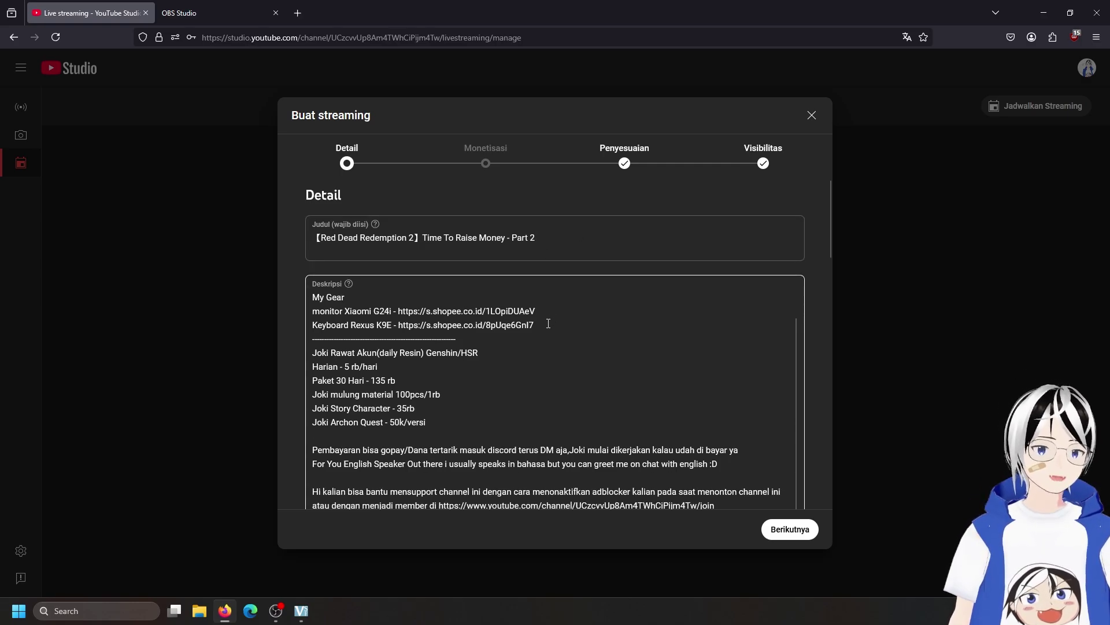
{"action": "scroll", "coordinate": [548, 322], "scroll_direction": "up", "scroll_amount": 5}
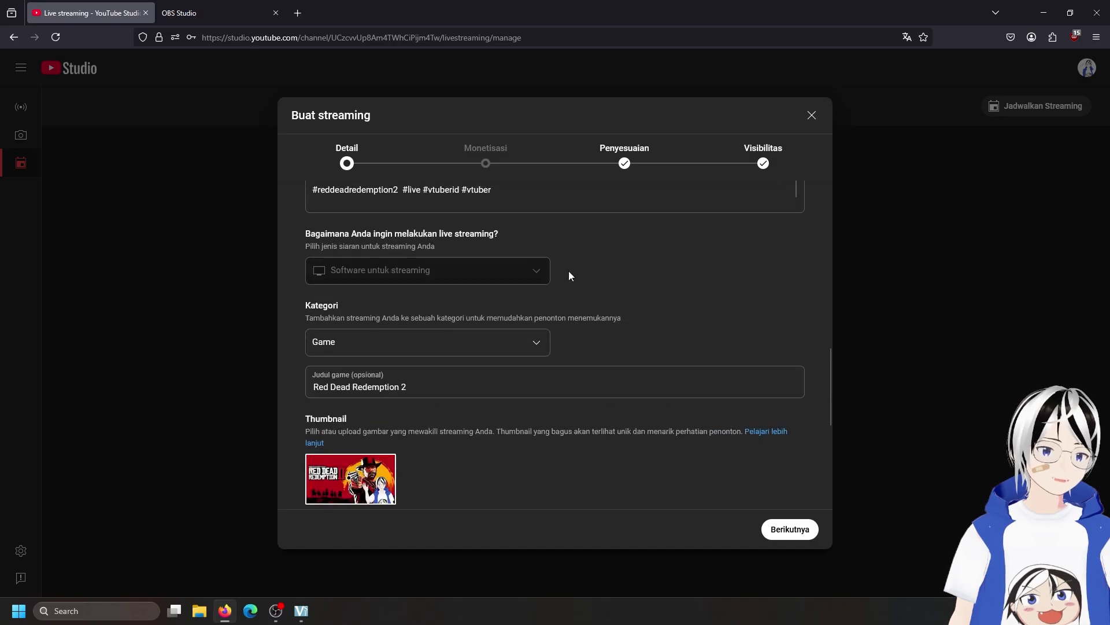
- Go through the stream's monetization and customization stages, set its visibility to Pribadi, and finish scheduling it
{"action": "left_click", "coordinate": [502, 166]}
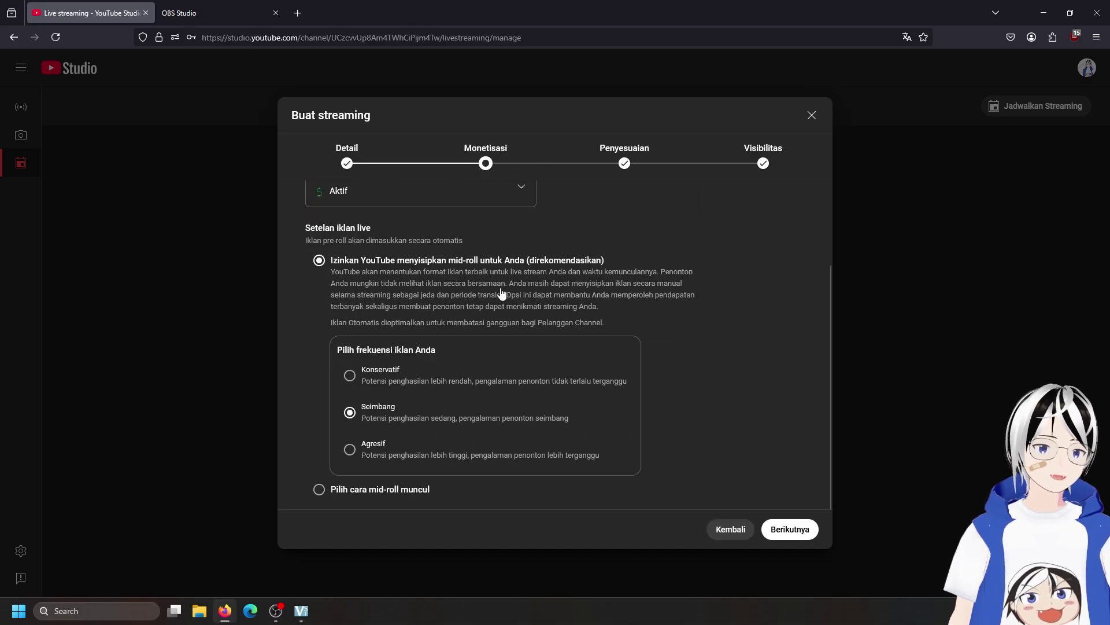
{"action": "scroll", "coordinate": [502, 293], "scroll_direction": "up", "scroll_amount": 3}
{"action": "left_click", "coordinate": [626, 163]}
{"action": "left_click", "coordinate": [763, 161]}
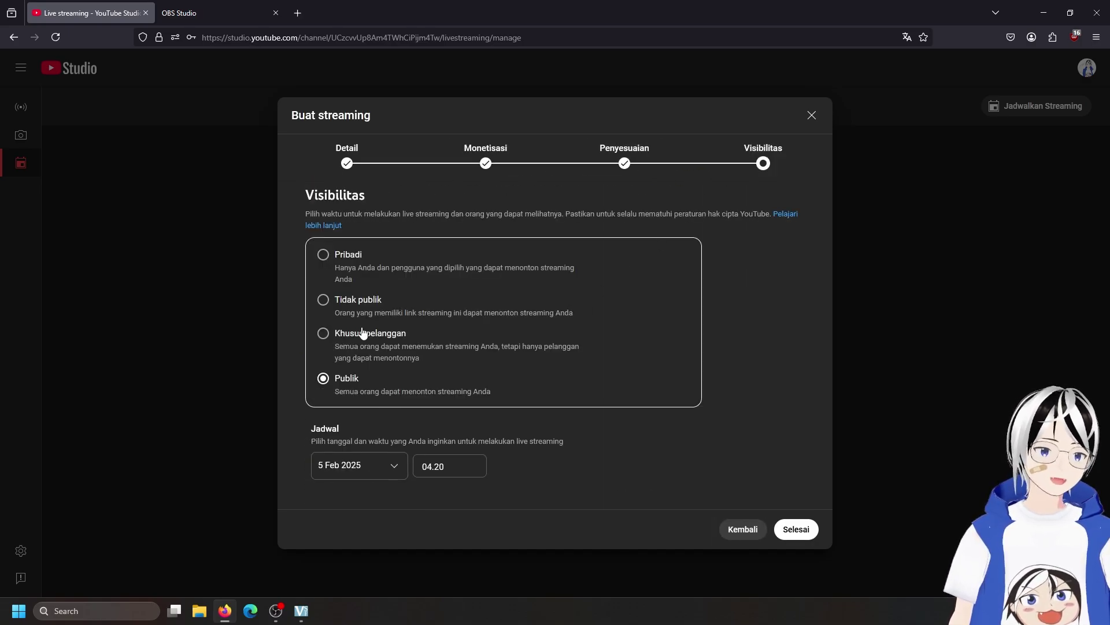
{"action": "left_click", "coordinate": [332, 260]}
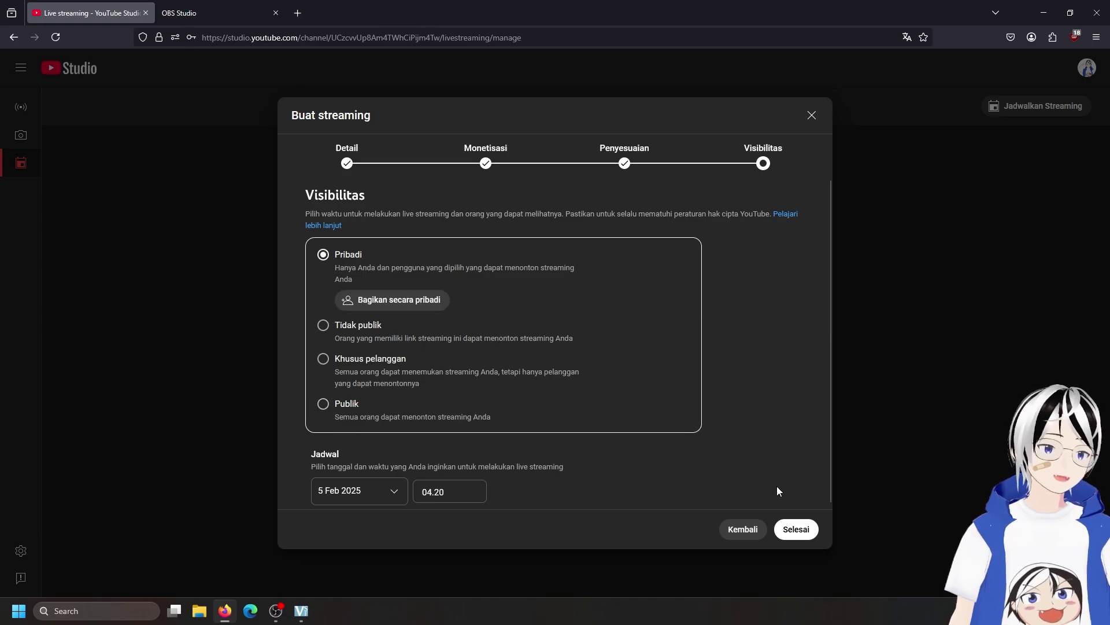
{"action": "left_click", "coordinate": [806, 534]}
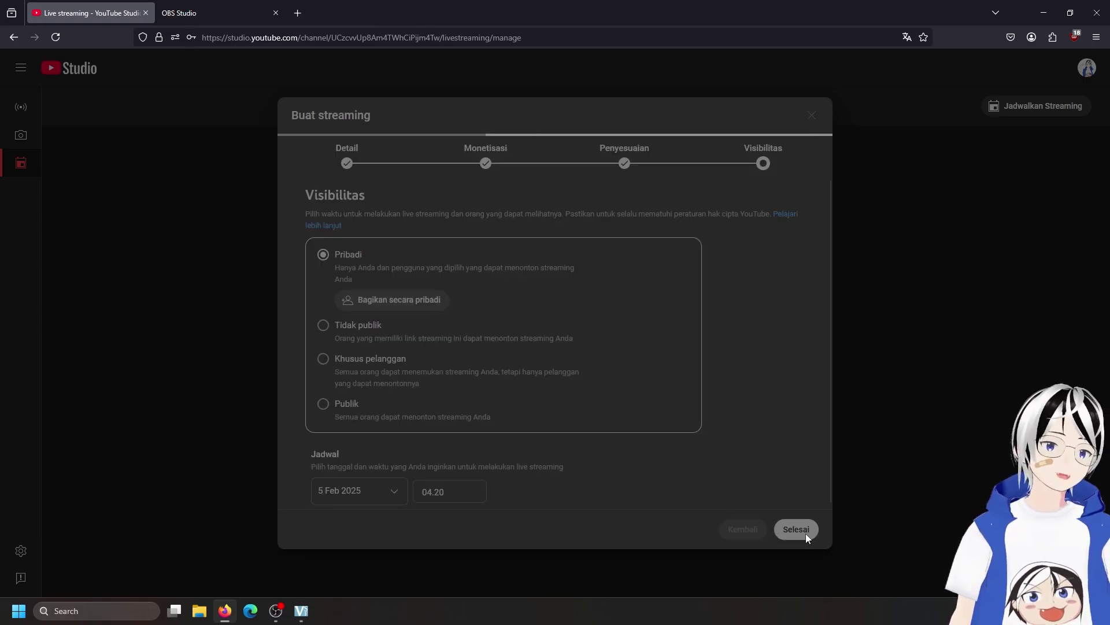
- Switch back to OBS and display the existing YouTube broadcasts in the broadcast setup
{"action": "key", "text": "alt+Tab"}
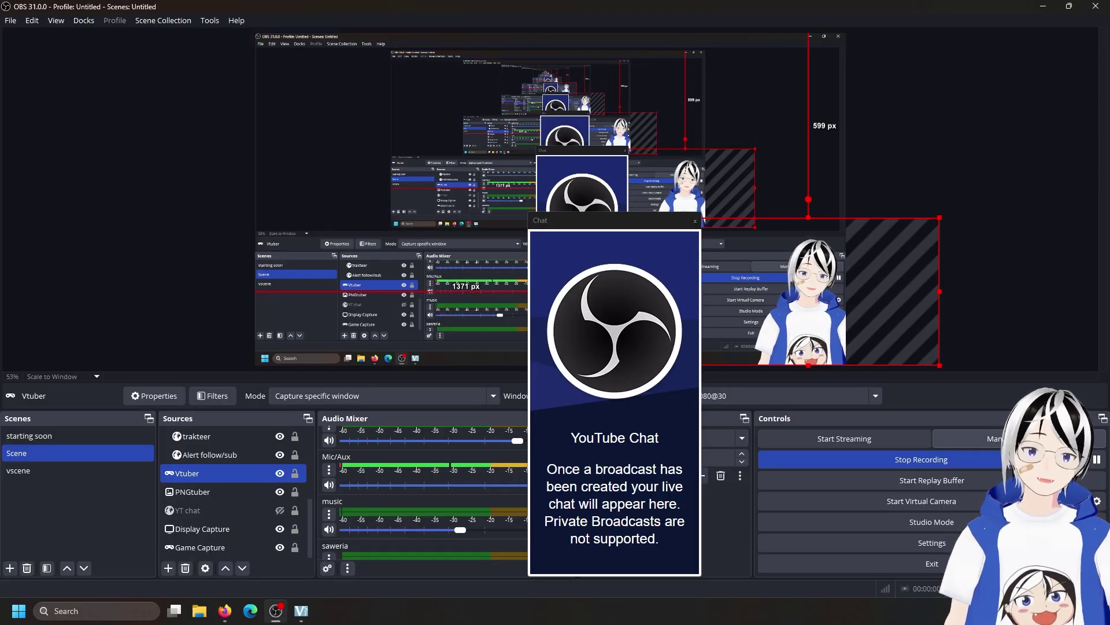
{"action": "left_click", "coordinate": [996, 438]}
{"action": "left_click", "coordinate": [487, 109]}
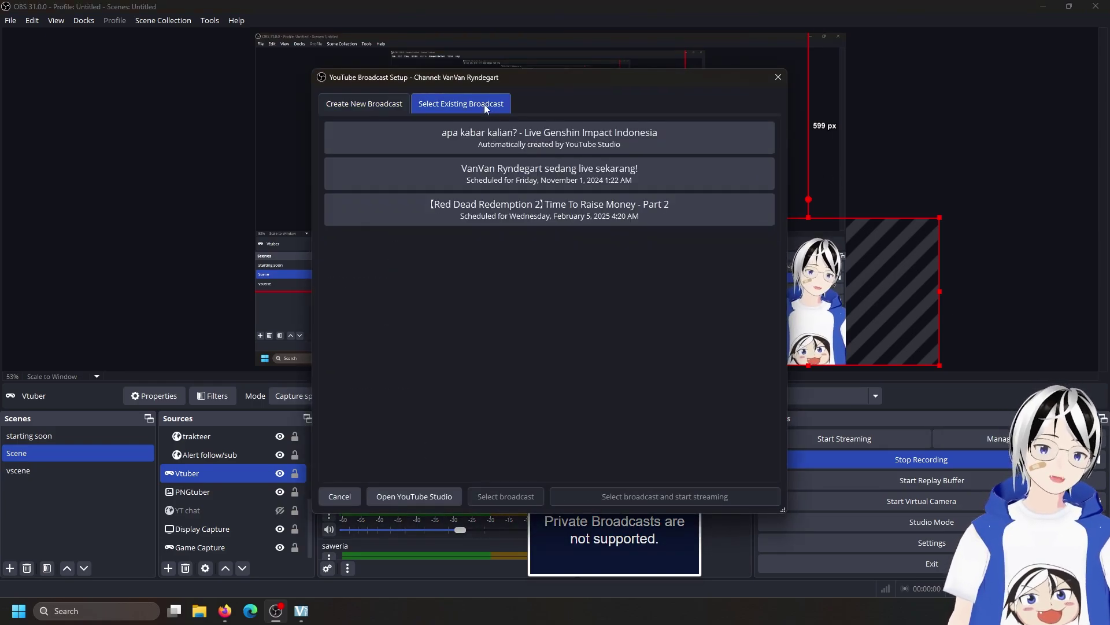
- Select the existing broadcast 【Red Dead Redemption 2】Time To Raise Money - Part 2 as the one for streaming
{"action": "left_click", "coordinate": [626, 217]}
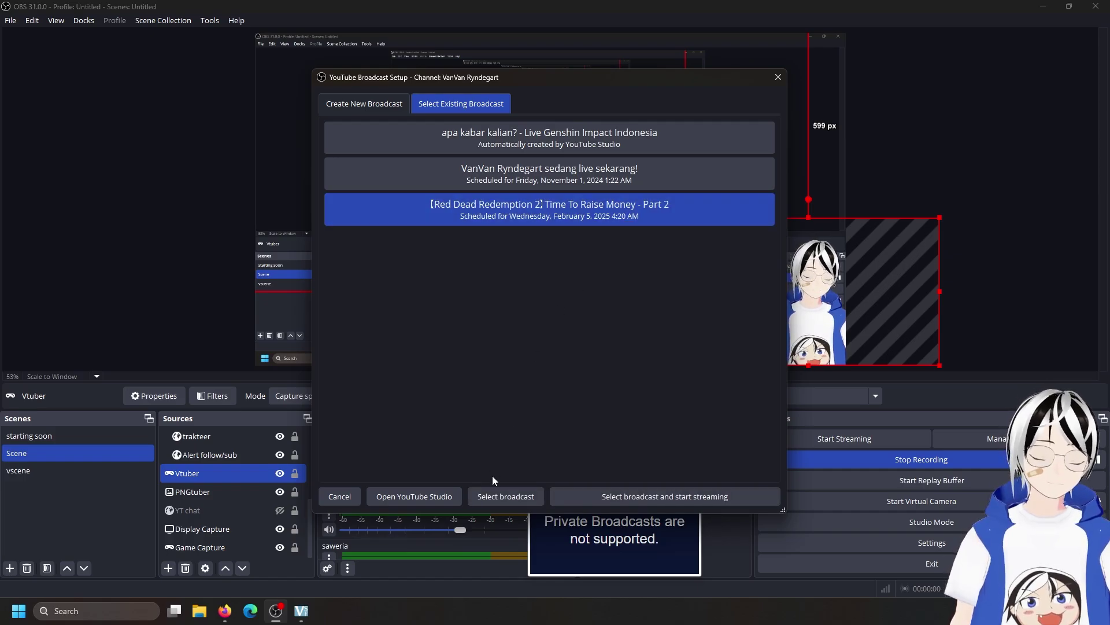
{"action": "left_click", "coordinate": [505, 495]}
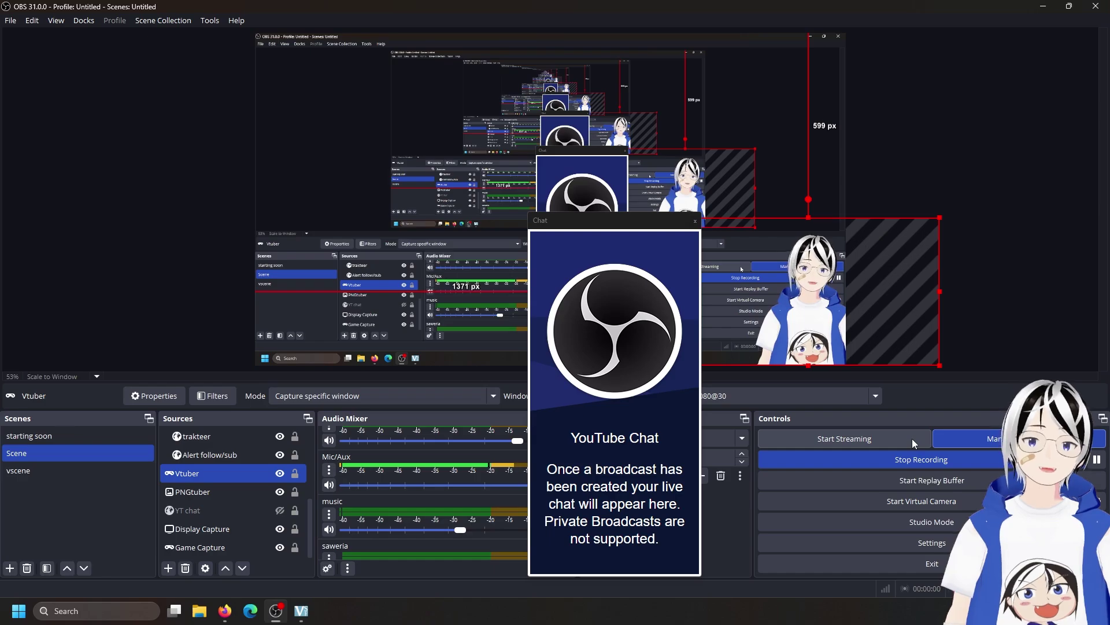
- Switch to YouTube Studio in Firefox, pop out the scheduled stream's live chat, and select the chat window's URL
{"action": "key", "text": "alt+Tab"}
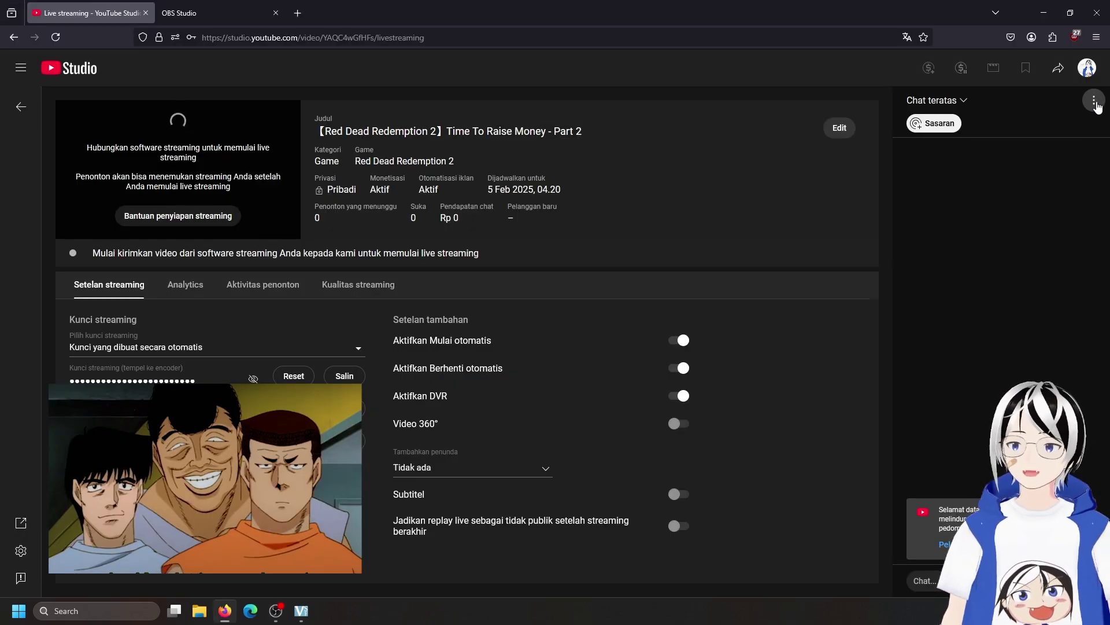
{"action": "left_click", "coordinate": [1094, 102]}
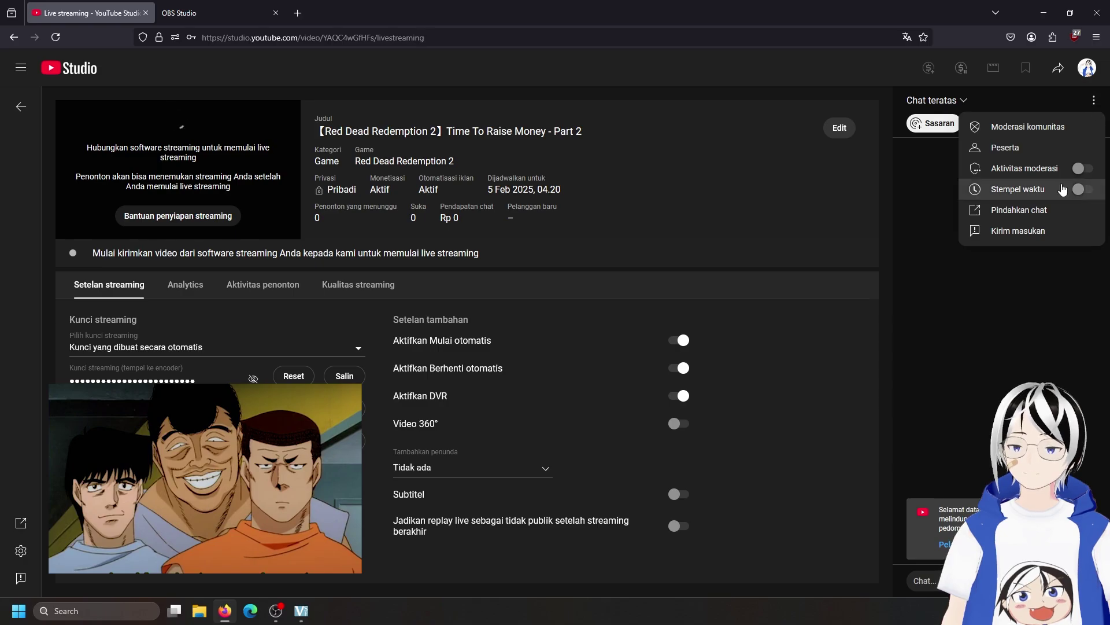
{"action": "left_click", "coordinate": [1060, 214]}
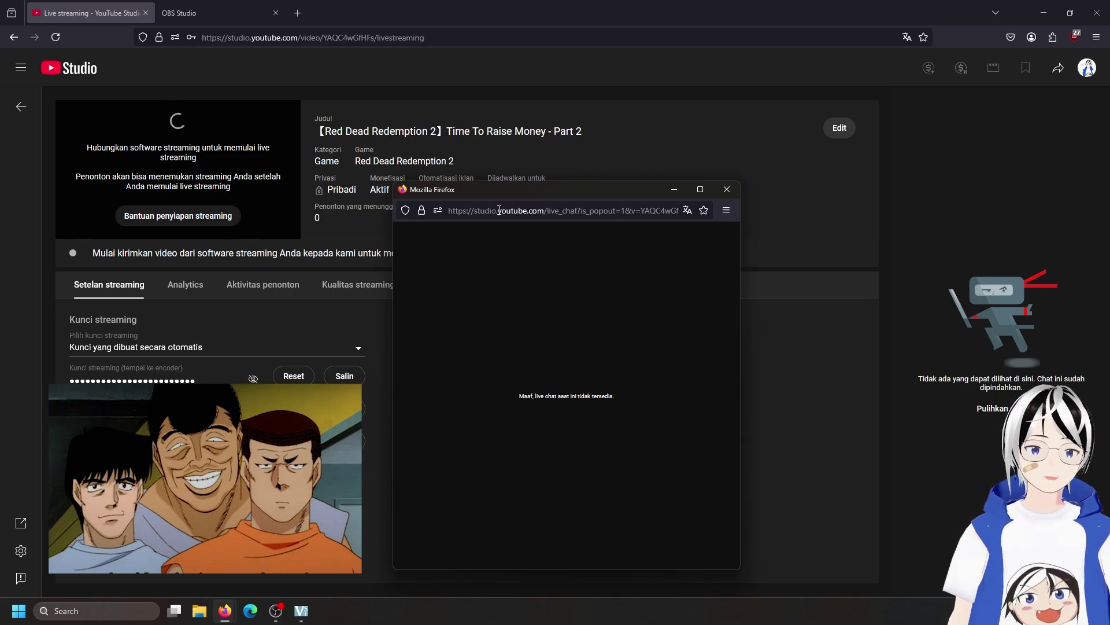
{"action": "left_click", "coordinate": [581, 210]}
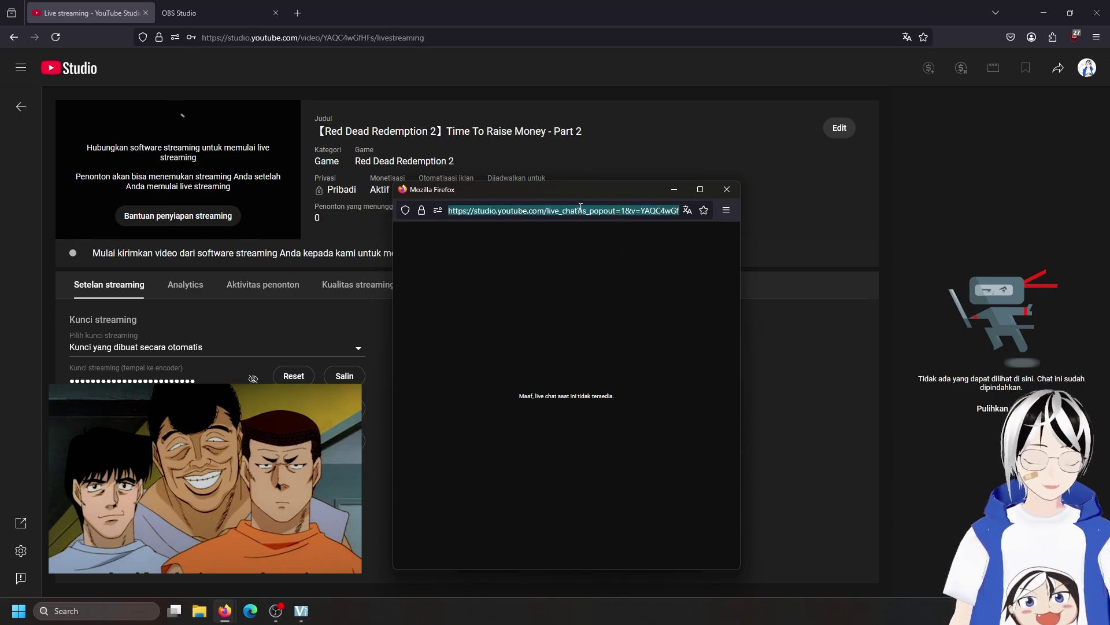
- Switch back to OBS, examine the URL and custom CSS of the YT chat source, and close its properties
{"action": "key", "text": "alt+Tab"}
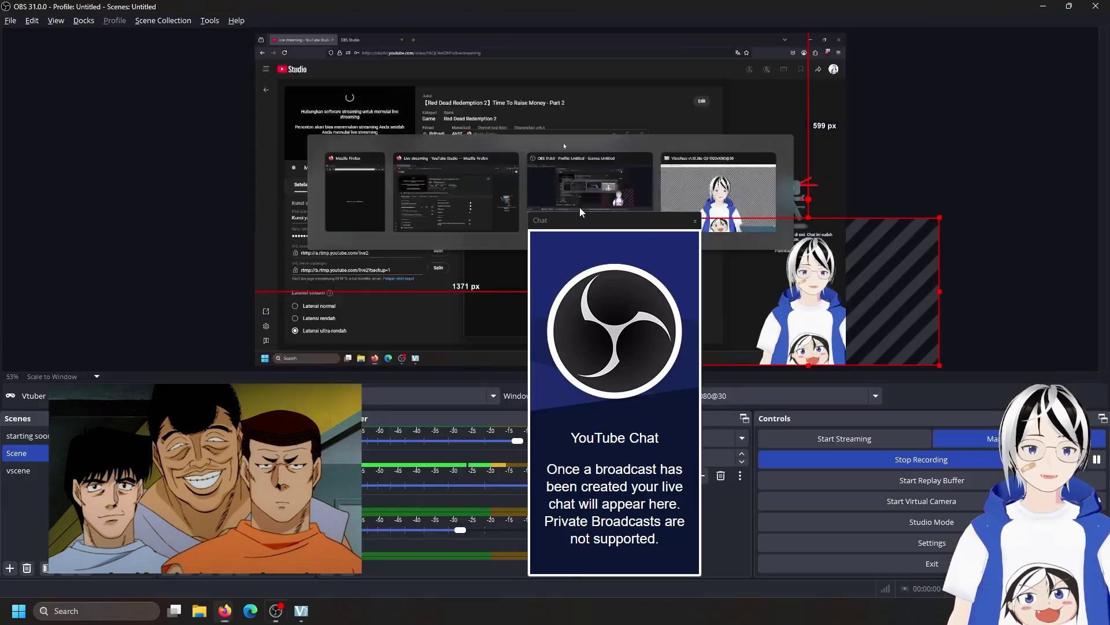
{"action": "left_click", "coordinate": [226, 506]}
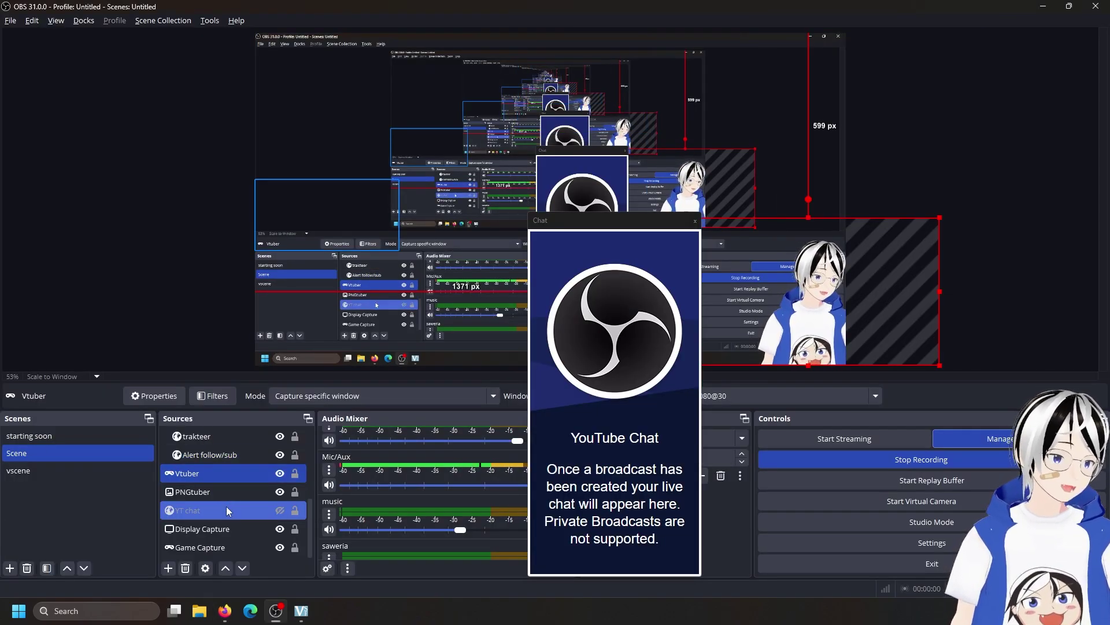
{"action": "double_click", "coordinate": [227, 509]}
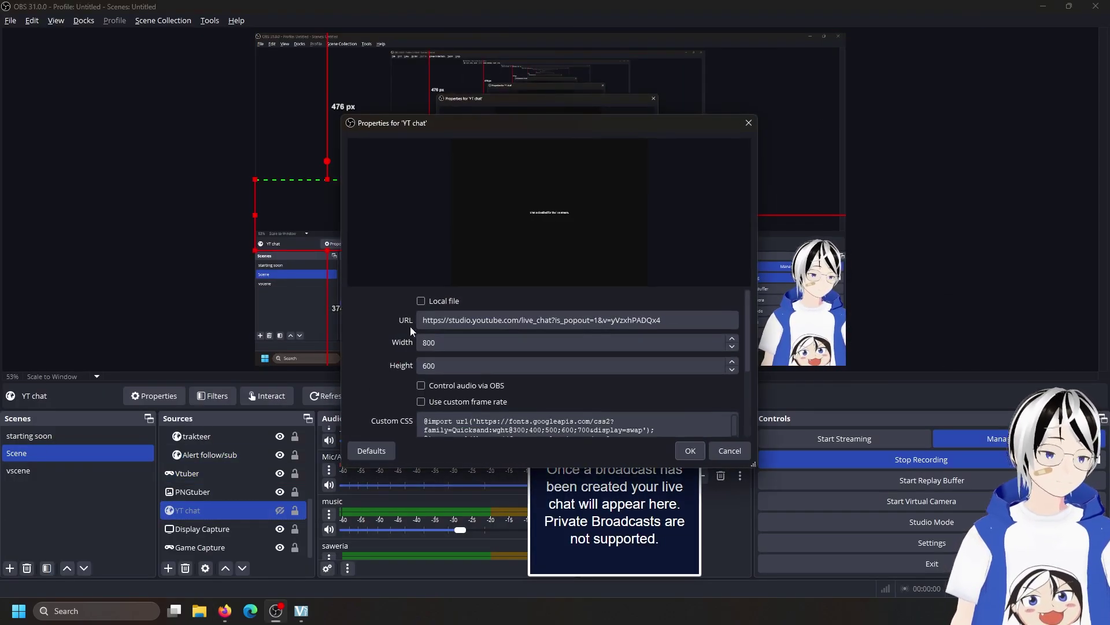
{"action": "triple_click", "coordinate": [512, 320]}
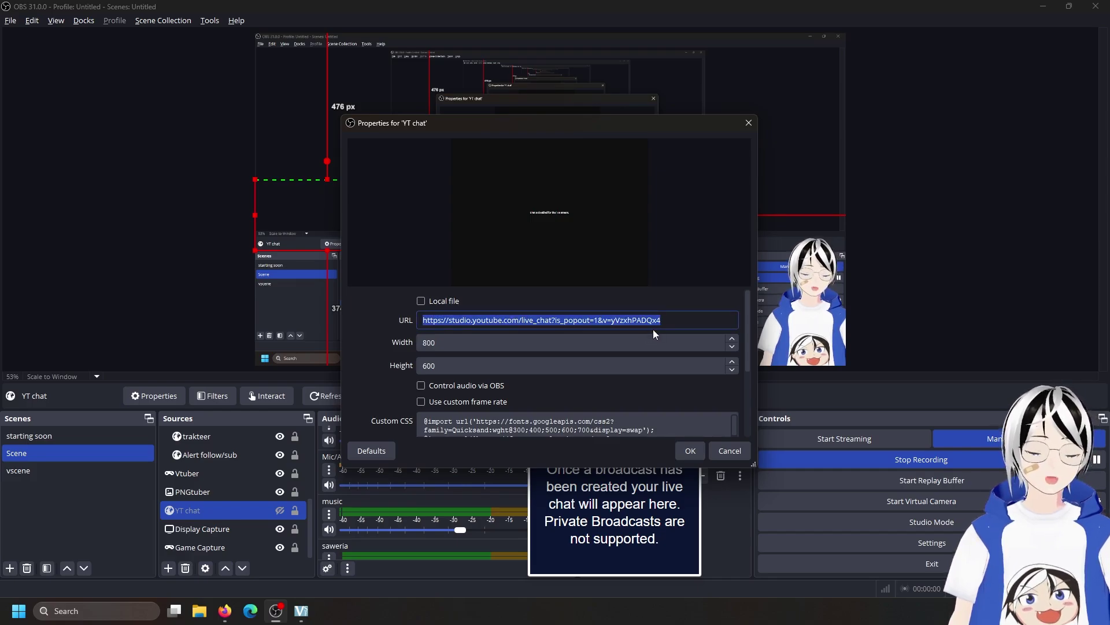
{"action": "scroll", "coordinate": [642, 380], "scroll_direction": "down", "scroll_amount": 2}
{"action": "scroll", "coordinate": [553, 398], "scroll_direction": "down", "scroll_amount": 6}
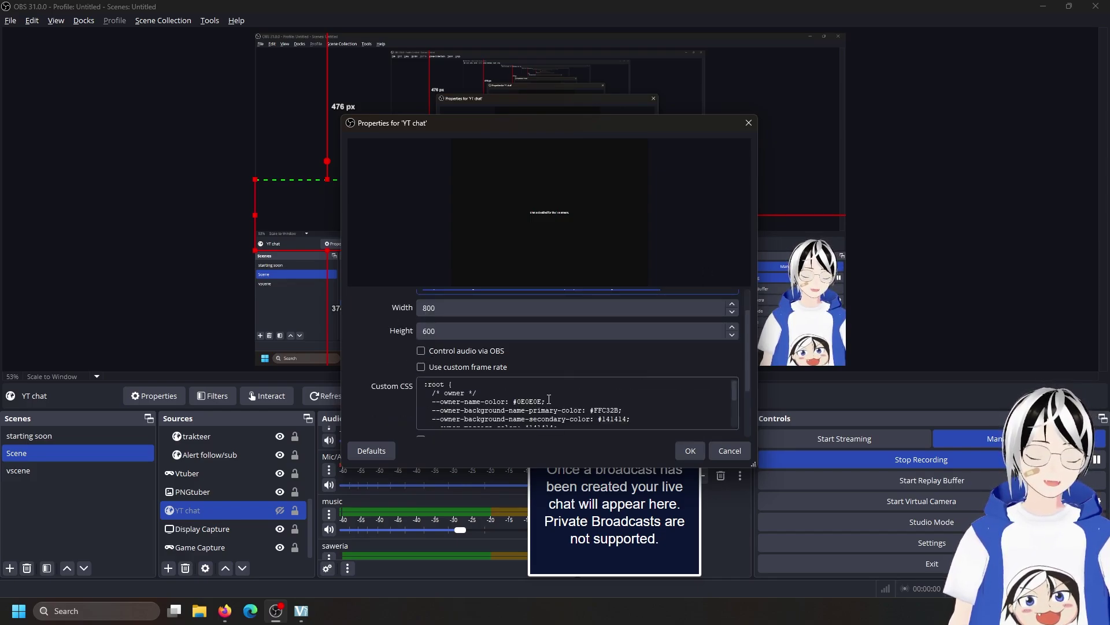
{"action": "scroll", "coordinate": [553, 398], "scroll_direction": "down", "scroll_amount": 10}
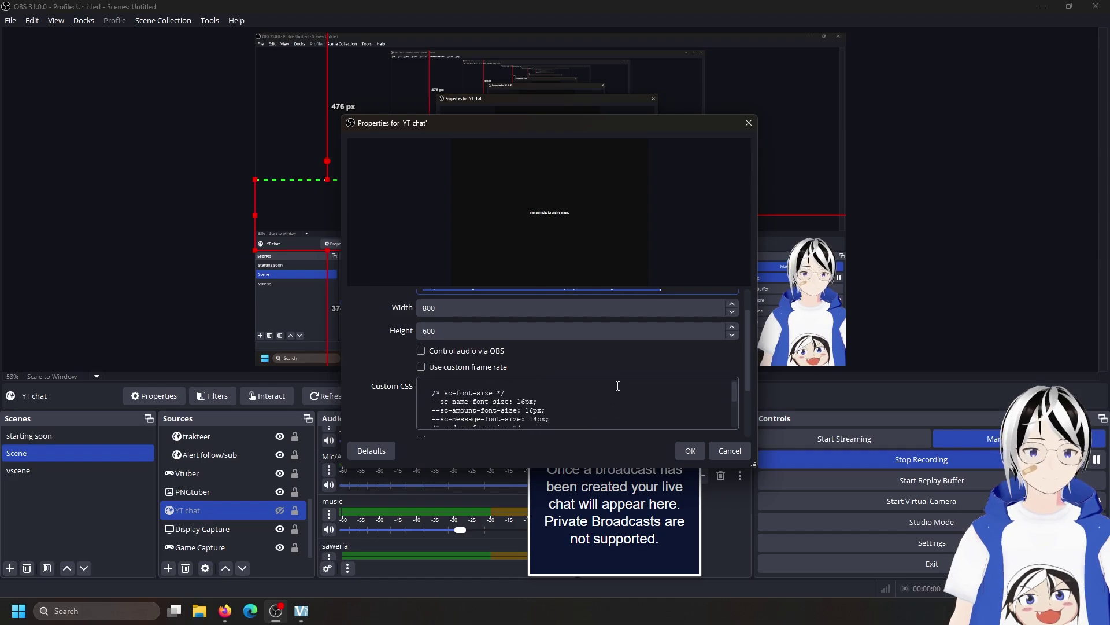
{"action": "scroll", "coordinate": [648, 384], "scroll_direction": "down", "scroll_amount": 5}
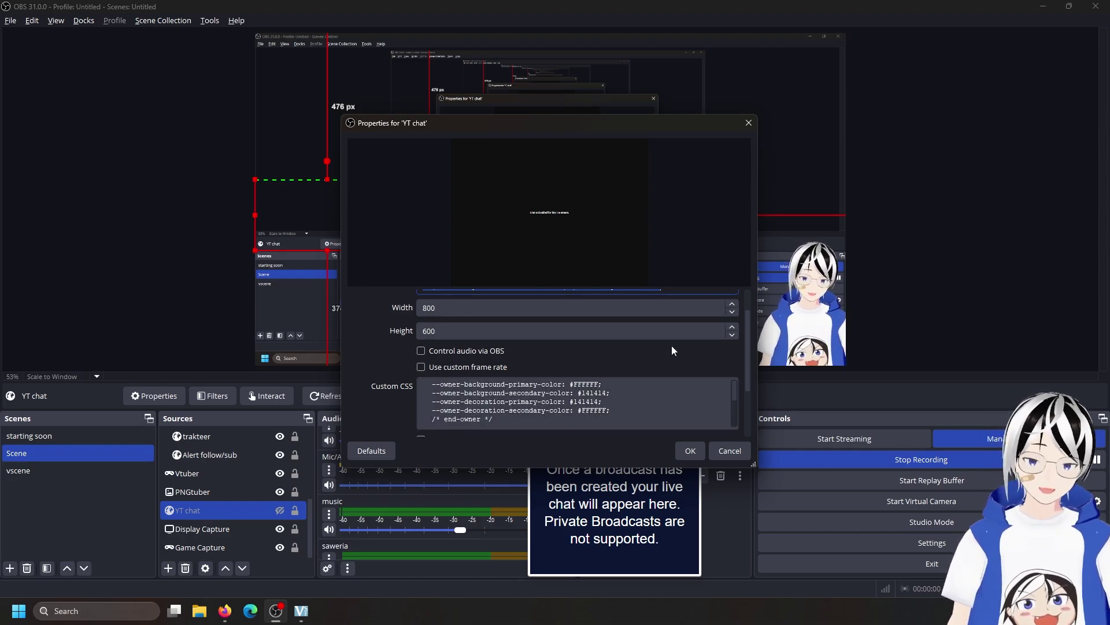
{"action": "left_click", "coordinate": [748, 123]}
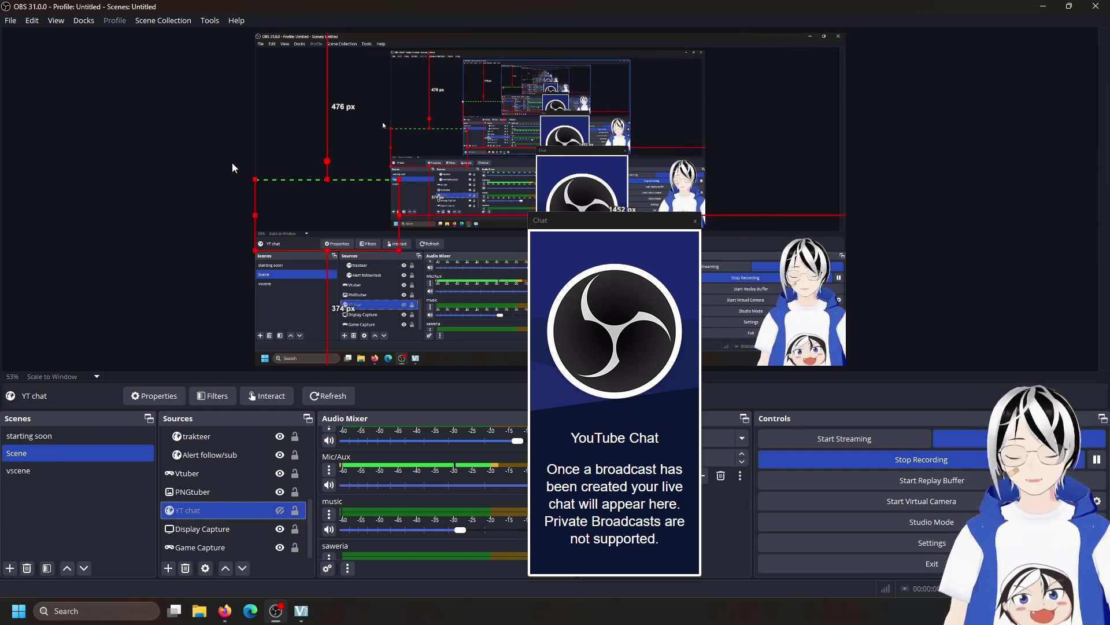
- Set the stream service to Custom... in the OBS stream settings
{"action": "left_click", "coordinate": [5, 21]}
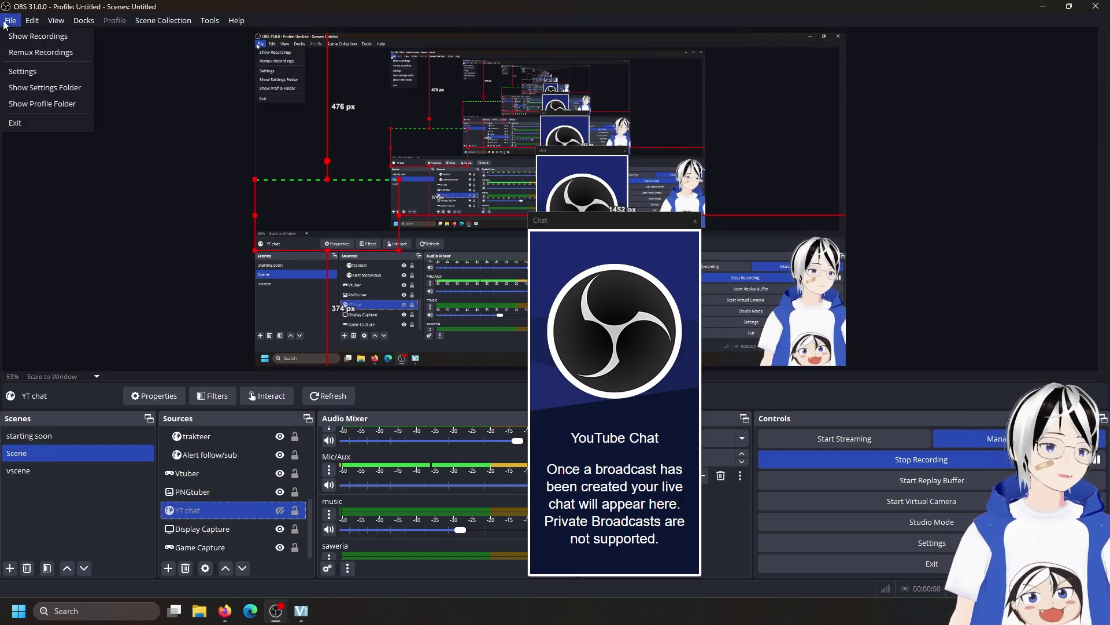
{"action": "left_click", "coordinate": [35, 73]}
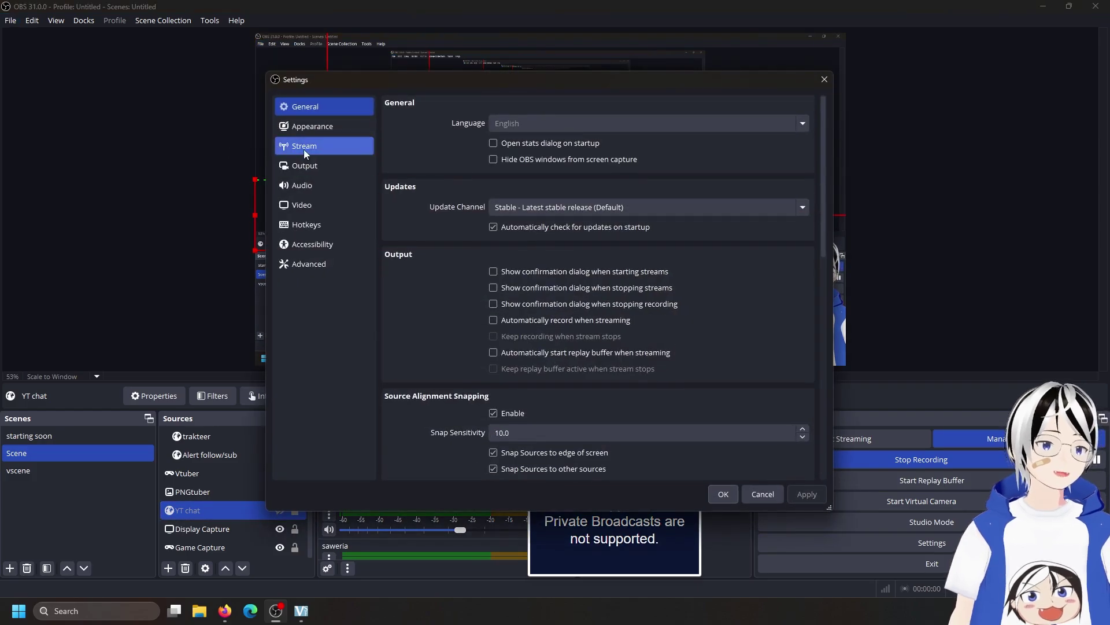
{"action": "left_click", "coordinate": [324, 160]}
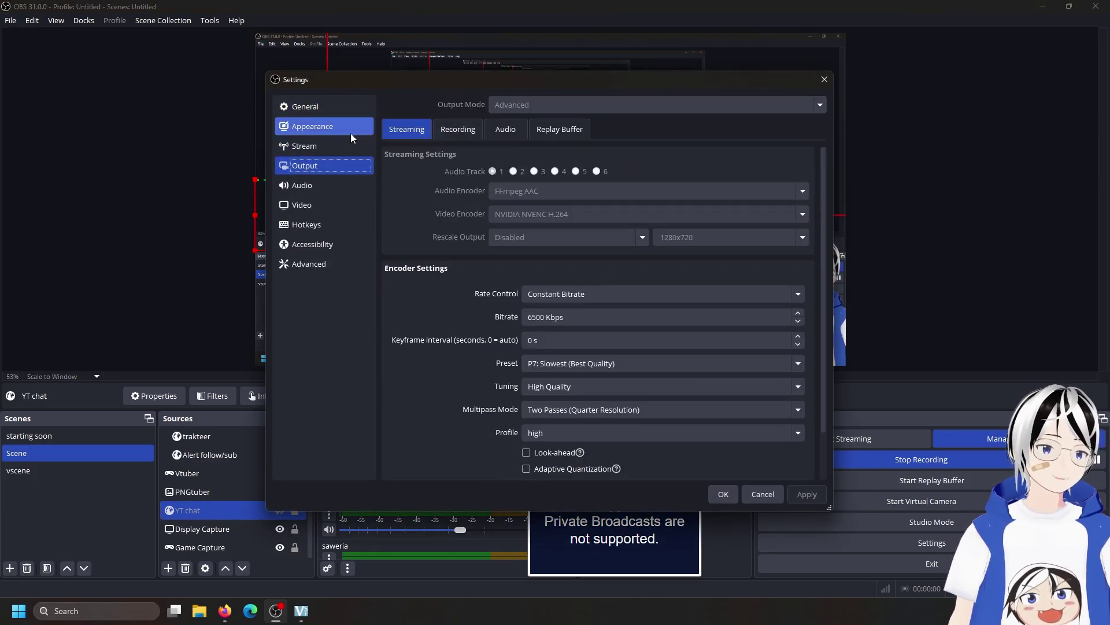
{"action": "left_click", "coordinate": [347, 146]}
{"action": "left_click", "coordinate": [578, 105]}
{"action": "left_click", "coordinate": [588, 117]}
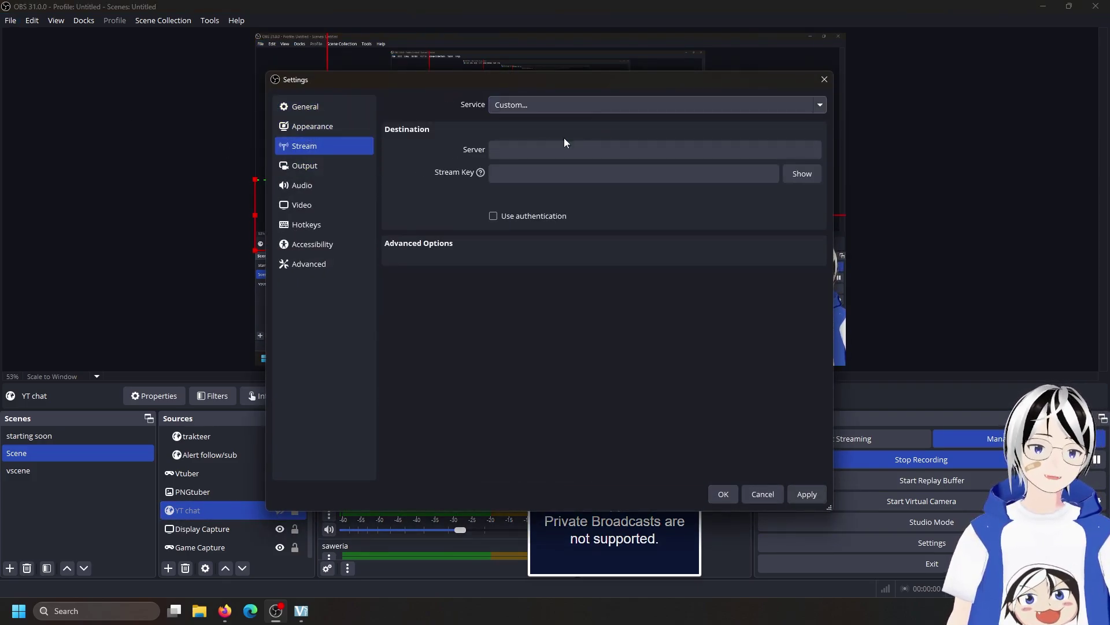
- Look up where Bstation's Creator Center in Firefox provides the server address and stream key, and return to the OBS stream settings
{"action": "left_click", "coordinate": [523, 173]}
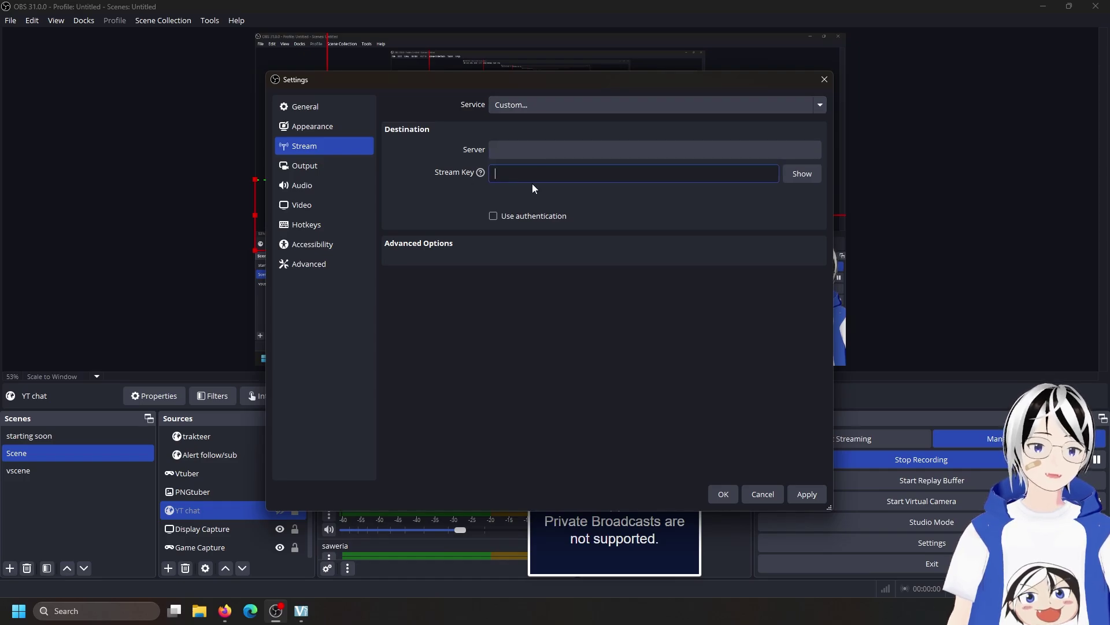
{"action": "key", "text": "alt+Tab"}
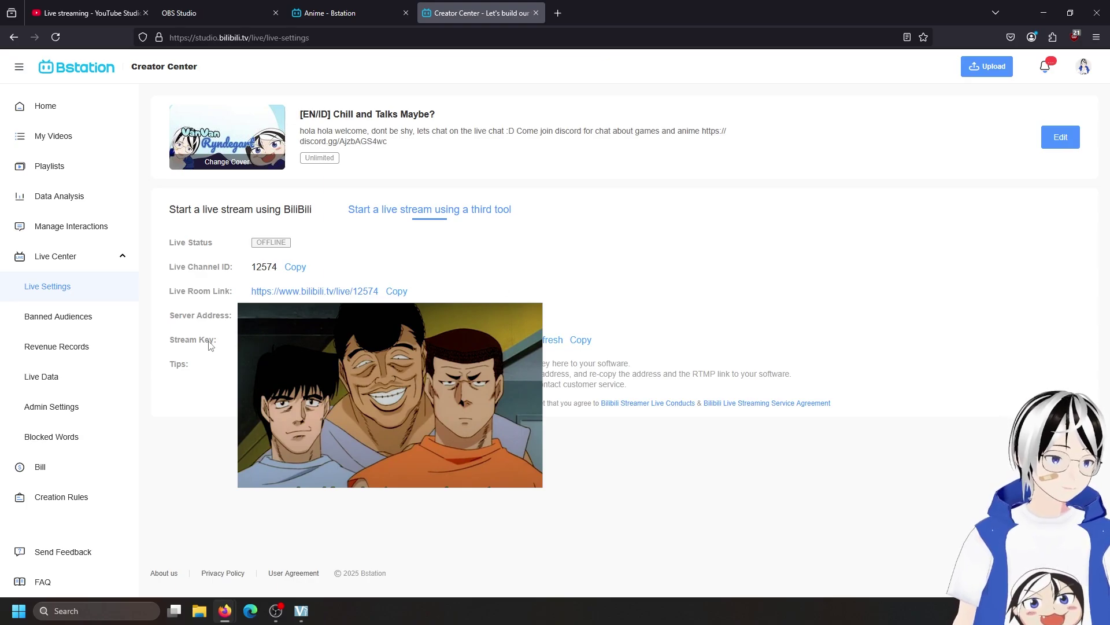
{"action": "key", "text": "alt+Tab"}
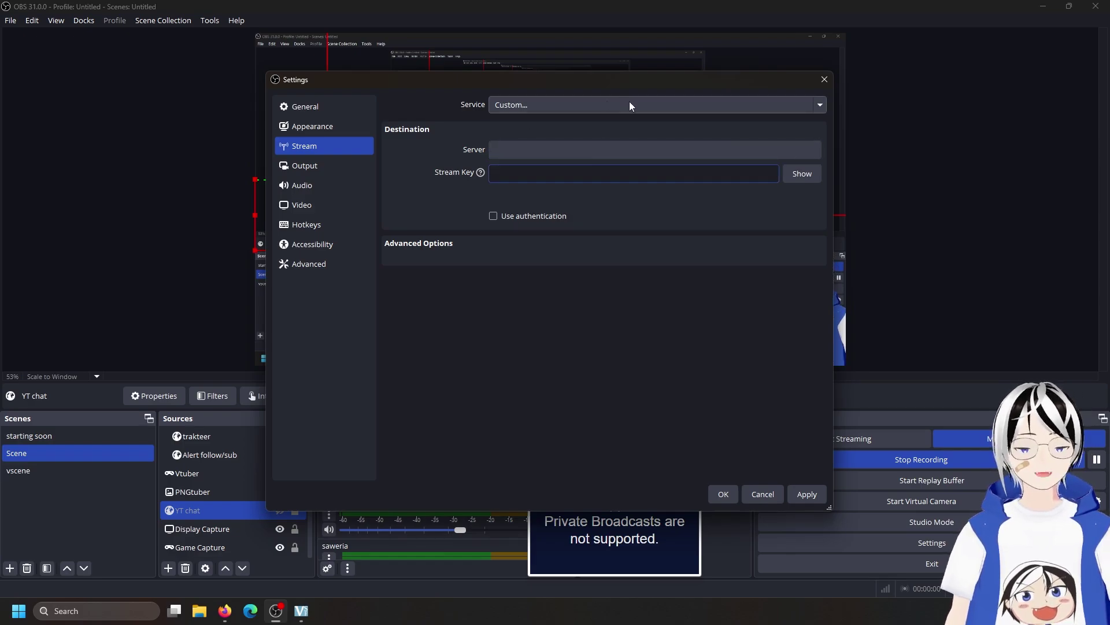
- Examine the audio, recording and streaming output settings, comparing the recording settings with the streaming ones
{"action": "left_click", "coordinate": [306, 166]}
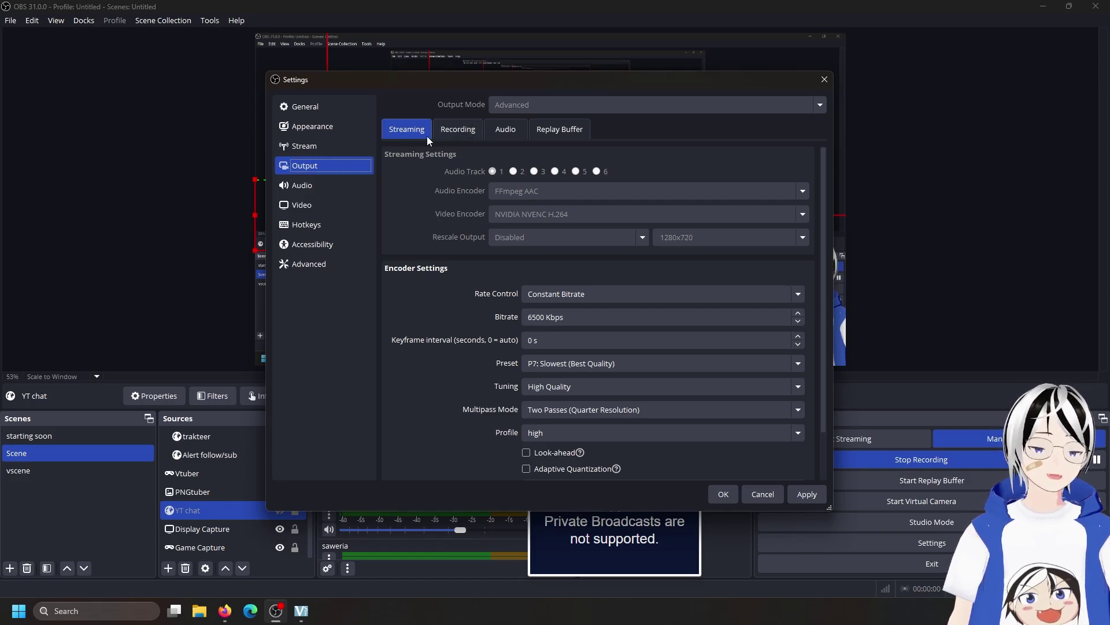
{"action": "left_click", "coordinate": [531, 128]}
{"action": "left_click", "coordinate": [514, 131]}
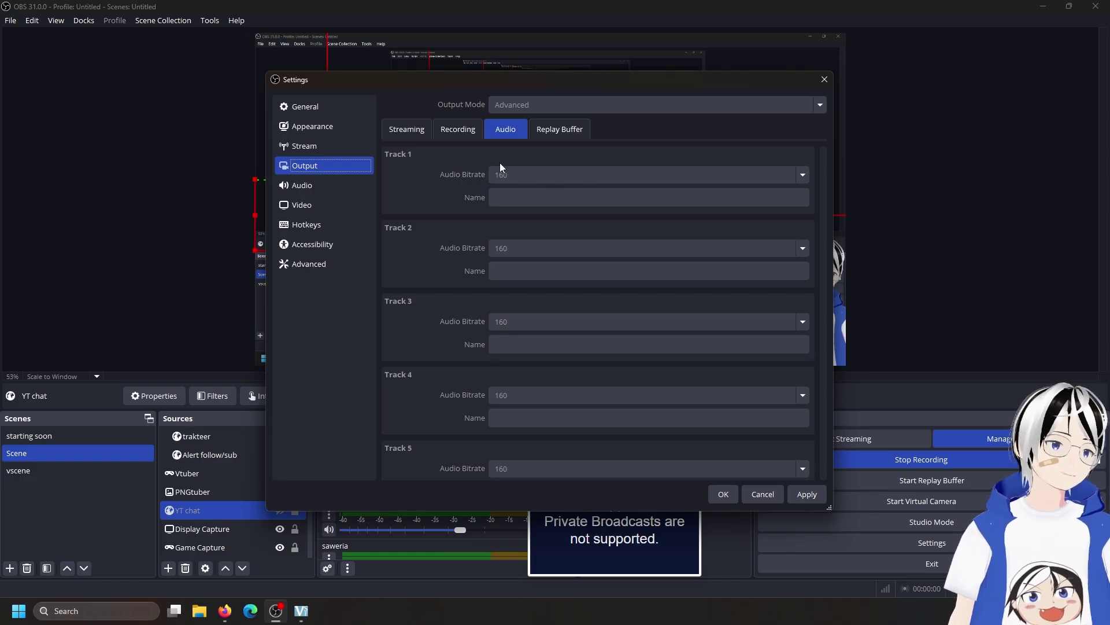
{"action": "left_click", "coordinate": [472, 131]}
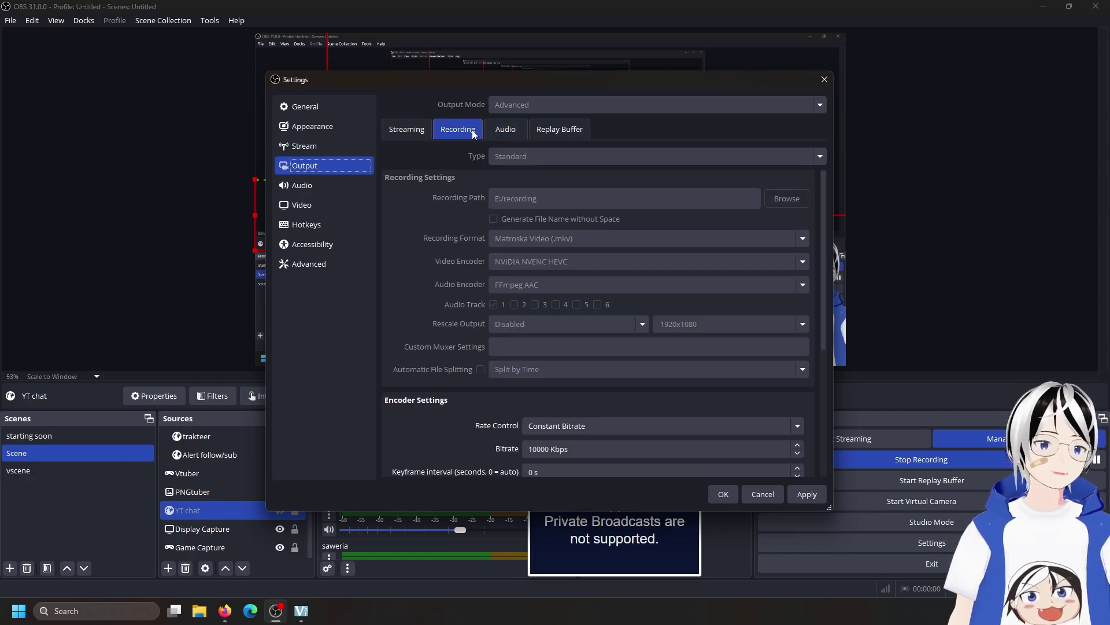
{"action": "left_click", "coordinate": [413, 132]}
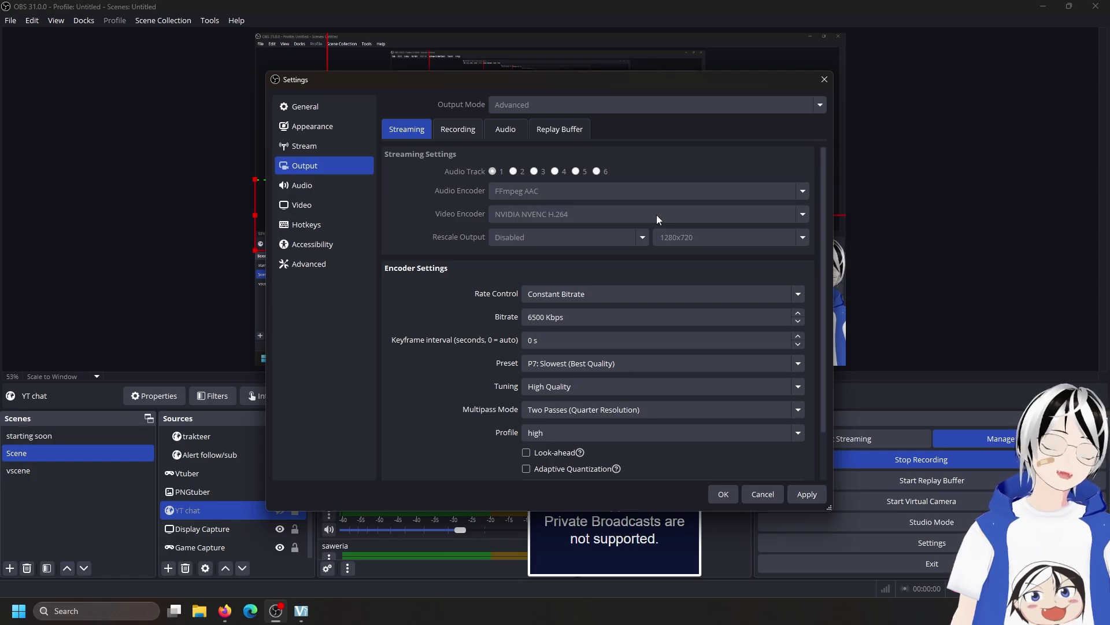
{"action": "left_click", "coordinate": [454, 134]}
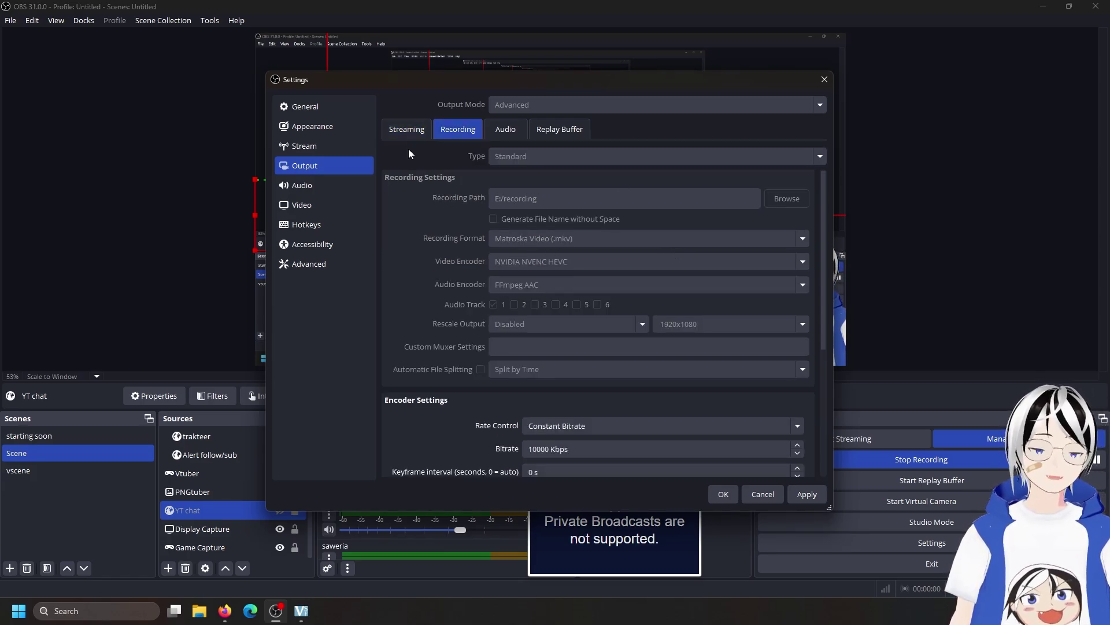
{"action": "left_click", "coordinate": [406, 130]}
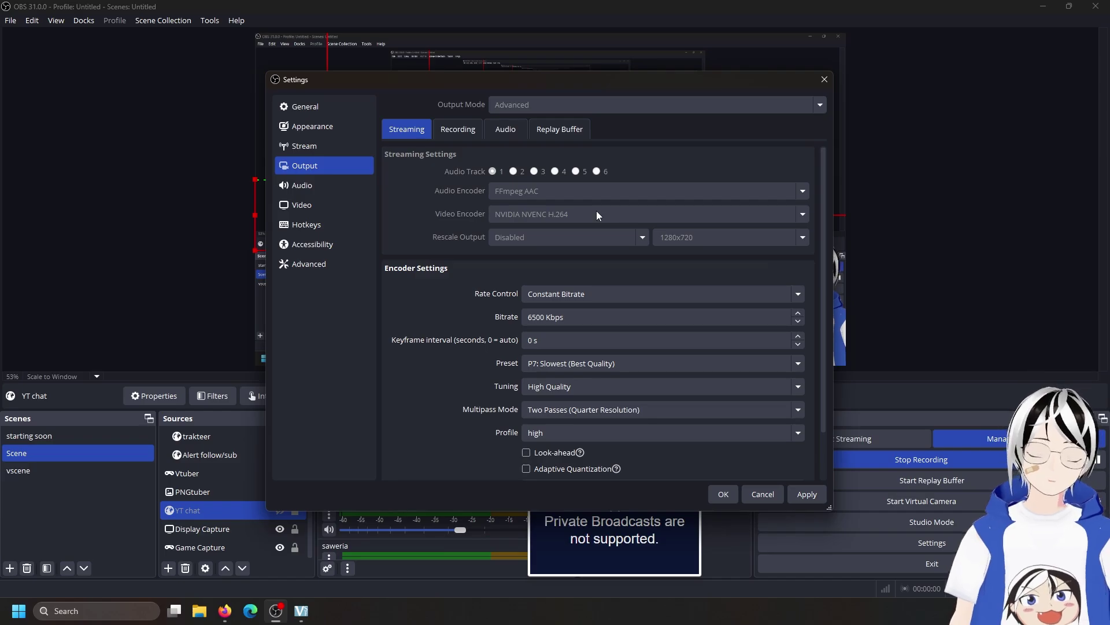
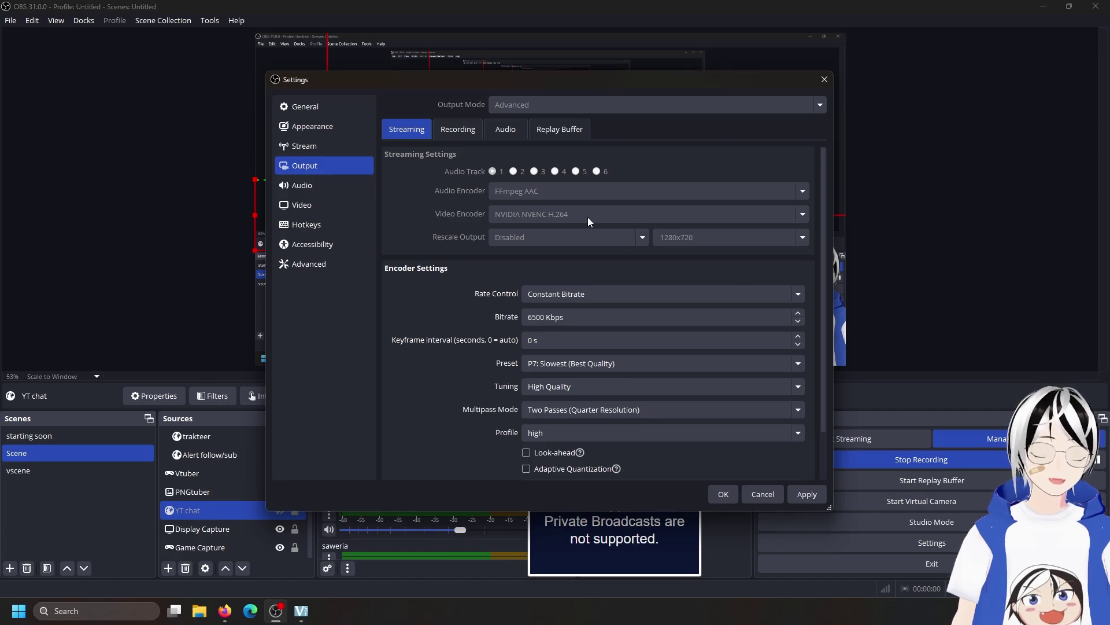
- Examine the rate control options of the streaming encoder, keeping the settings window open and moving it higher on the screen
{"action": "scroll", "coordinate": [490, 256], "scroll_direction": "down", "scroll_amount": 1}
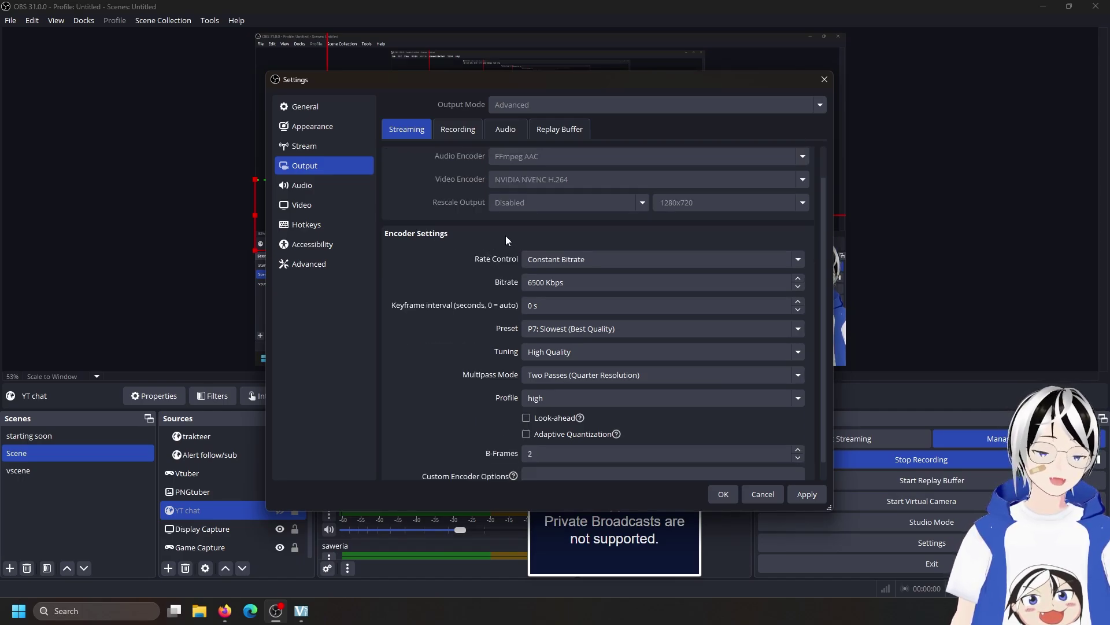
{"action": "left_click", "coordinate": [565, 262]}
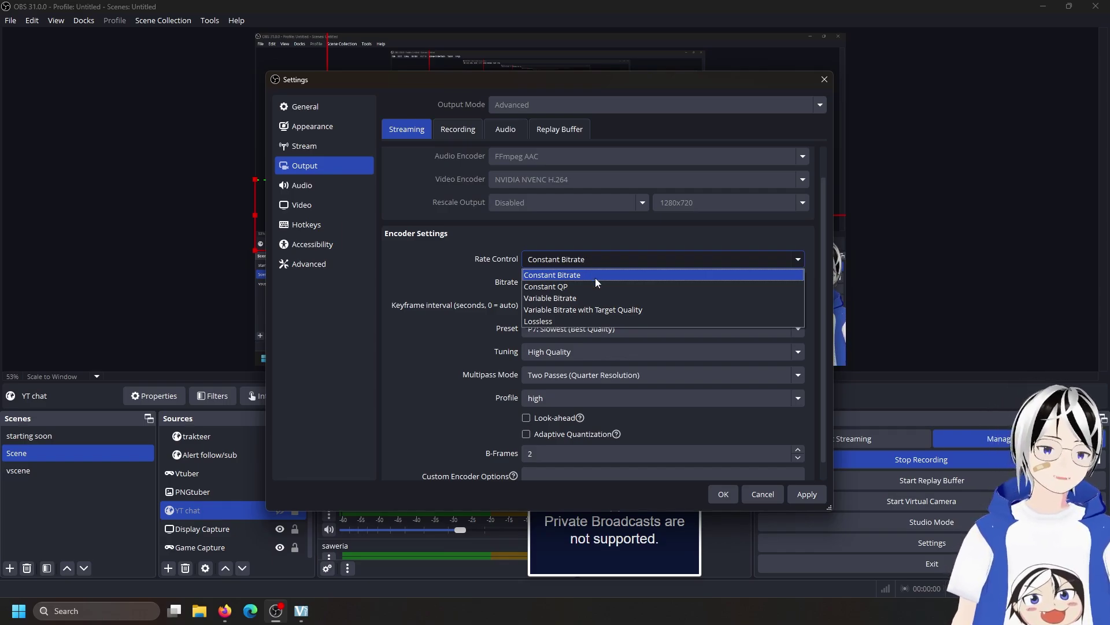
{"action": "left_click", "coordinate": [615, 245]}
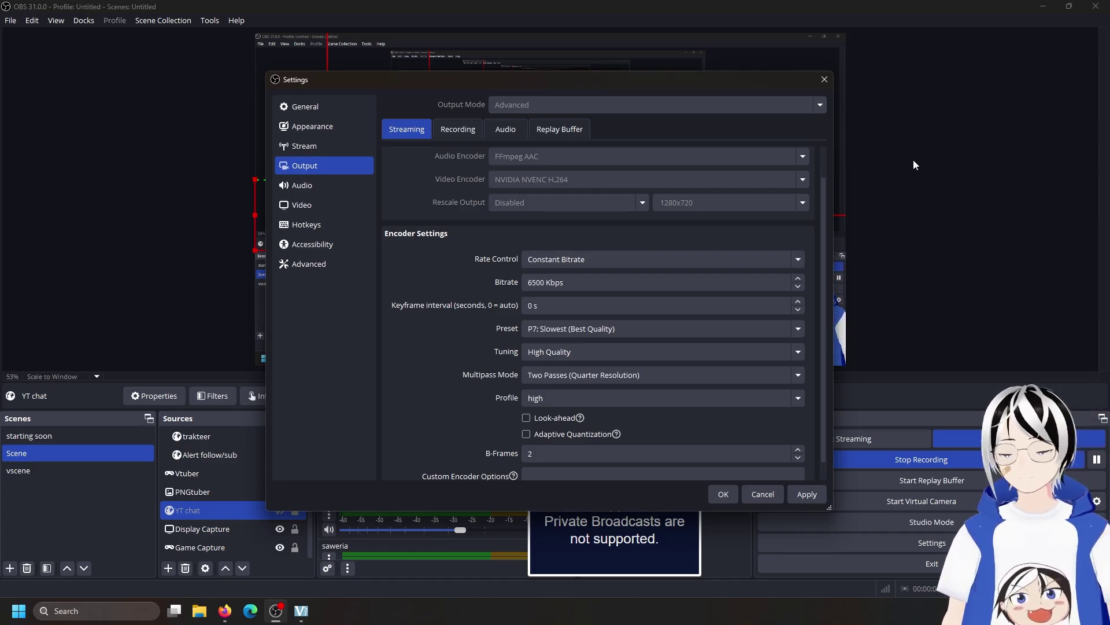
{"action": "left_click", "coordinate": [824, 80]}
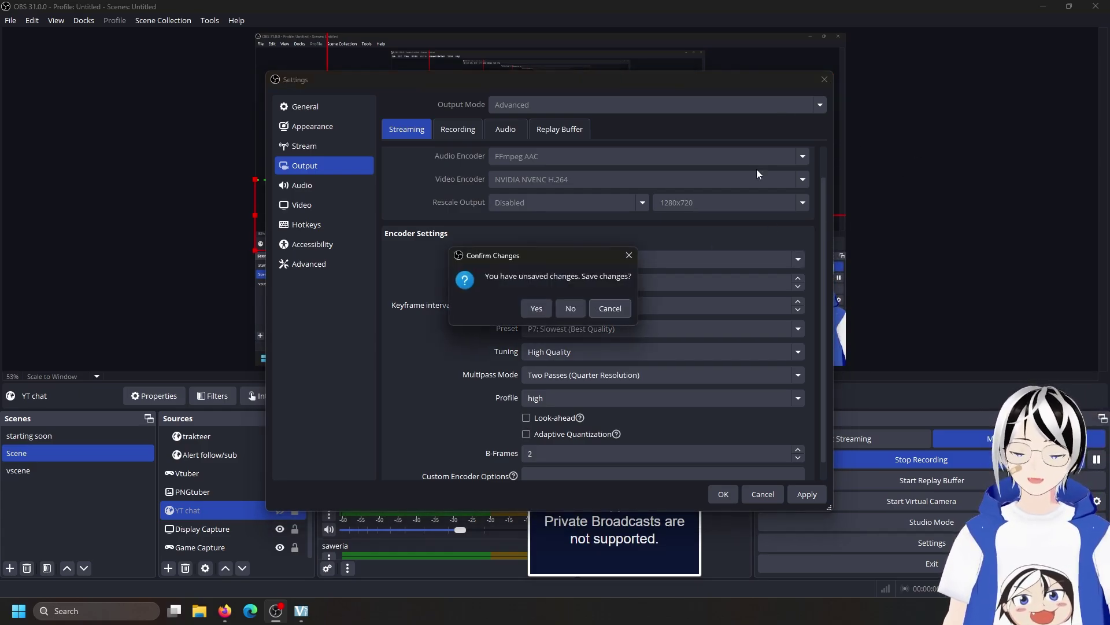
{"action": "left_click", "coordinate": [613, 310]}
{"action": "left_click_drag", "start_coordinate": [744, 88], "coordinate": [731, 40]}
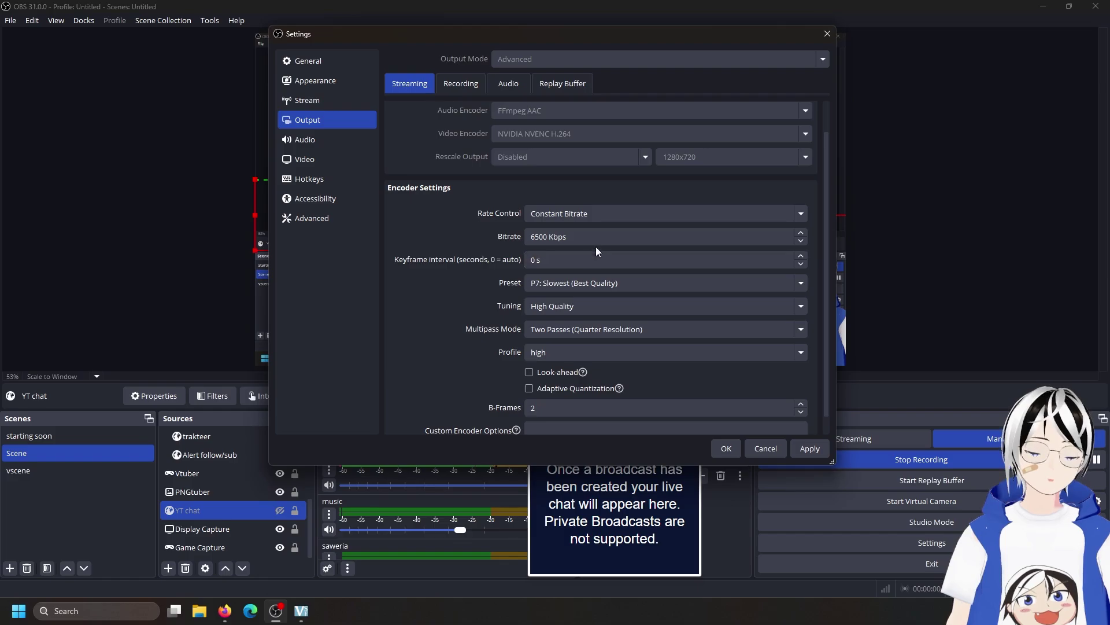
{"action": "left_click", "coordinate": [609, 219]}
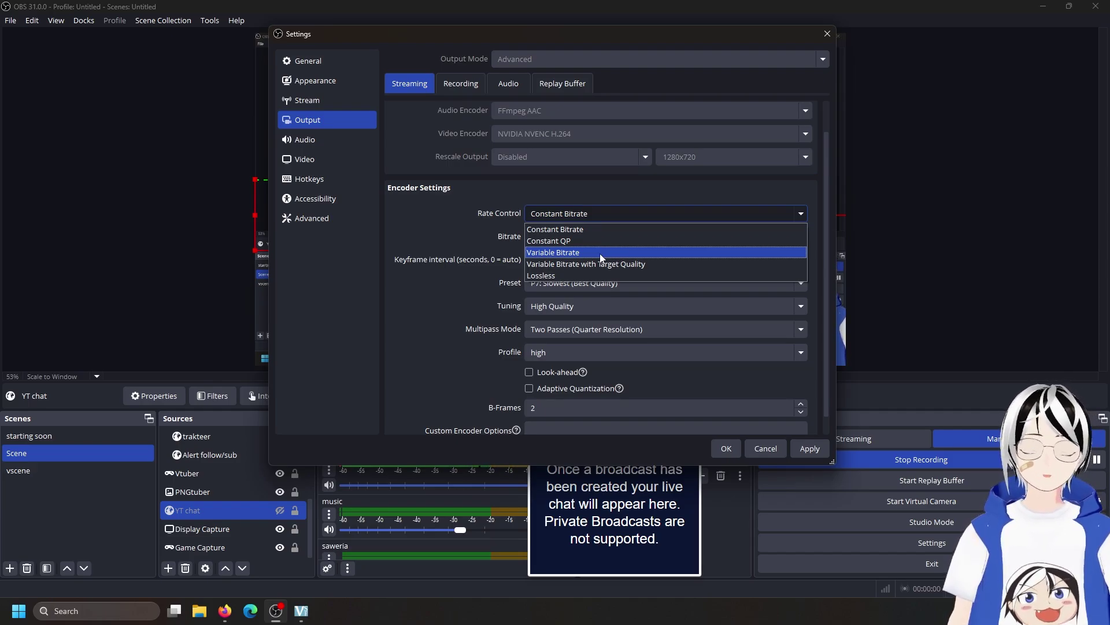
{"action": "left_click", "coordinate": [468, 227]}
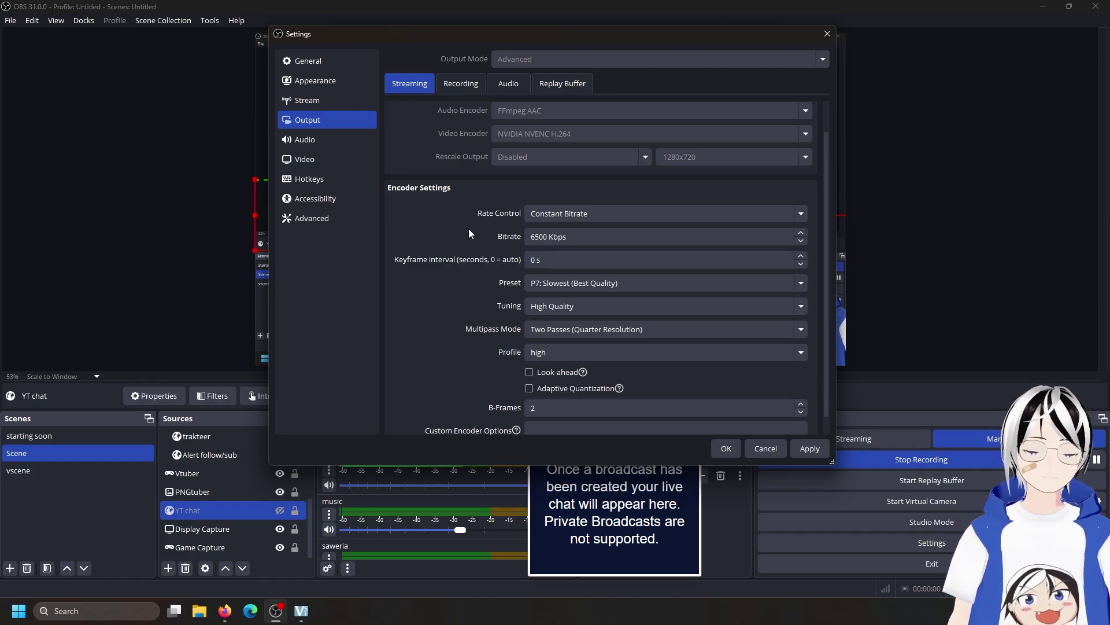
- Examine the rate control choices and the bitrate value in the streaming encoder settings
{"action": "left_click", "coordinate": [591, 209]}
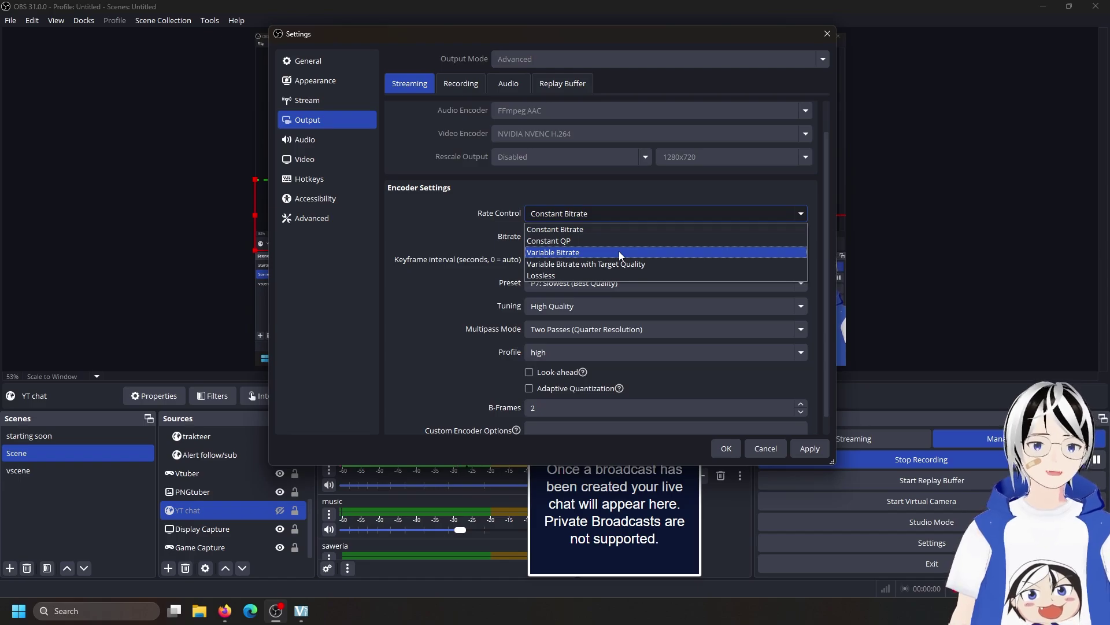
{"action": "left_click", "coordinate": [474, 219]}
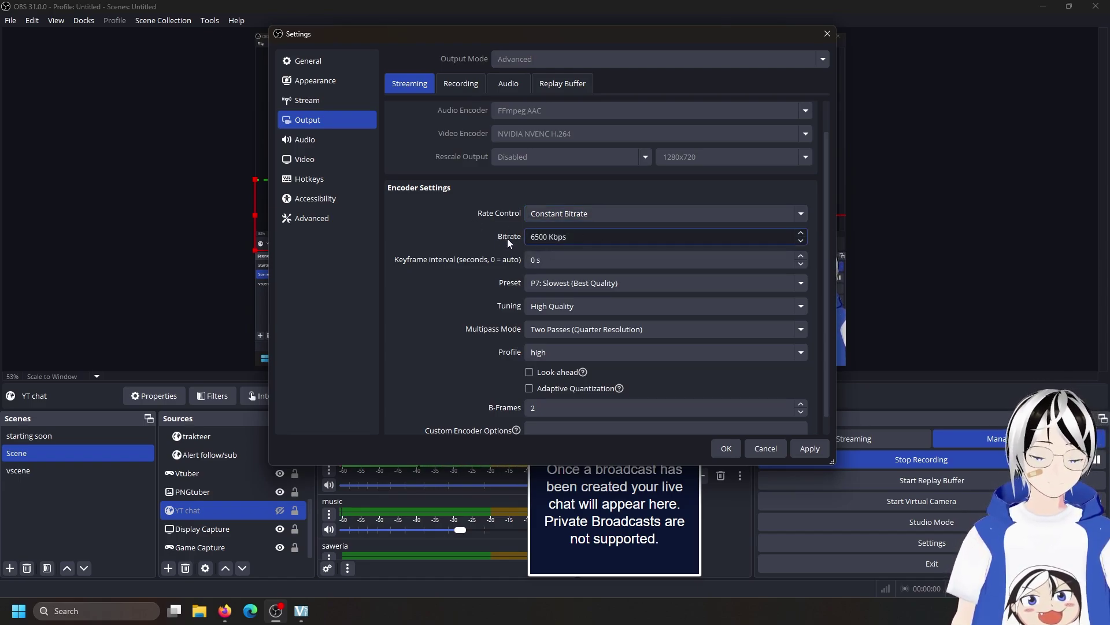
{"action": "left_click", "coordinate": [586, 240]}
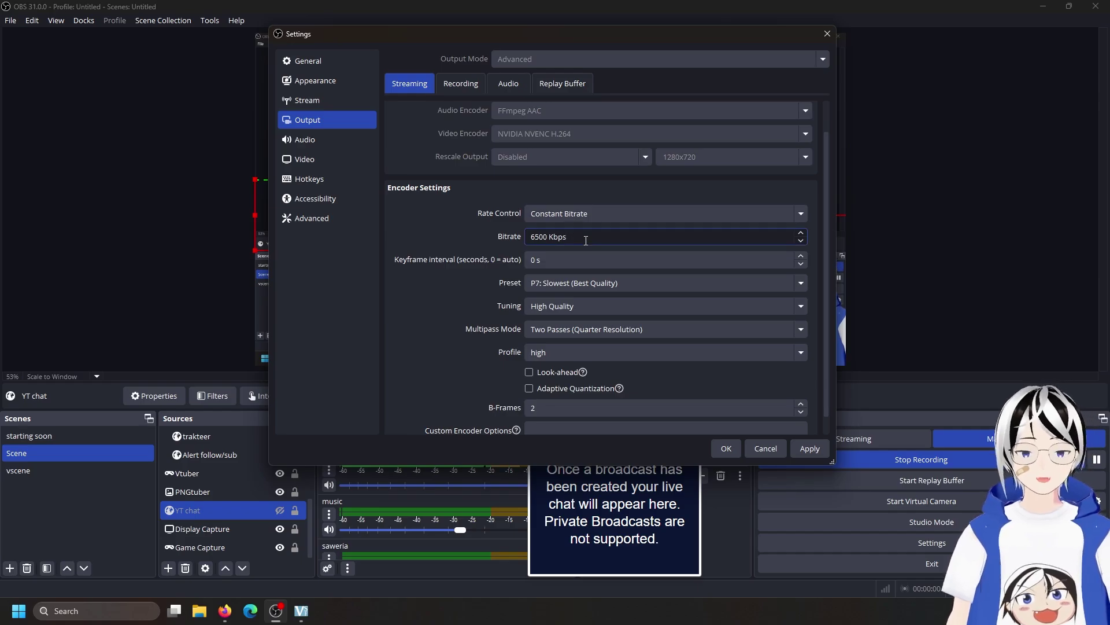
{"action": "double_click", "coordinate": [550, 236]}
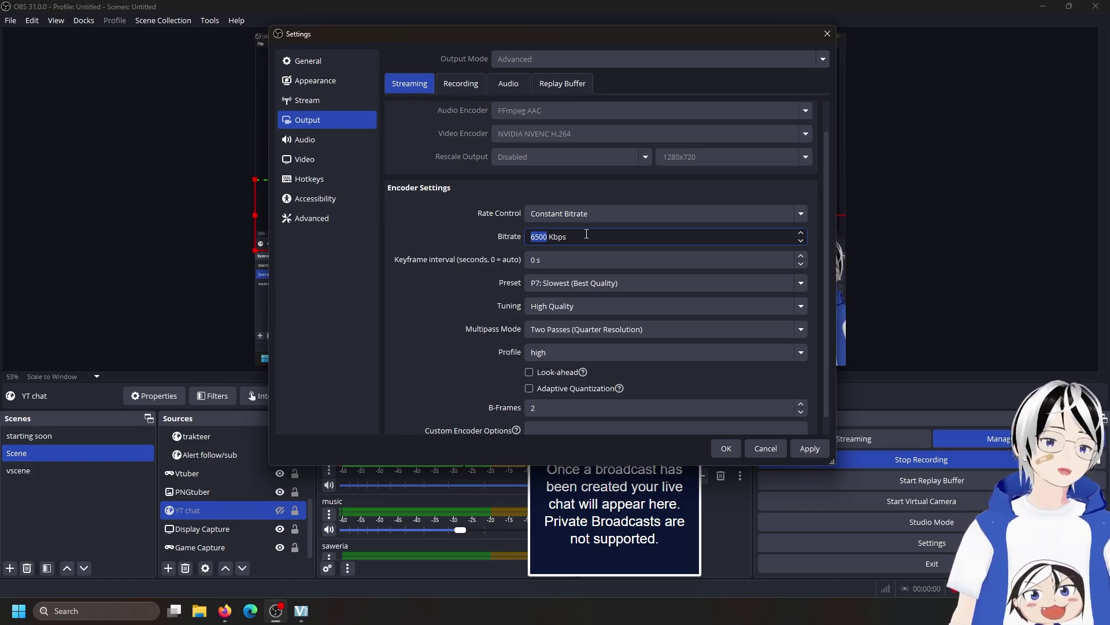
{"action": "left_click", "coordinate": [596, 238]}
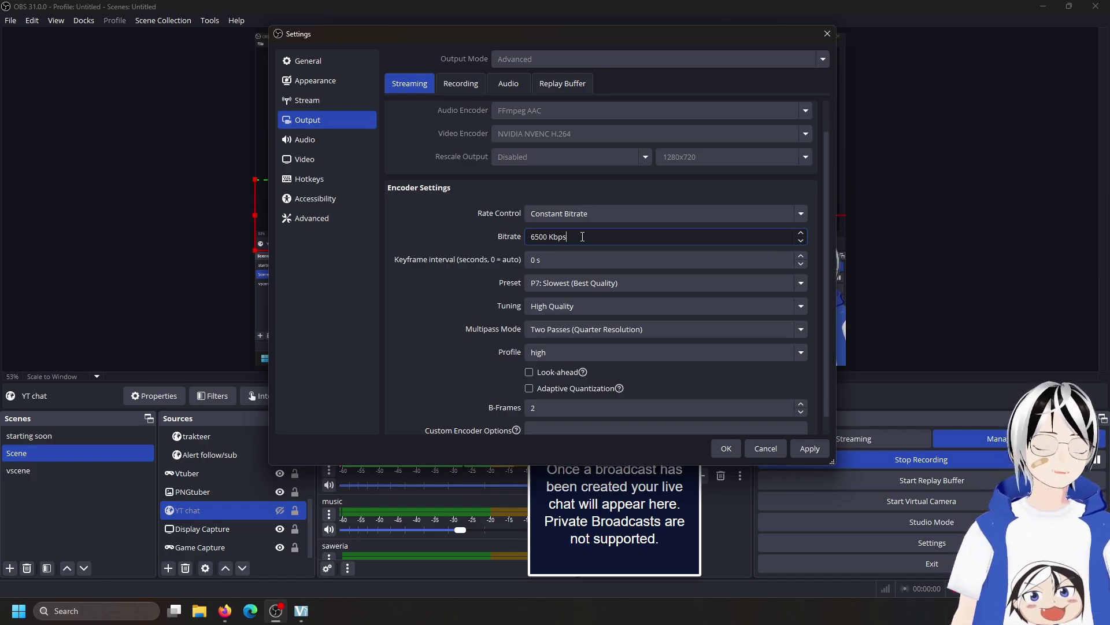
- Switch to Firefox, open speedtest.net and run an internet speed test
{"action": "mouse_move", "coordinate": [227, 614]}
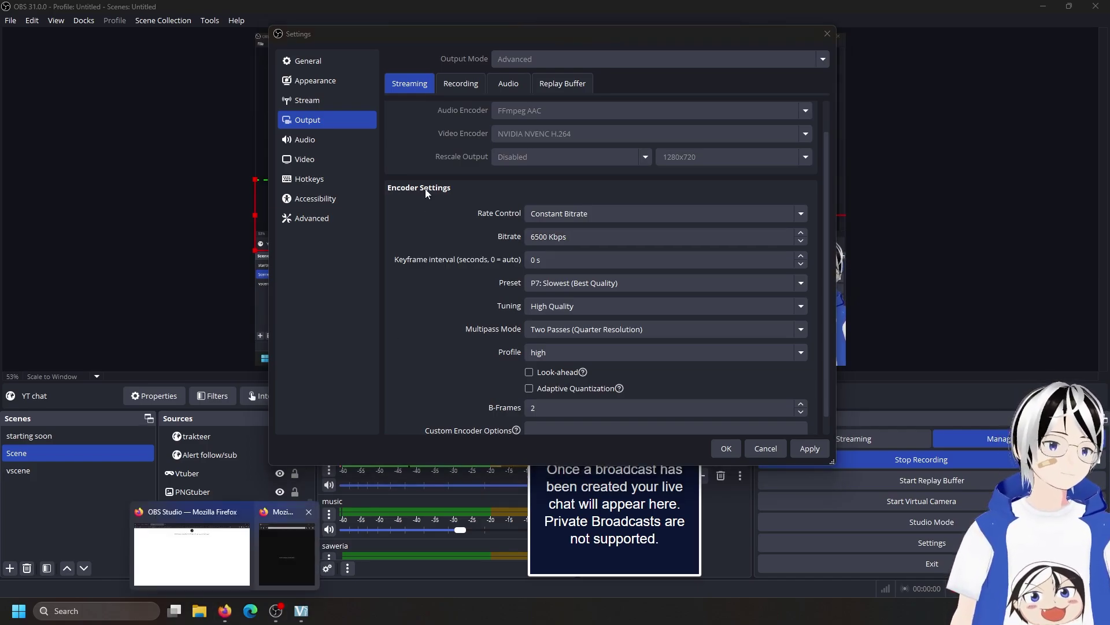
{"action": "left_click", "coordinate": [287, 538]}
{"action": "left_click", "coordinate": [420, 38]}
{"action": "type", "text": "speed"}
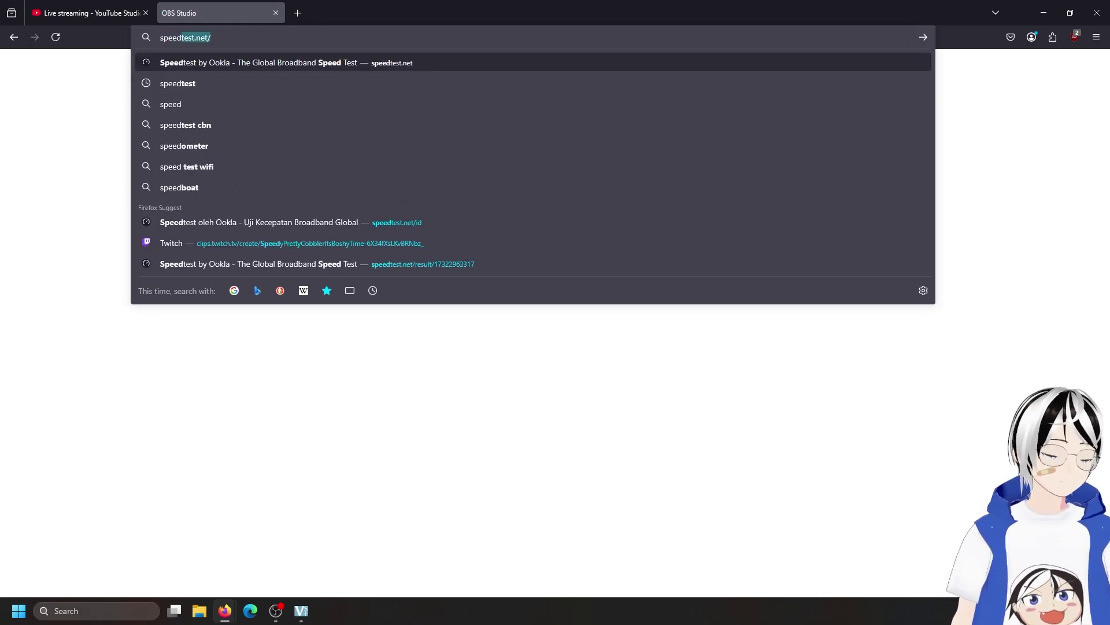
{"action": "key", "text": "Return"}
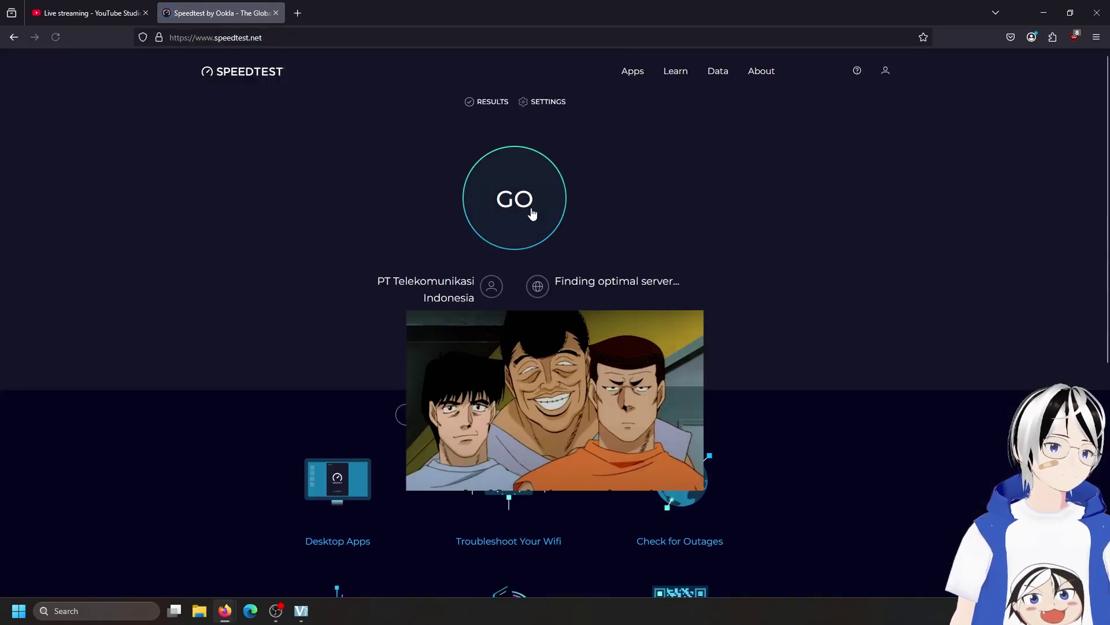
{"action": "left_click", "coordinate": [531, 215]}
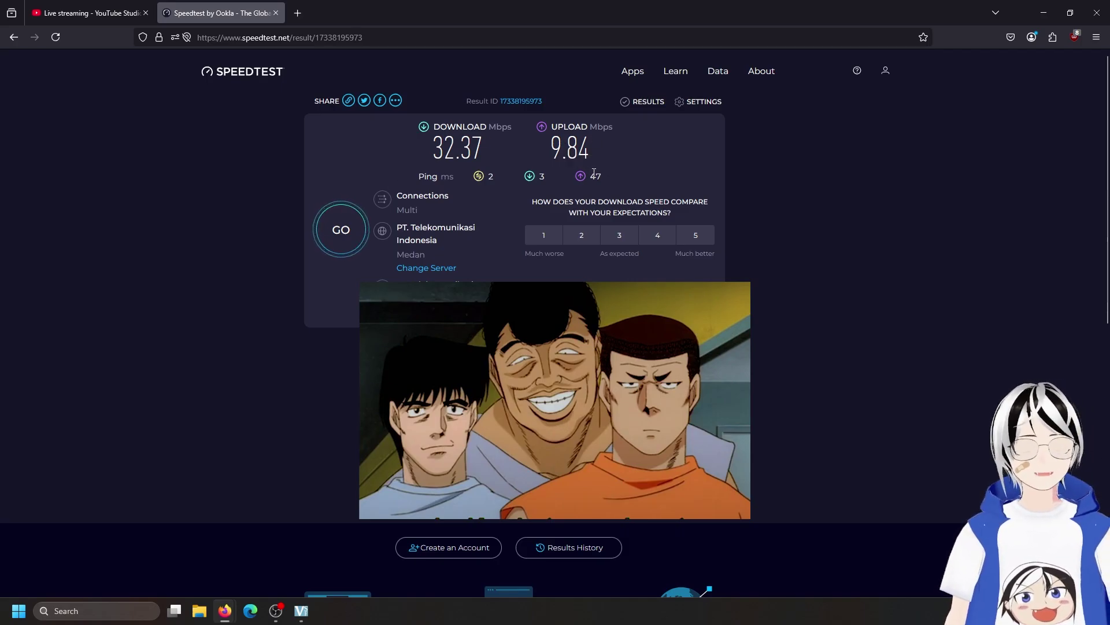
- Compare the upload speed from the Speedtest result with the streaming bitrate in OBS, ending in the OBS output settings
{"action": "key", "text": "alt+Tab"}
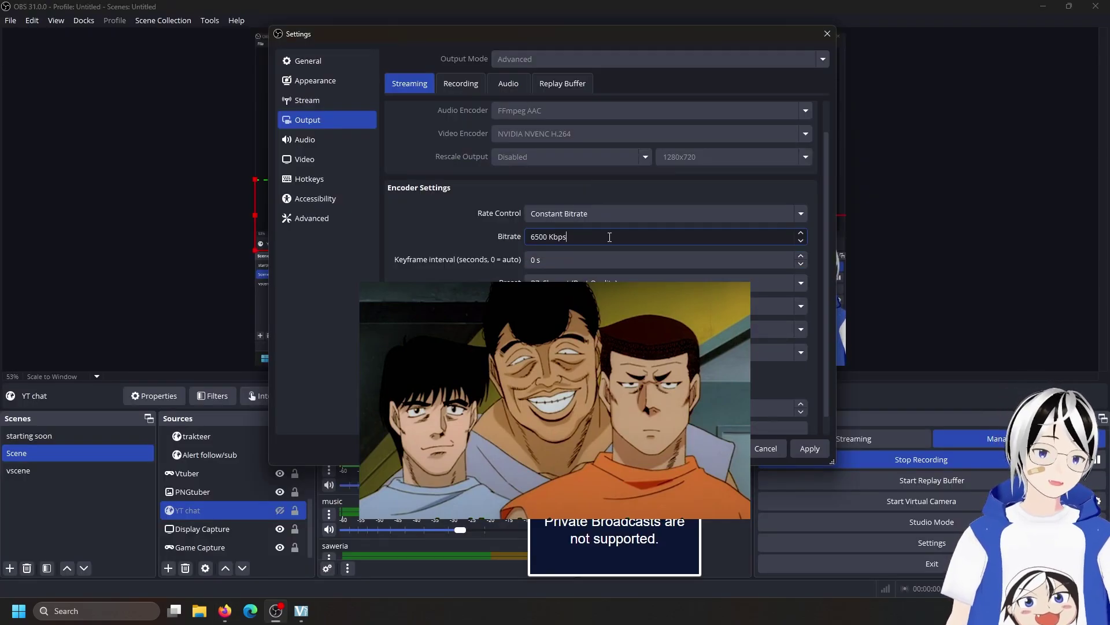
{"action": "key", "text": "alt+Tab"}
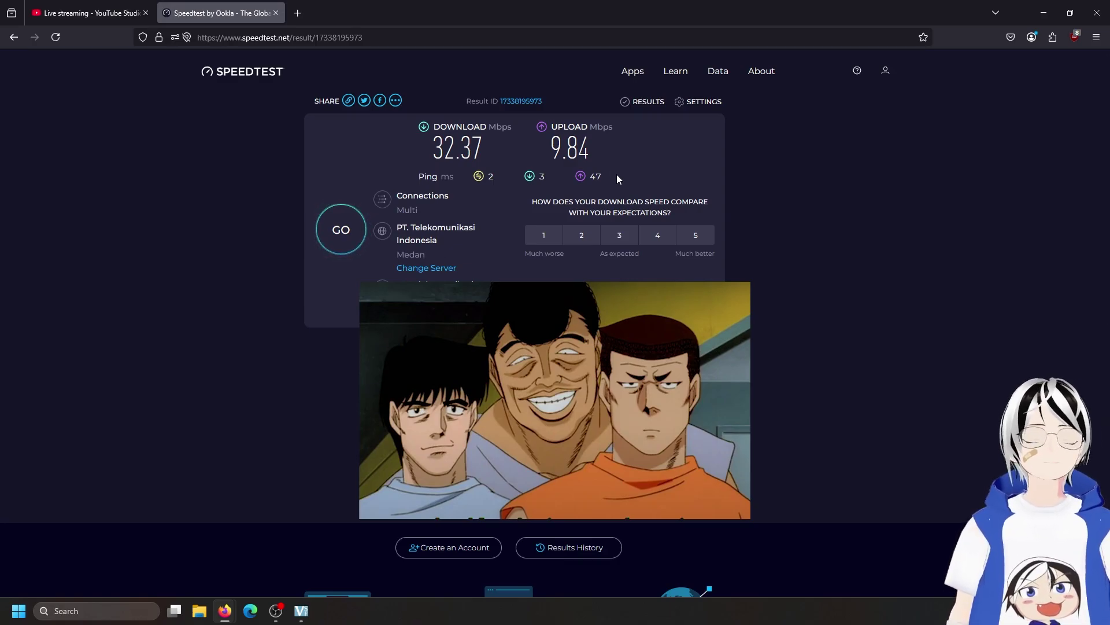
{"action": "key", "text": "alt+Tab"}
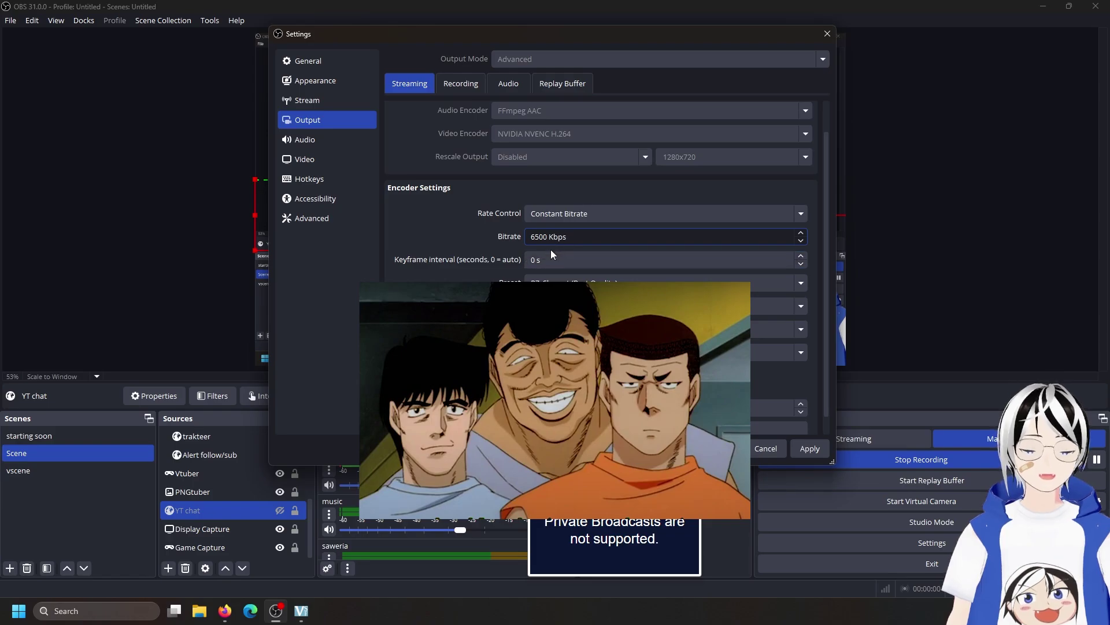
{"action": "key", "text": "alt+Tab"}
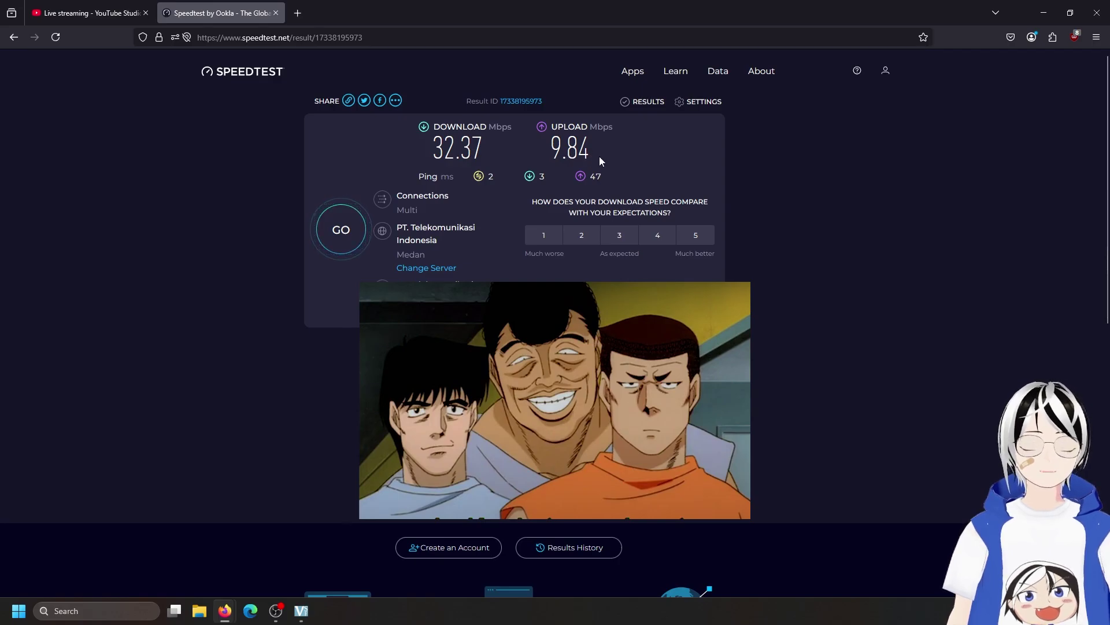
{"action": "triple_click", "coordinate": [603, 149]}
{"action": "left_click", "coordinate": [626, 166]}
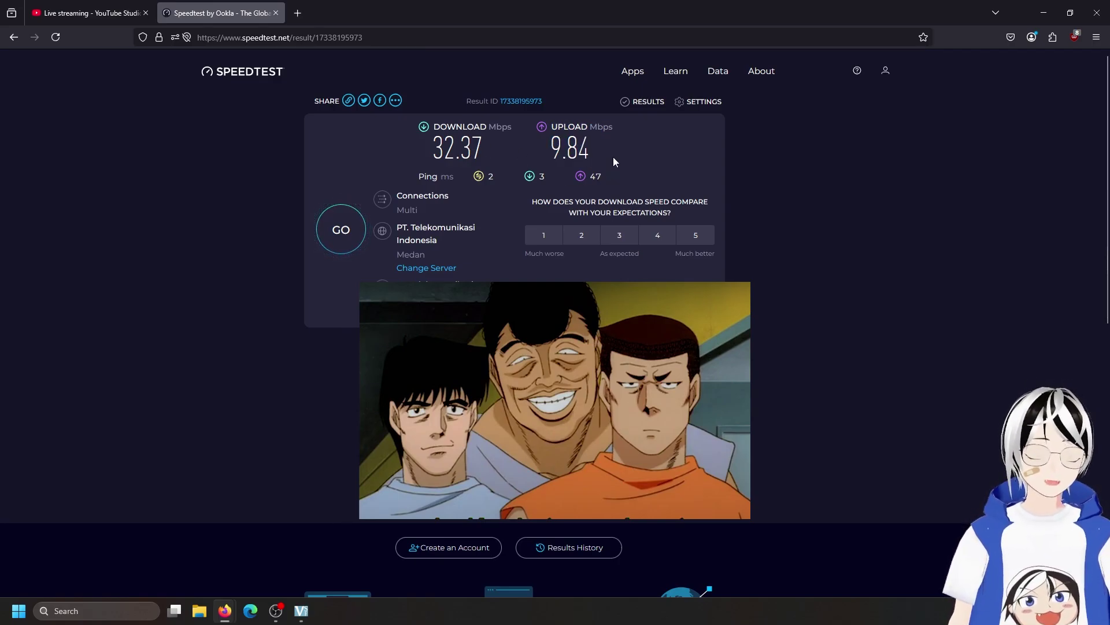
{"action": "key", "text": "alt+Tab"}
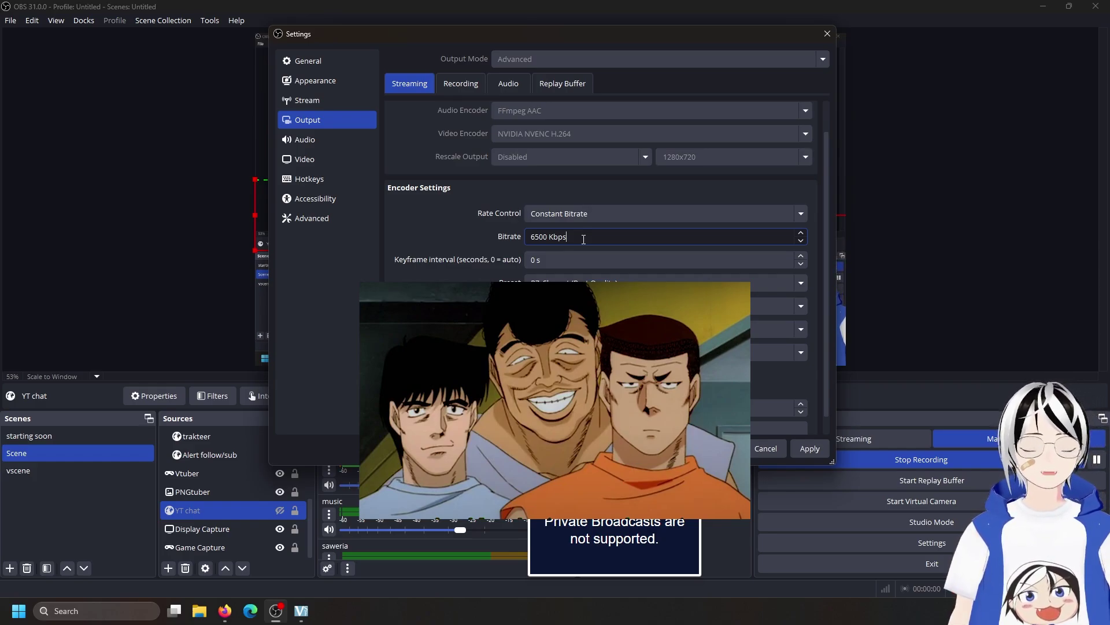
{"action": "left_click", "coordinate": [550, 241]}
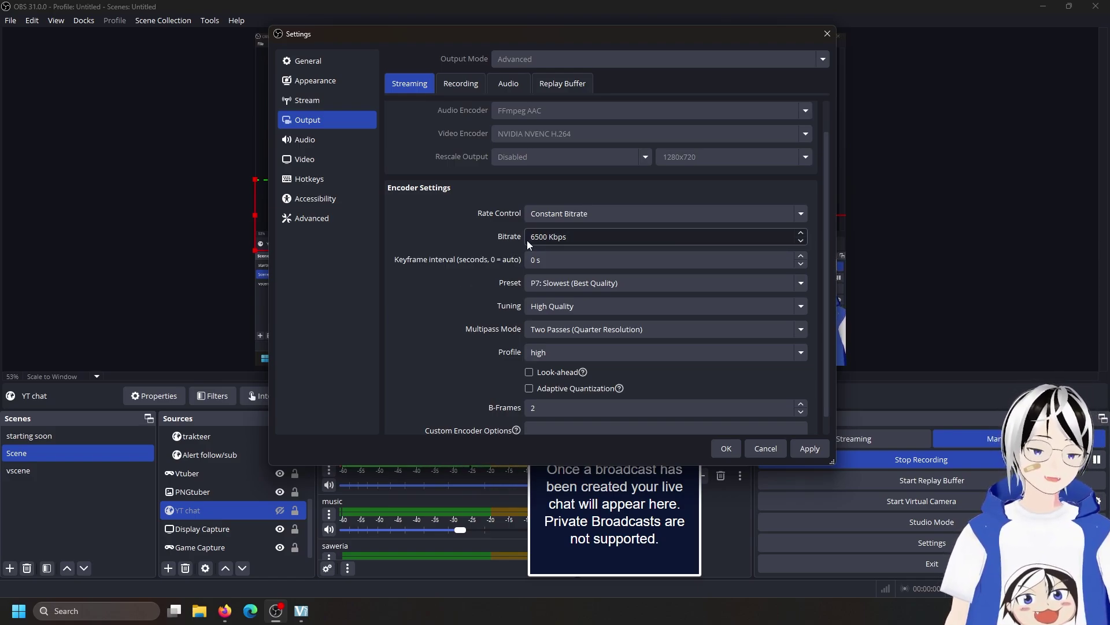
- Set the streaming encoder's preset to P7: Slowest (Best Quality) and its tuning to High Quality, reviewing the alternatives
{"action": "left_click", "coordinate": [568, 282]}
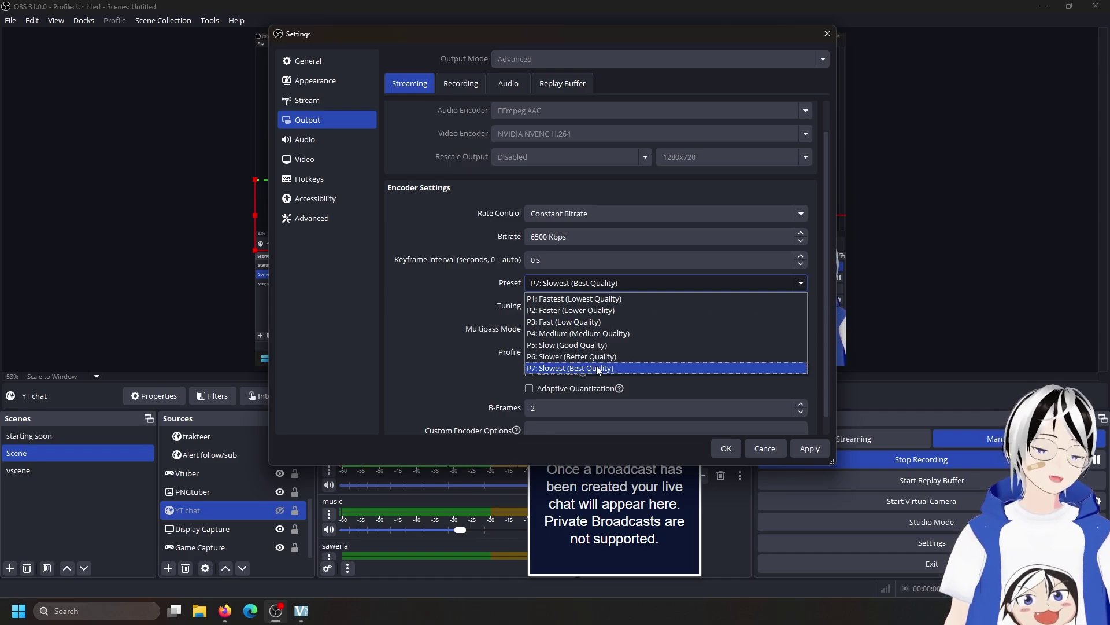
{"action": "left_click", "coordinate": [598, 369]}
{"action": "left_click", "coordinate": [581, 279]}
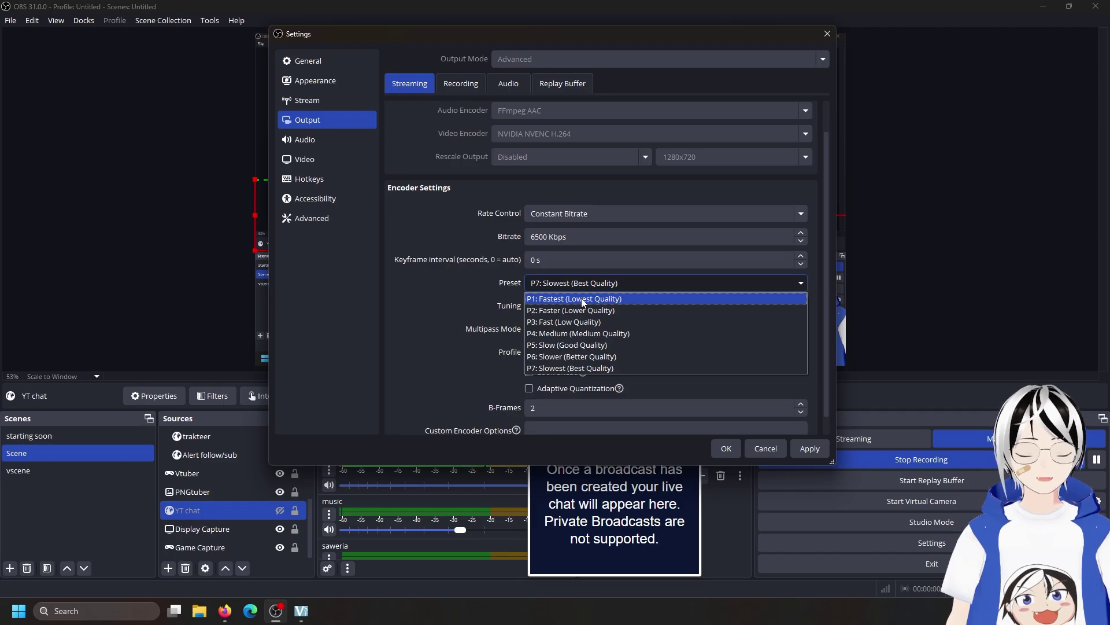
{"action": "left_click", "coordinate": [606, 372]}
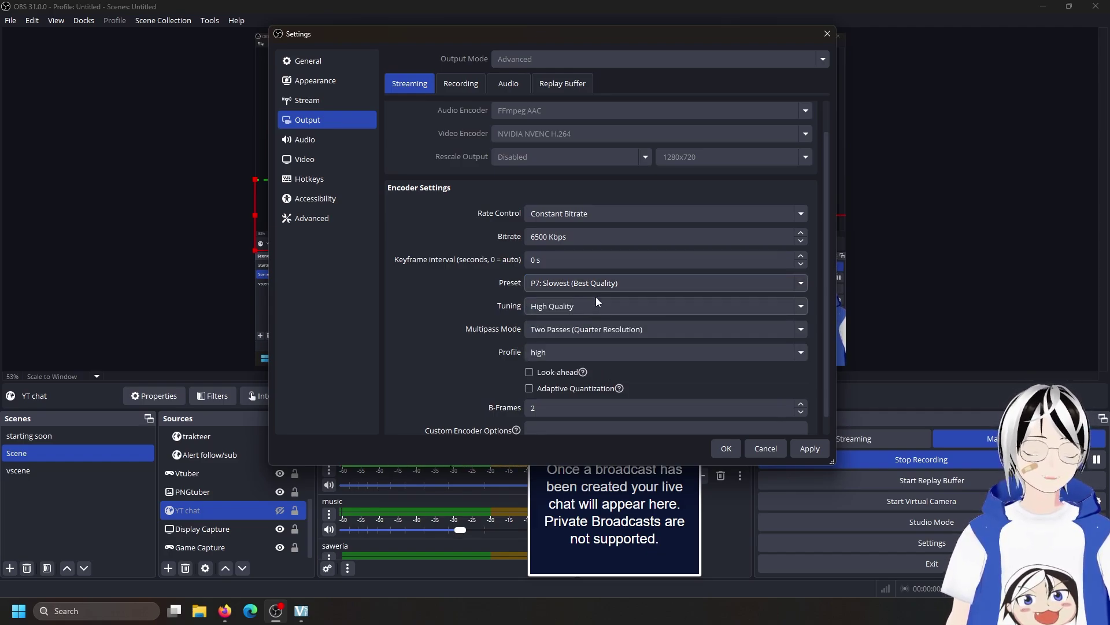
{"action": "scroll", "coordinate": [521, 298], "scroll_direction": "down", "scroll_amount": 1}
{"action": "left_click", "coordinate": [557, 282]}
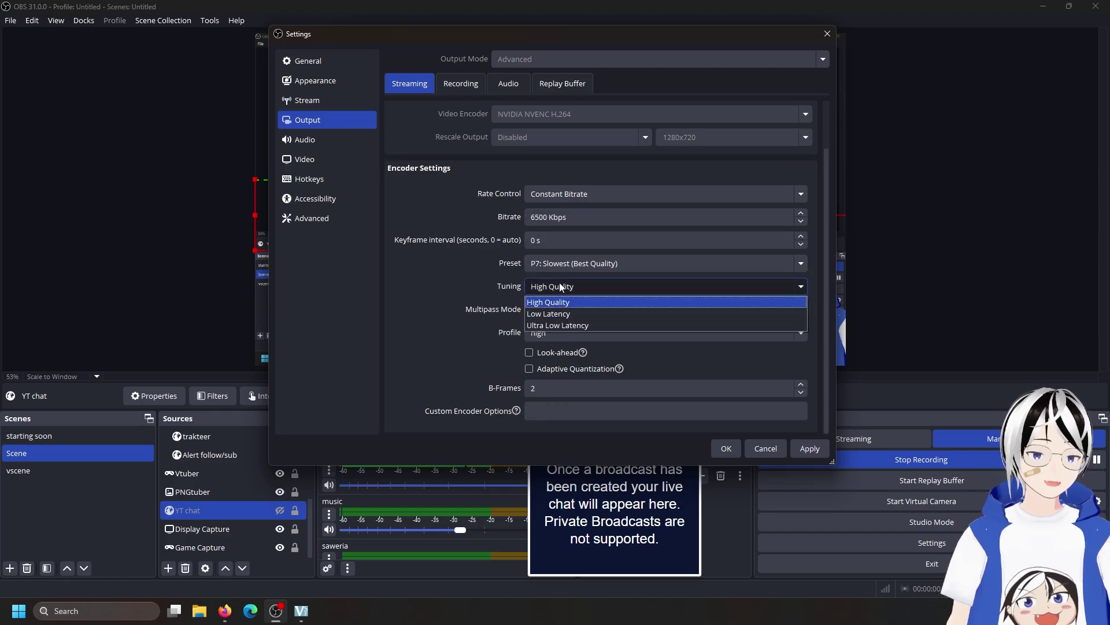
{"action": "left_click", "coordinate": [590, 304]}
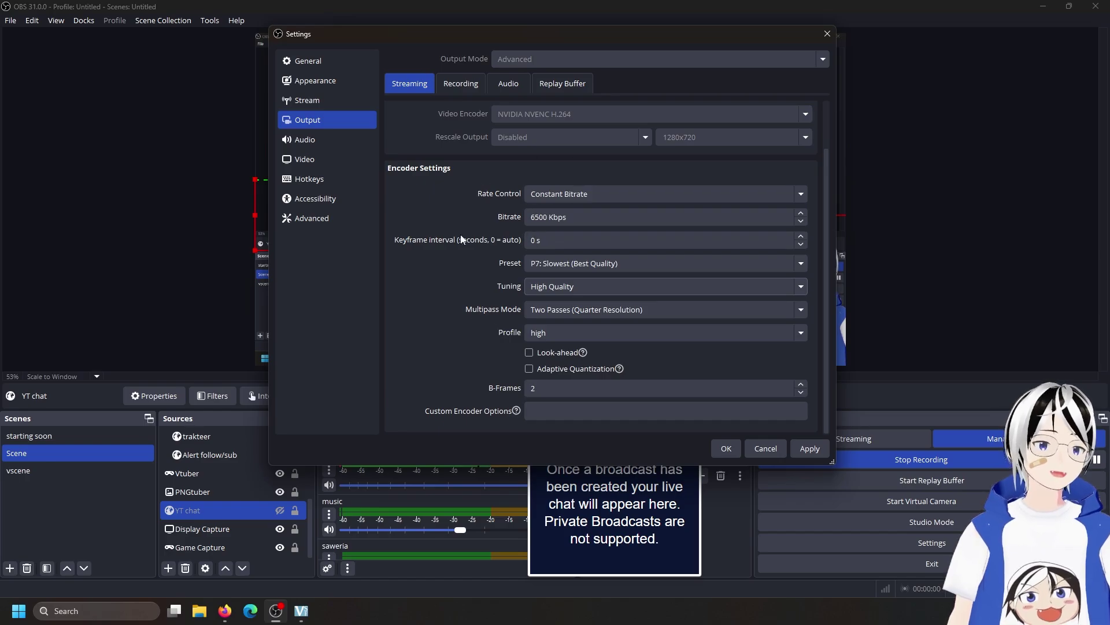
- Review the remaining streaming output settings and the recording output's encoder settings, including bitrate, preset and tuning
{"action": "scroll", "coordinate": [505, 185], "scroll_direction": "up", "scroll_amount": 1}
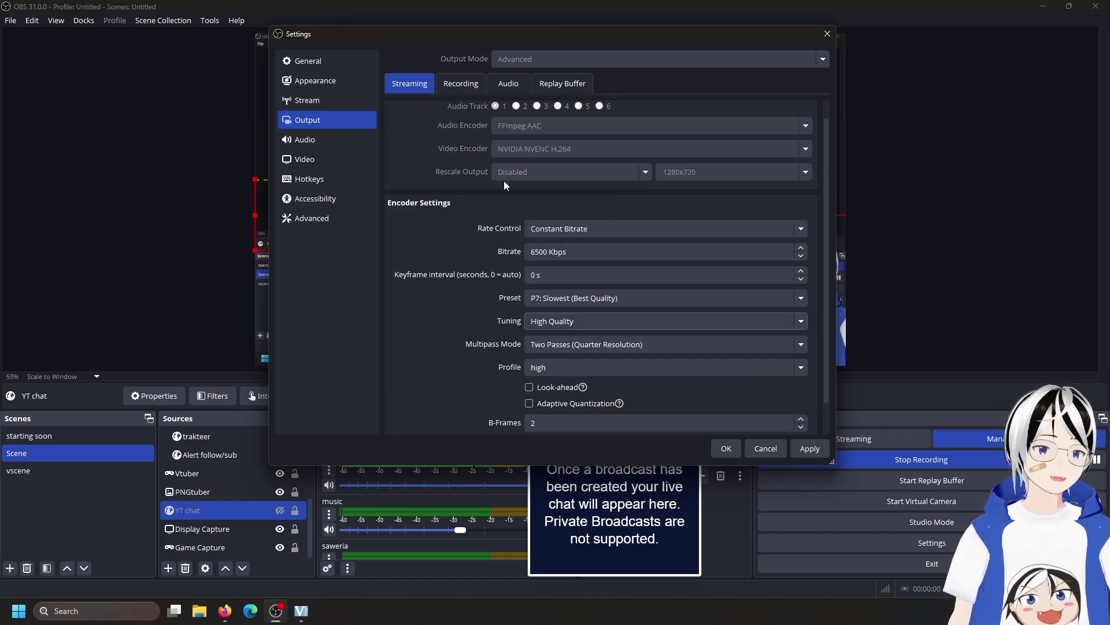
{"action": "scroll", "coordinate": [490, 246], "scroll_direction": "up", "scroll_amount": 1}
{"action": "scroll", "coordinate": [596, 150], "scroll_direction": "down", "scroll_amount": 2}
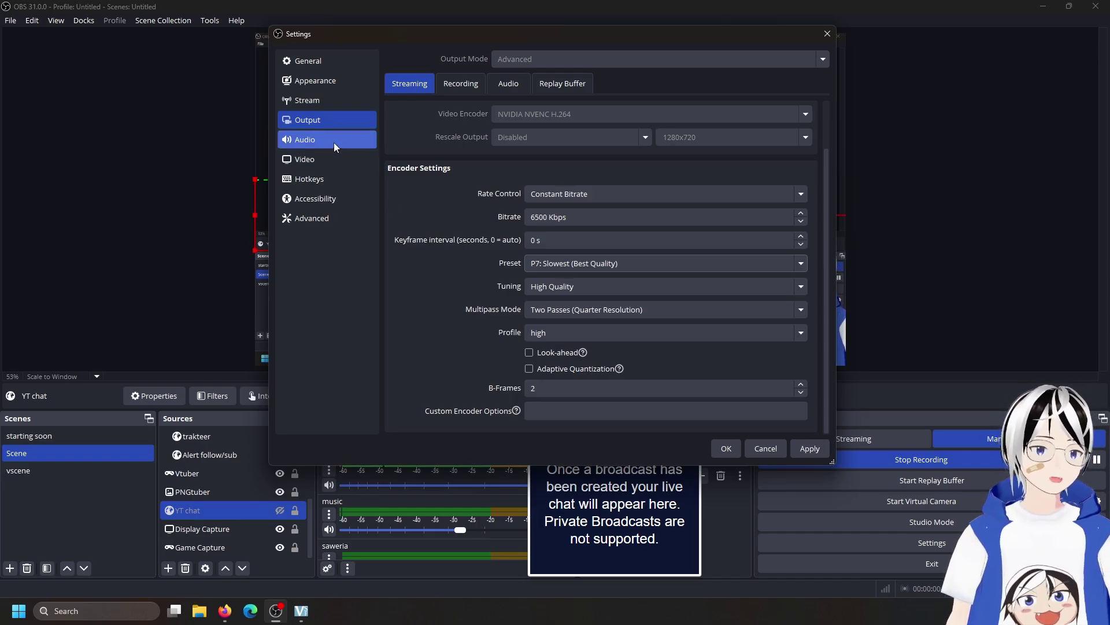
{"action": "left_click", "coordinate": [471, 88]}
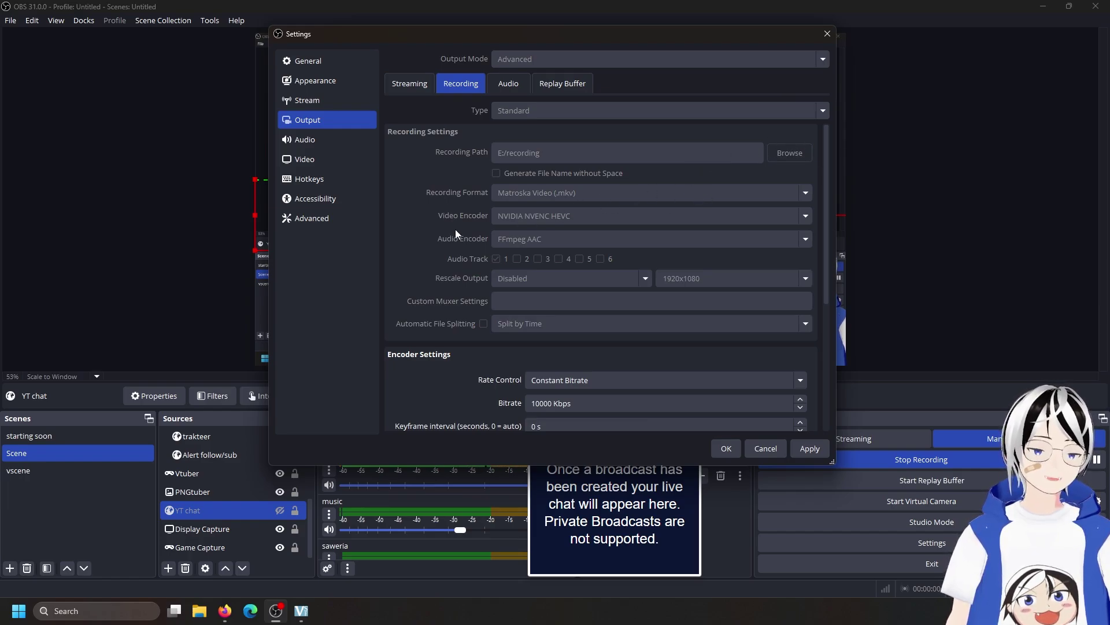
{"action": "scroll", "coordinate": [485, 223], "scroll_direction": "down", "scroll_amount": 5}
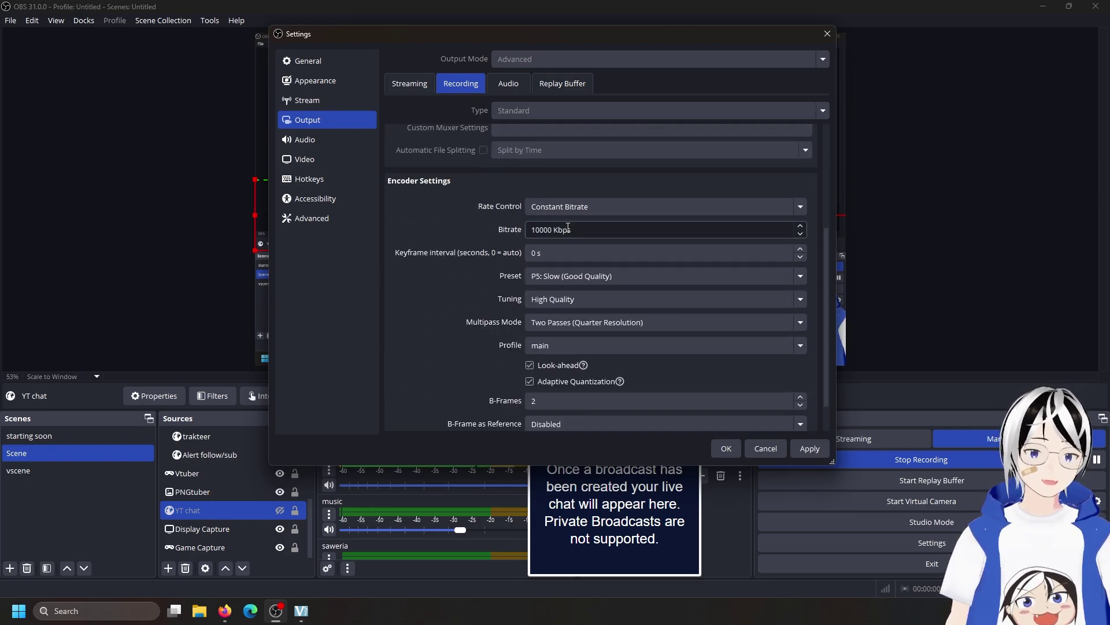
{"action": "scroll", "coordinate": [491, 237], "scroll_direction": "down", "scroll_amount": 1}
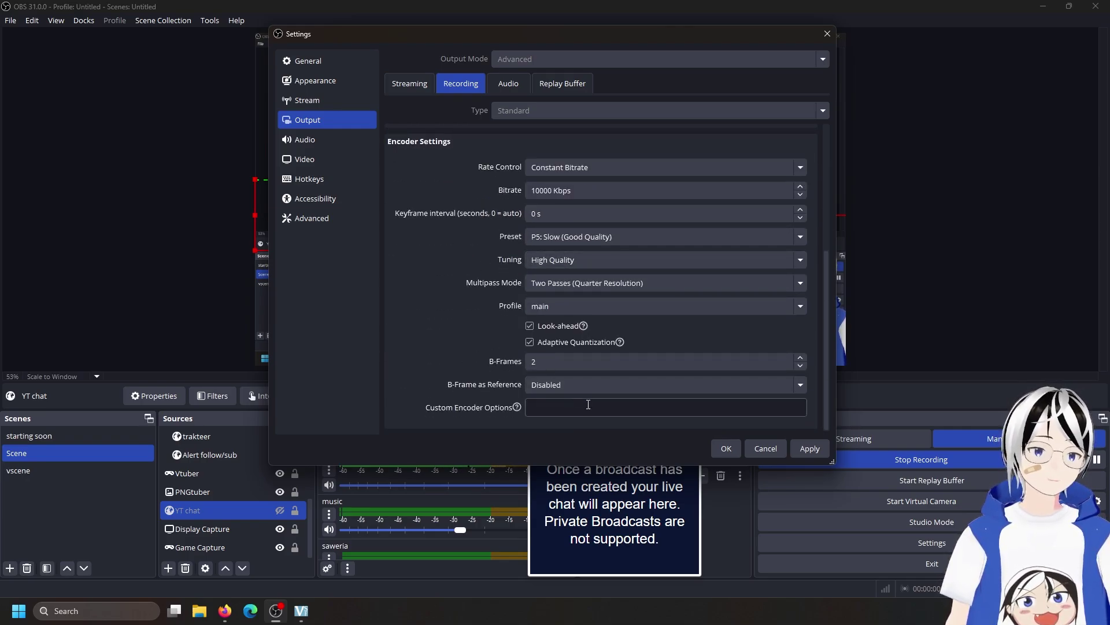
{"action": "scroll", "coordinate": [451, 281], "scroll_direction": "up", "scroll_amount": 4}
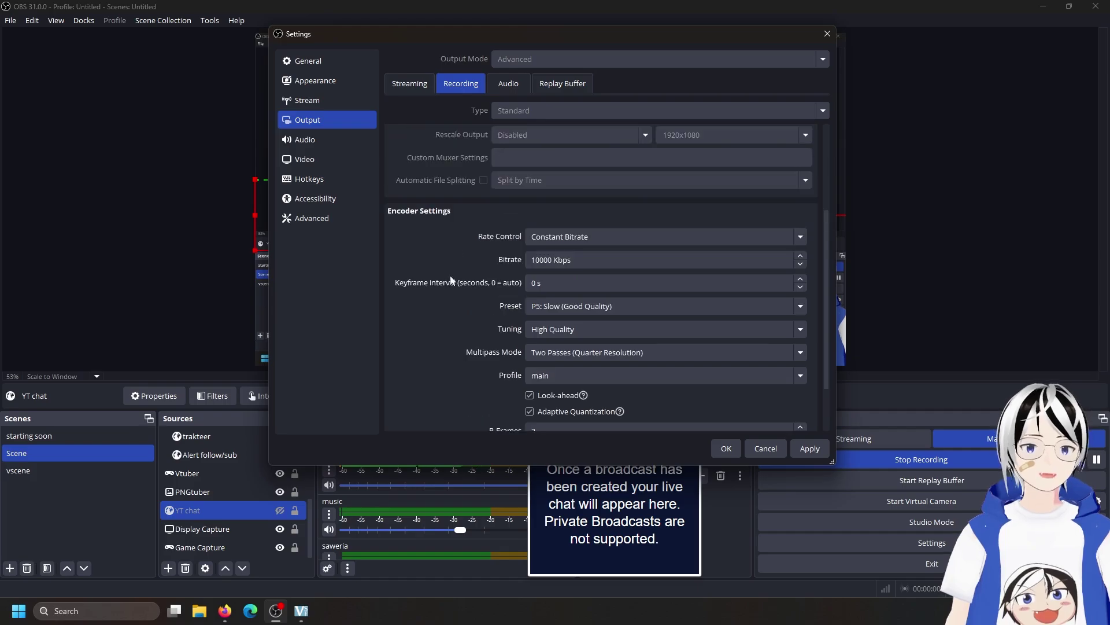
- Select Microphone (2- Fantech Leviosa) as Mic/Auxiliary Audio in the audio settings, moving the settings window aside to check the mixer and back
{"action": "left_click", "coordinate": [352, 143]}
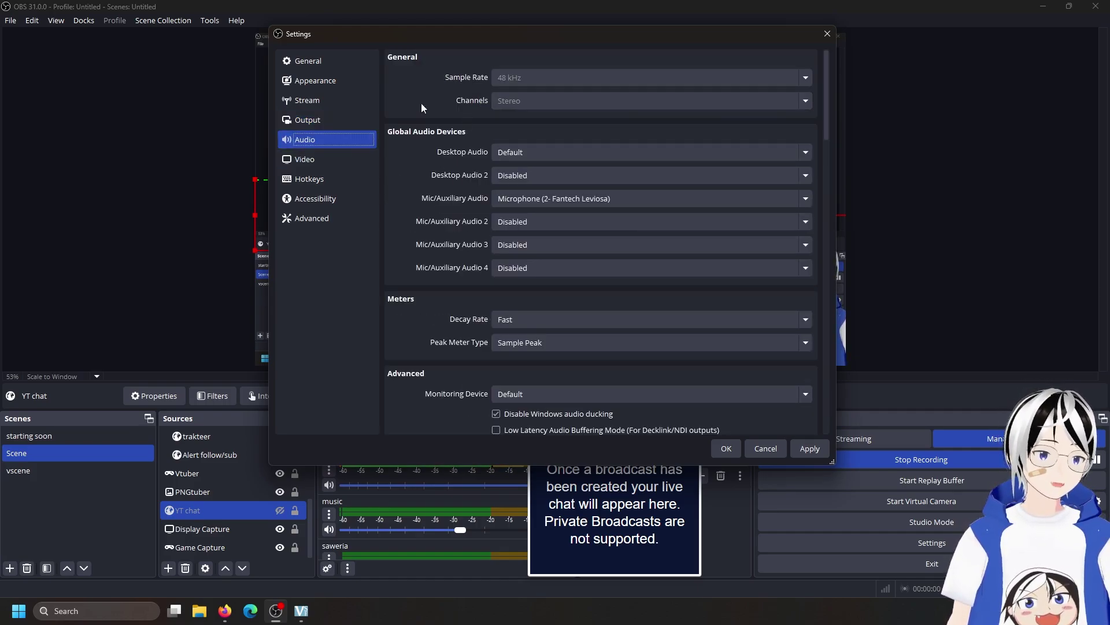
{"action": "left_click_drag", "start_coordinate": [582, 41], "coordinate": [804, 60]}
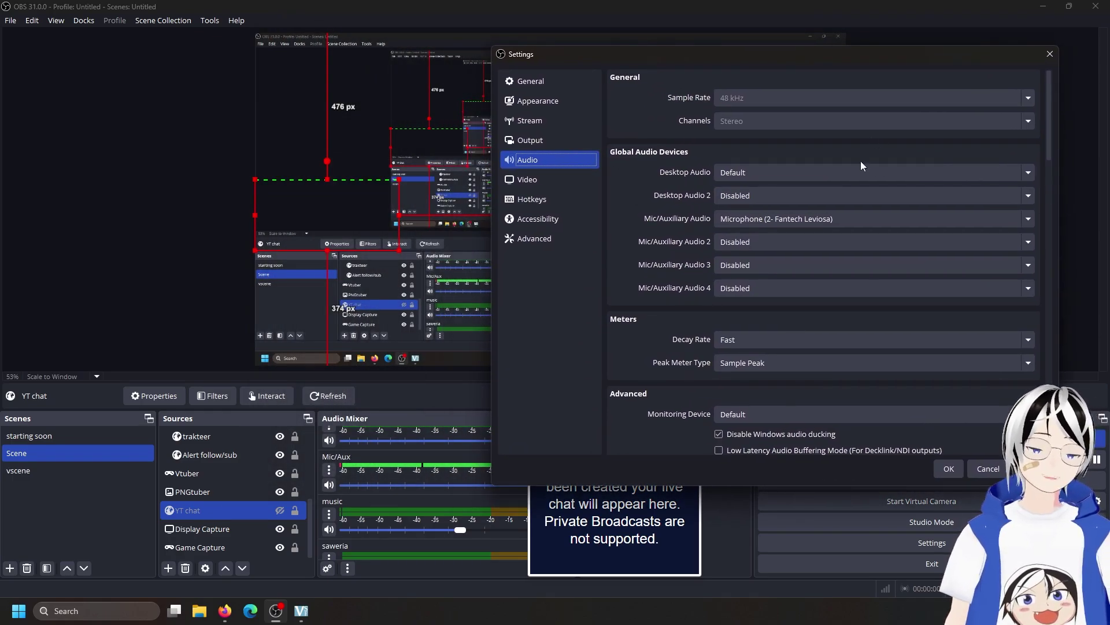
{"action": "left_click", "coordinate": [848, 220]}
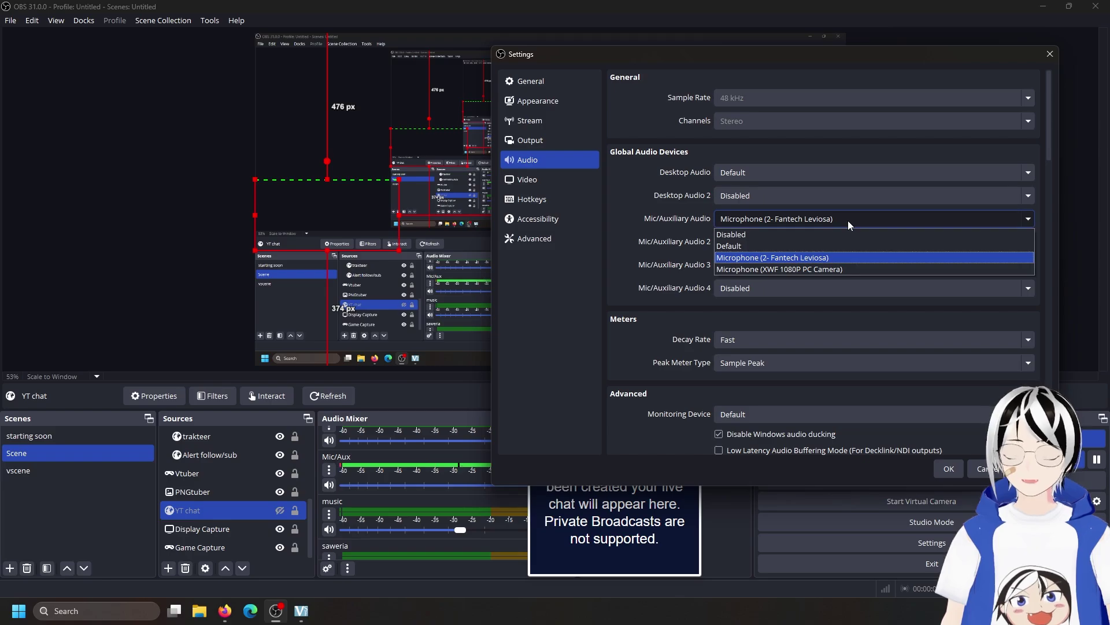
{"action": "left_click", "coordinate": [832, 256]}
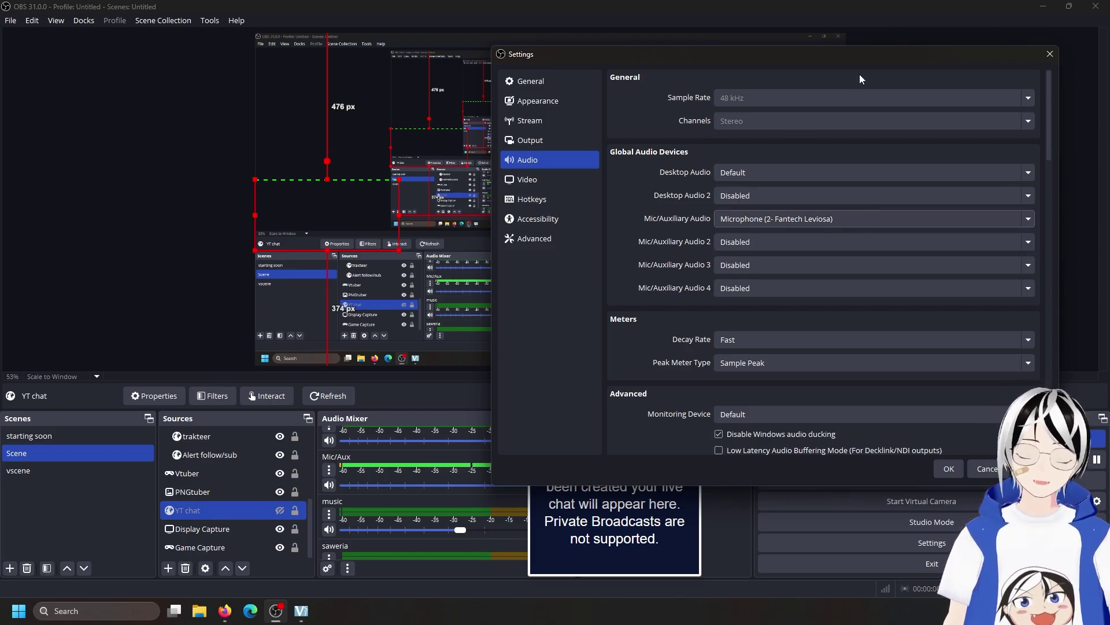
{"action": "left_click_drag", "start_coordinate": [859, 54], "coordinate": [655, 16]}
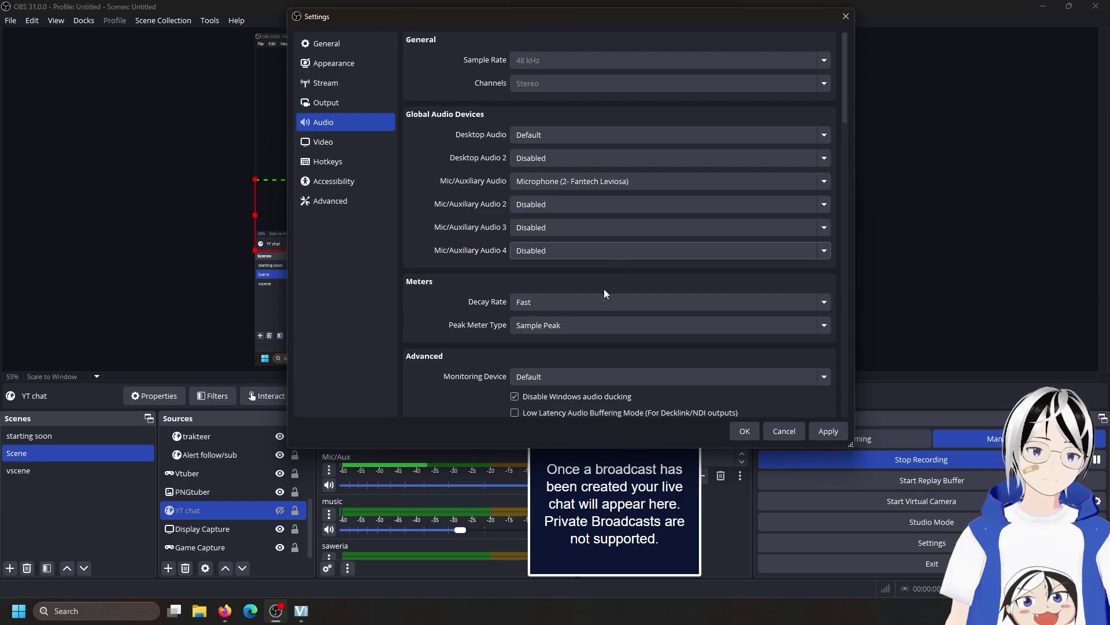
- Look through the meters, advanced and push-to-talk hotkey sections of the audio settings
{"action": "scroll", "coordinate": [605, 293], "scroll_direction": "down", "scroll_amount": 3}
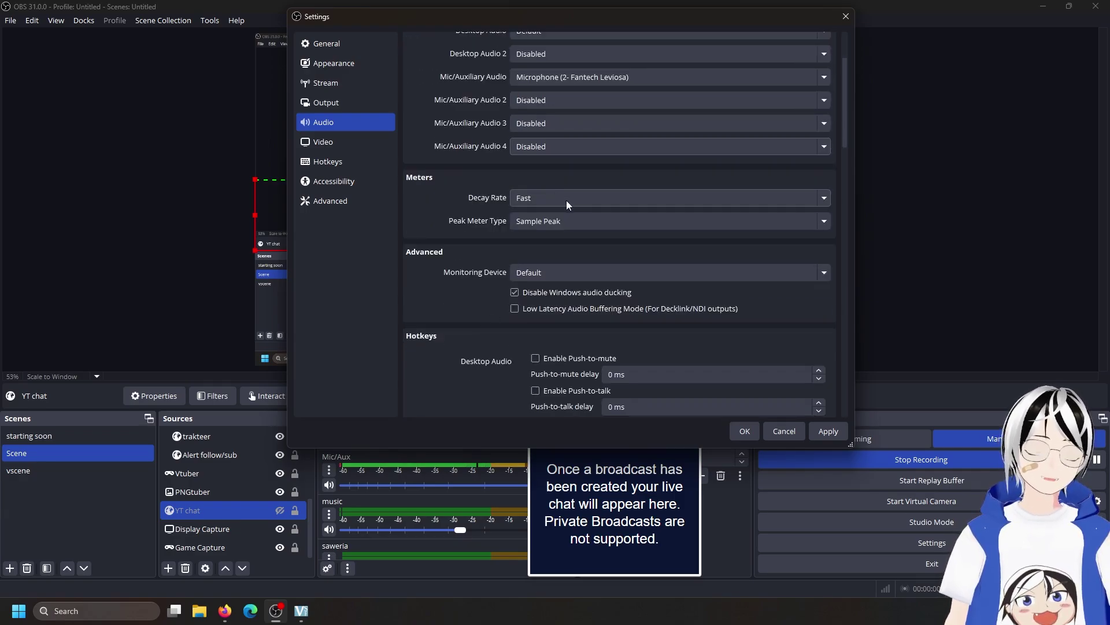
{"action": "scroll", "coordinate": [520, 260], "scroll_direction": "down", "scroll_amount": 8}
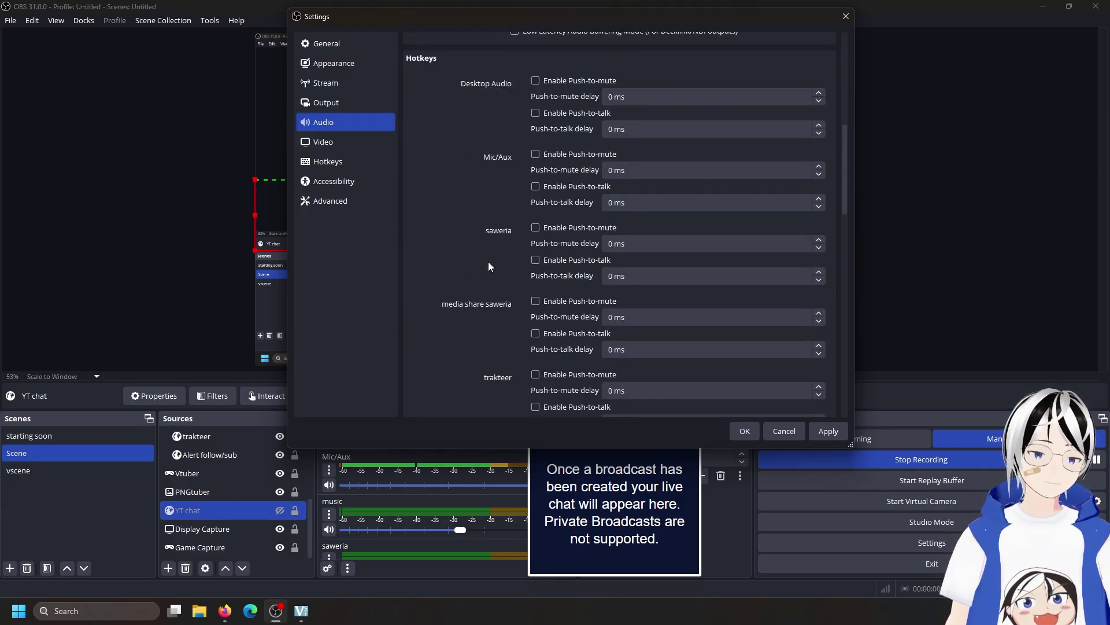
{"action": "scroll", "coordinate": [483, 254], "scroll_direction": "down", "scroll_amount": 8}
{"action": "scroll", "coordinate": [466, 191], "scroll_direction": "up", "scroll_amount": 15}
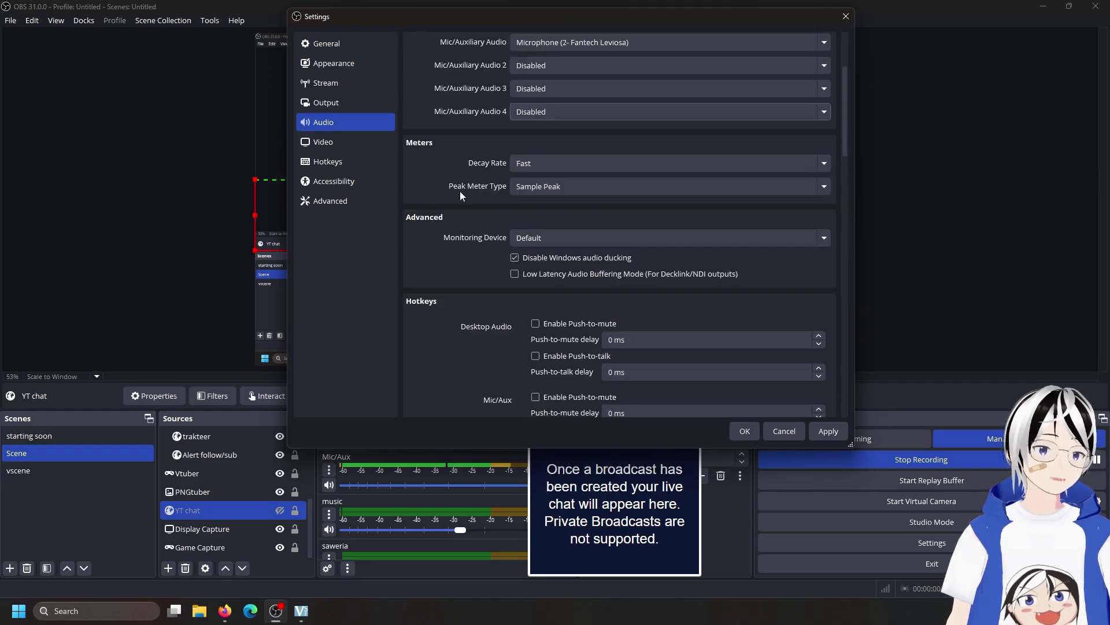
- Review the video settings for base resolution, output resolution and FPS, moving the settings window aside to check the preview and back
{"action": "scroll", "coordinate": [460, 193], "scroll_direction": "up", "scroll_amount": 4}
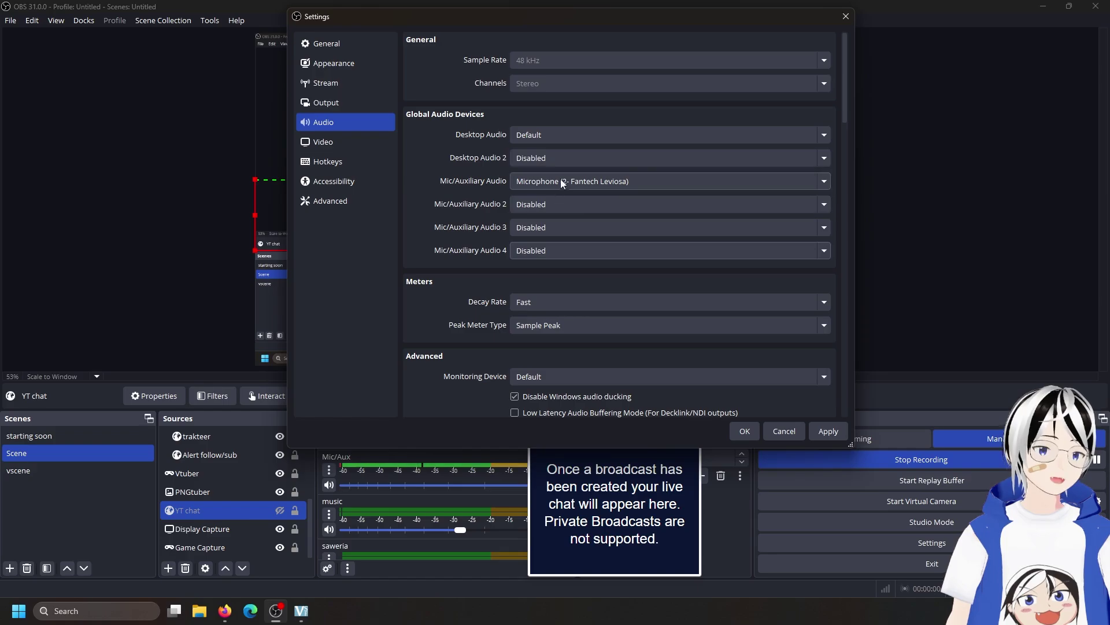
{"action": "left_click", "coordinate": [342, 142]}
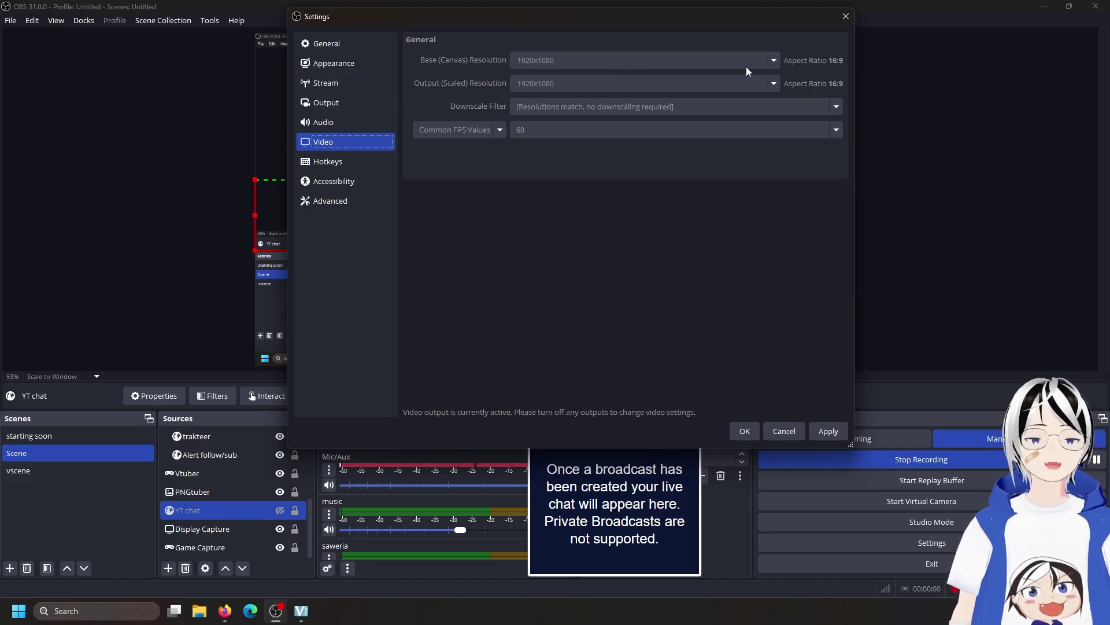
{"action": "left_click_drag", "start_coordinate": [752, 17], "coordinate": [711, 480]}
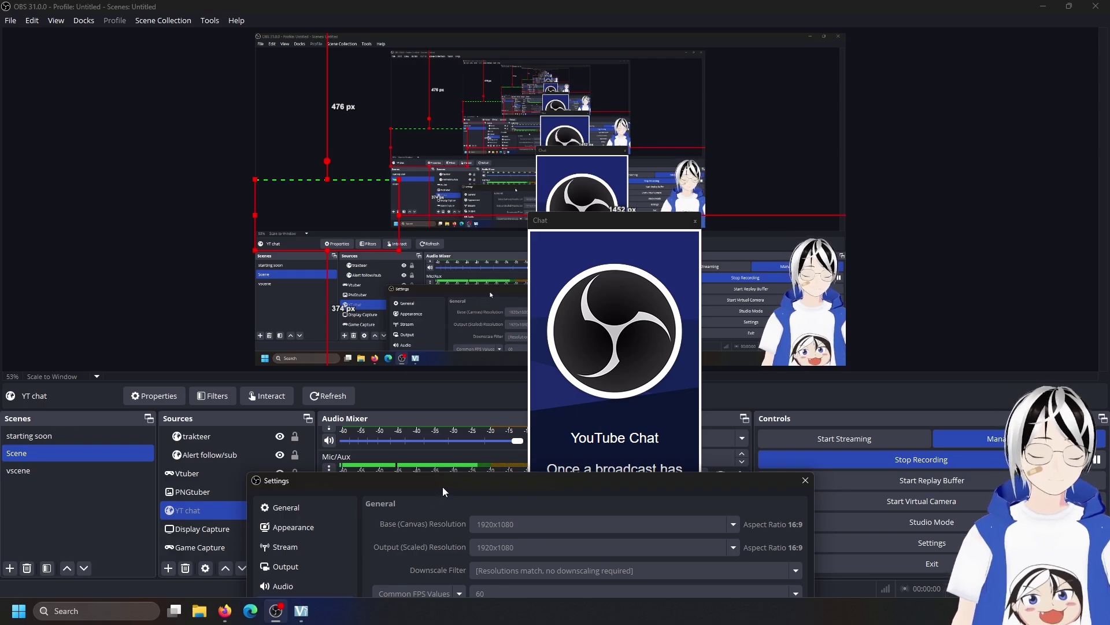
{"action": "left_click_drag", "start_coordinate": [444, 491], "coordinate": [511, 82]}
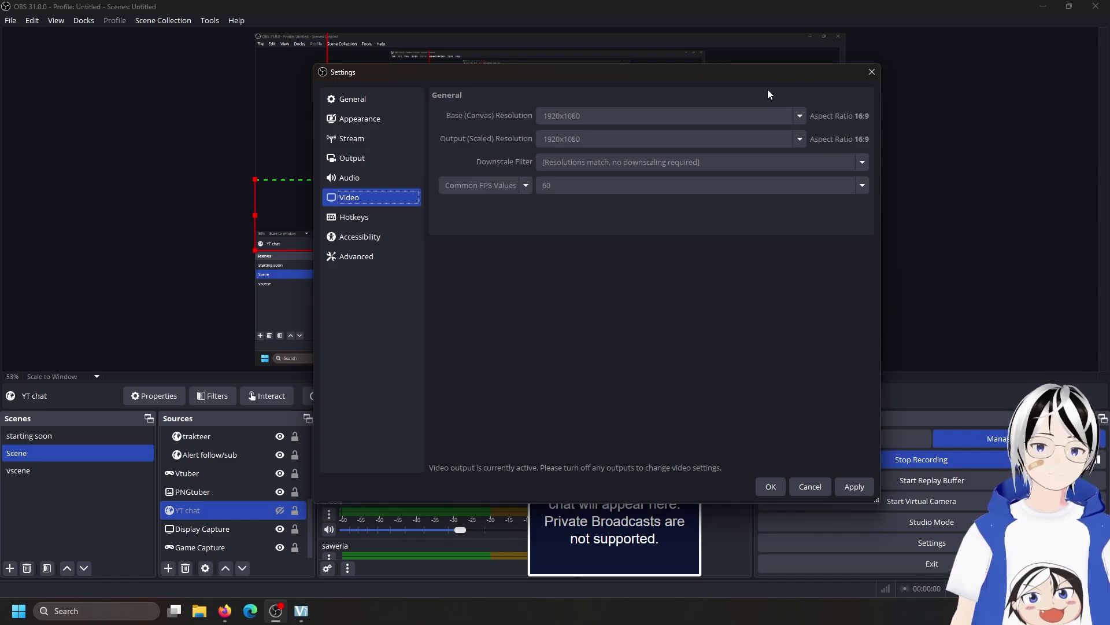
{"action": "left_click_drag", "start_coordinate": [773, 79], "coordinate": [722, 90]}
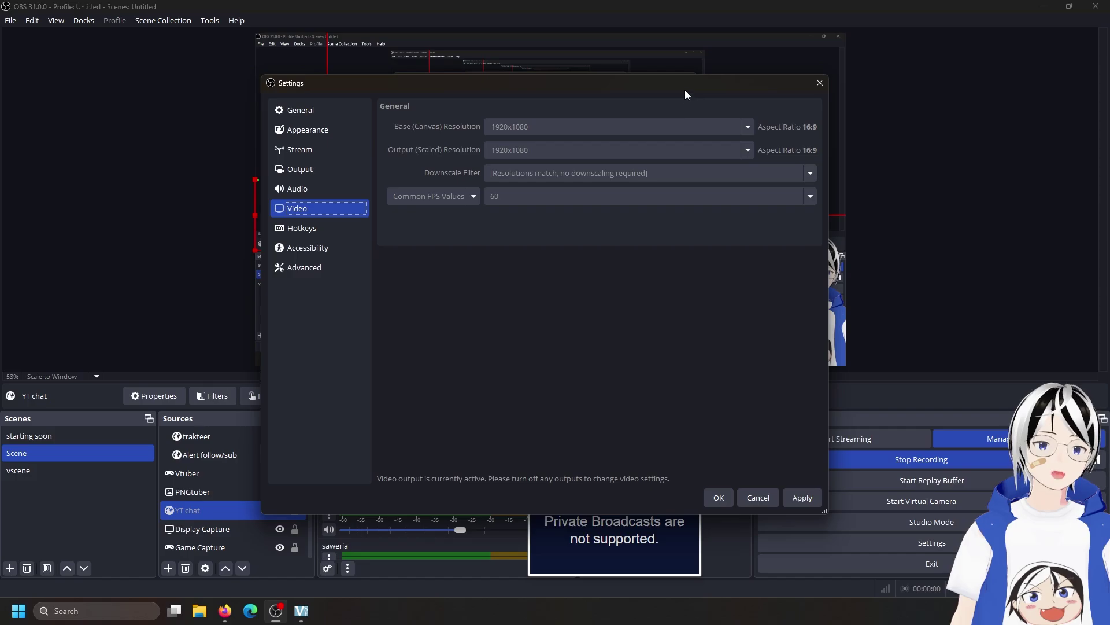
{"action": "left_click_drag", "start_coordinate": [685, 90], "coordinate": [630, 419]}
{"action": "left_click_drag", "start_coordinate": [509, 423], "coordinate": [577, 68]}
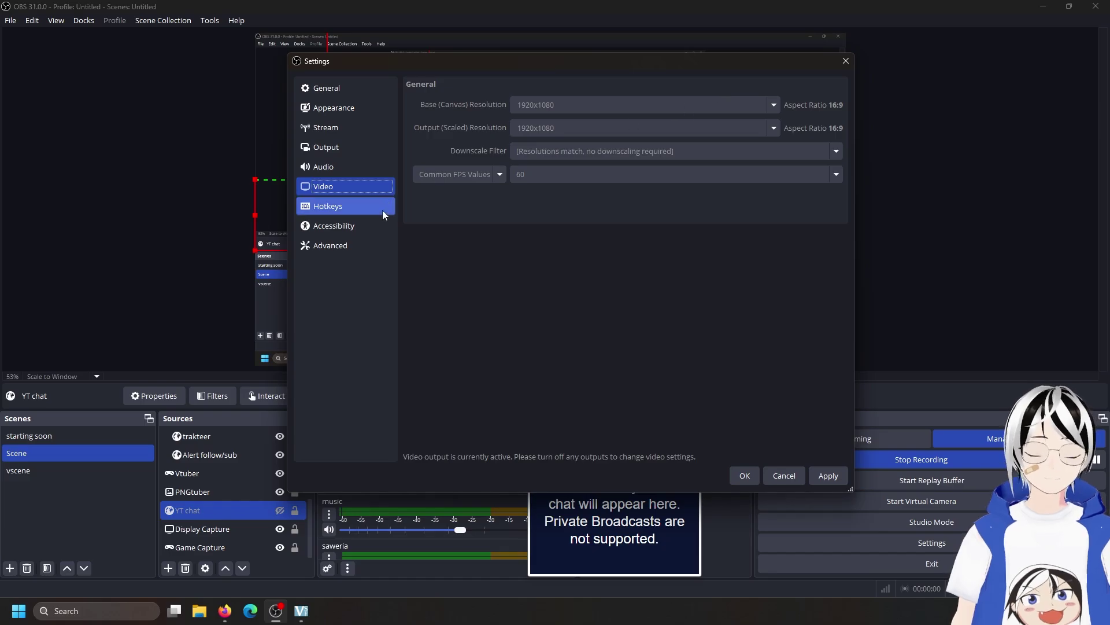
- Examine the process priority options in the advanced settings, keeping Normal selected
{"action": "left_click", "coordinate": [362, 246]}
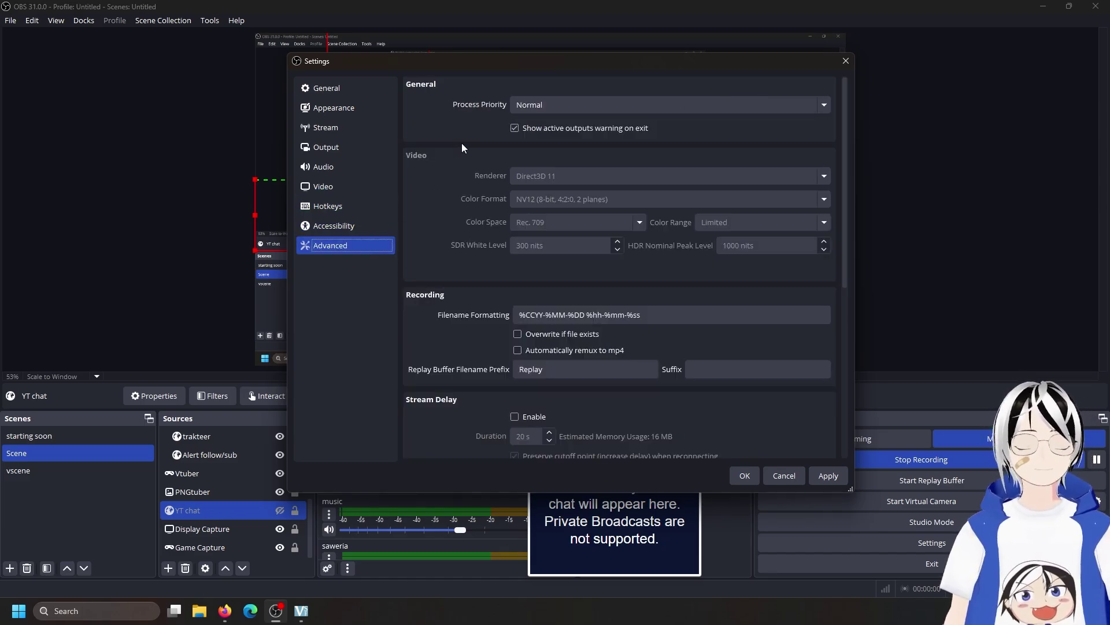
{"action": "left_click", "coordinate": [567, 109]}
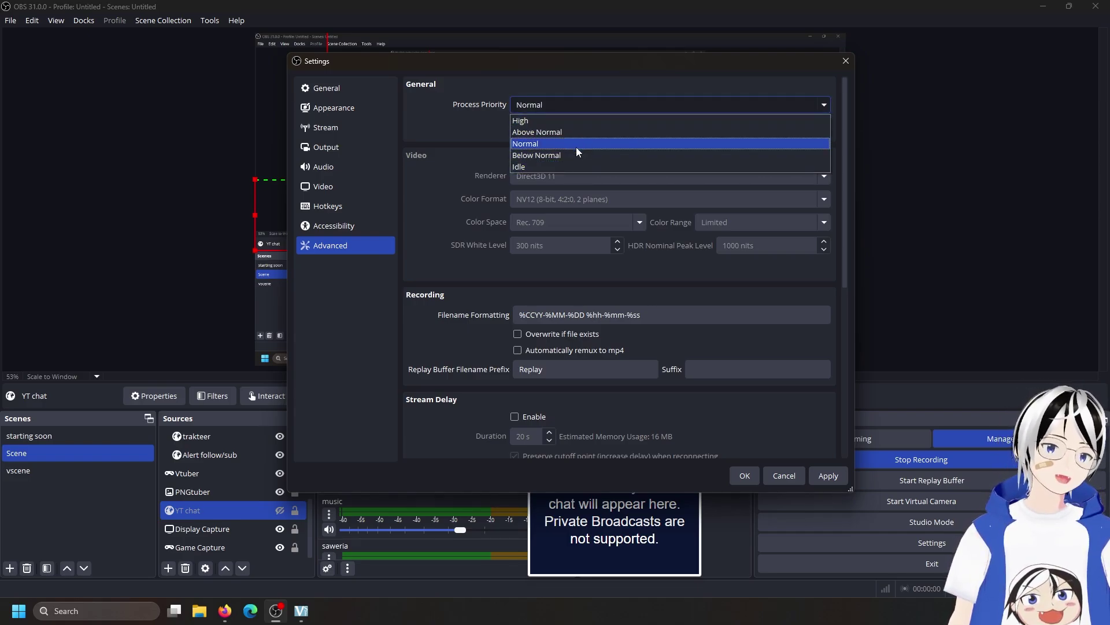
{"action": "left_click", "coordinate": [576, 144]}
{"action": "left_click", "coordinate": [584, 110]}
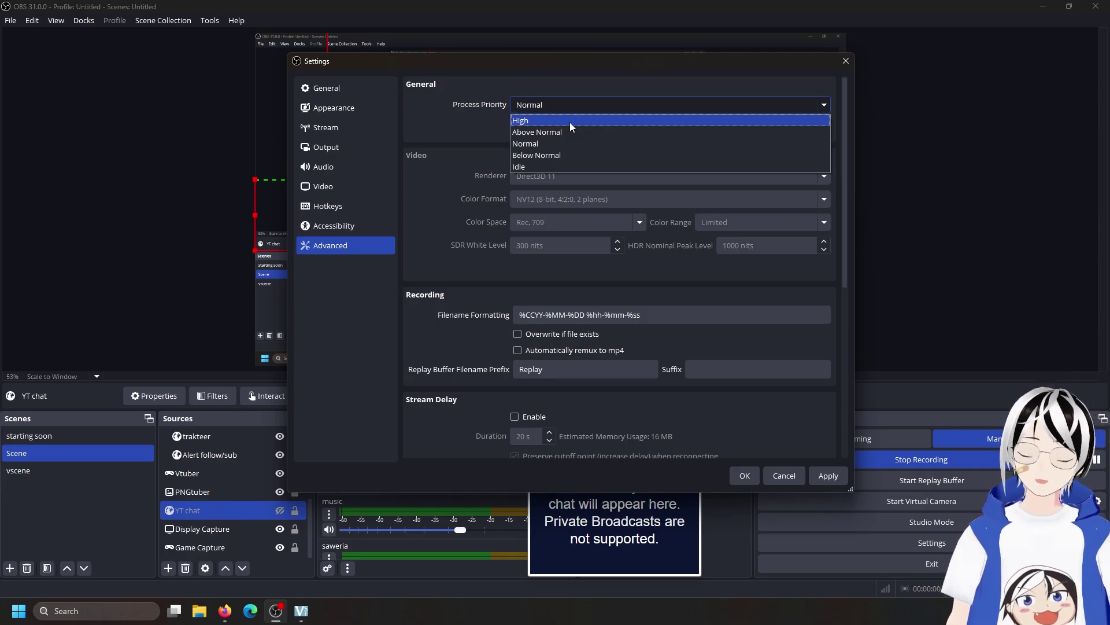
{"action": "left_click", "coordinate": [453, 125]}
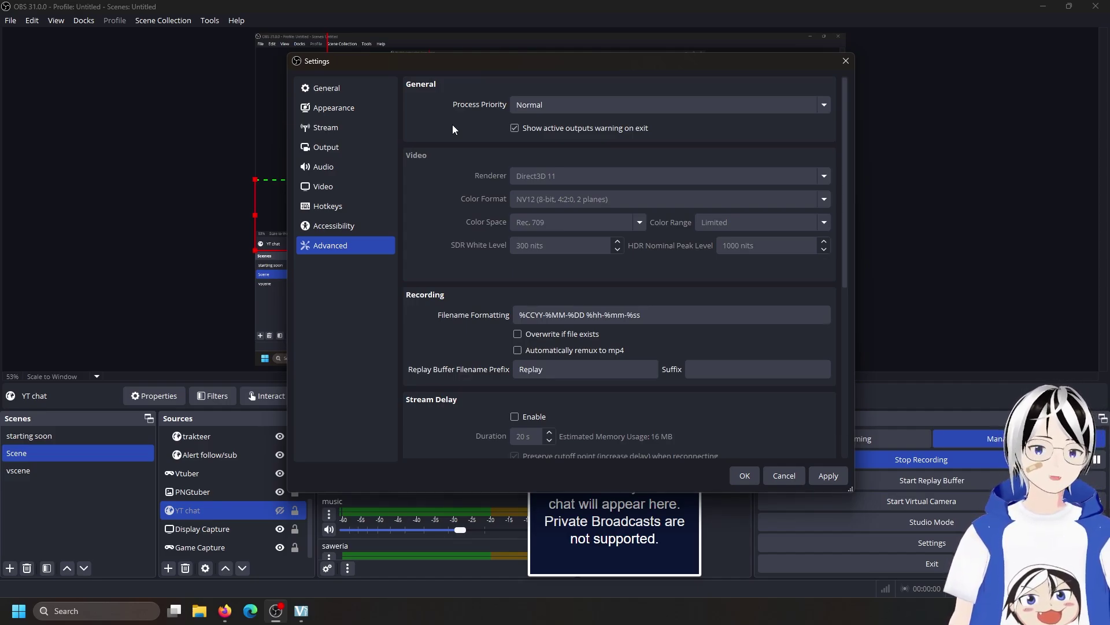
- Look through the advanced video, recording, stream delay, automatic reconnect, network, sources and hotkey settings
{"action": "scroll", "coordinate": [461, 158], "scroll_direction": "down", "scroll_amount": 1}
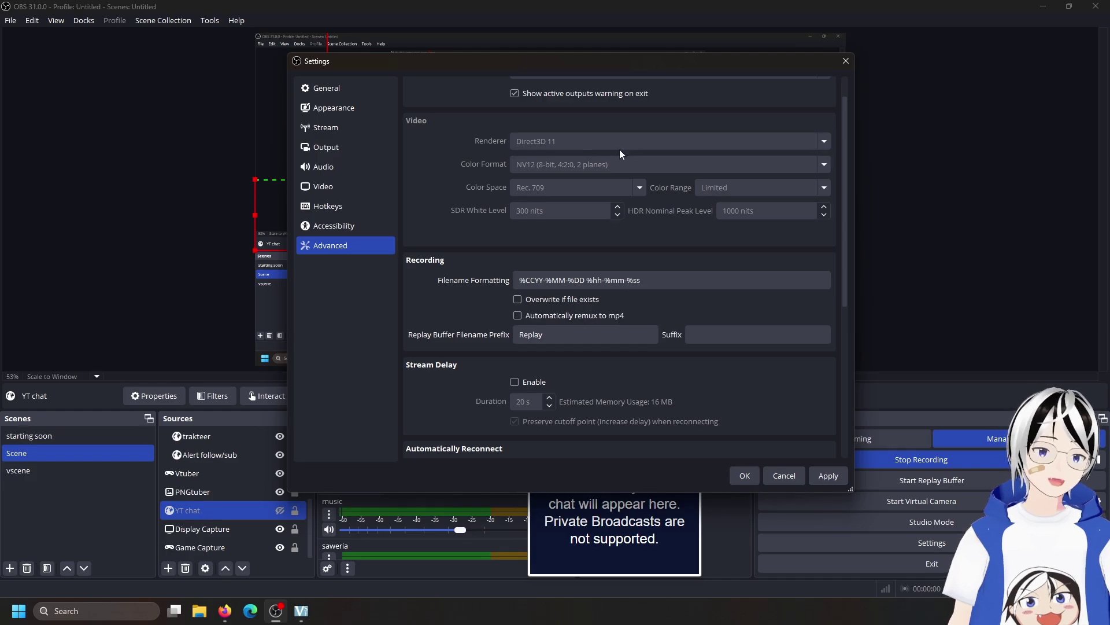
{"action": "scroll", "coordinate": [502, 168], "scroll_direction": "down", "scroll_amount": 1}
{"action": "scroll", "coordinate": [502, 167], "scroll_direction": "up", "scroll_amount": 1}
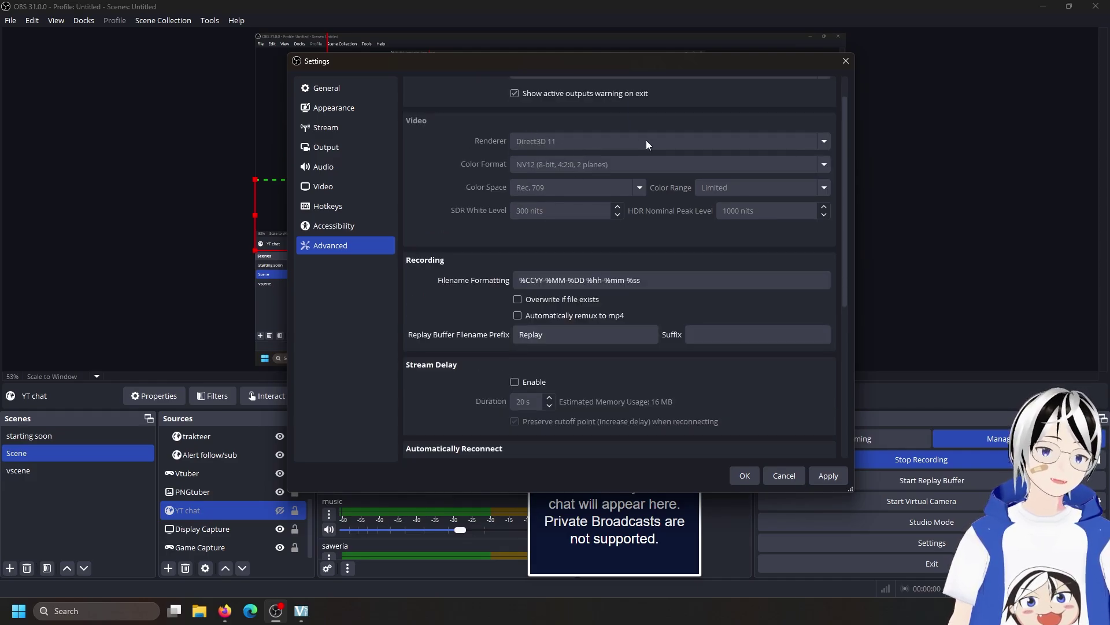
{"action": "scroll", "coordinate": [647, 140], "scroll_direction": "up", "scroll_amount": 1}
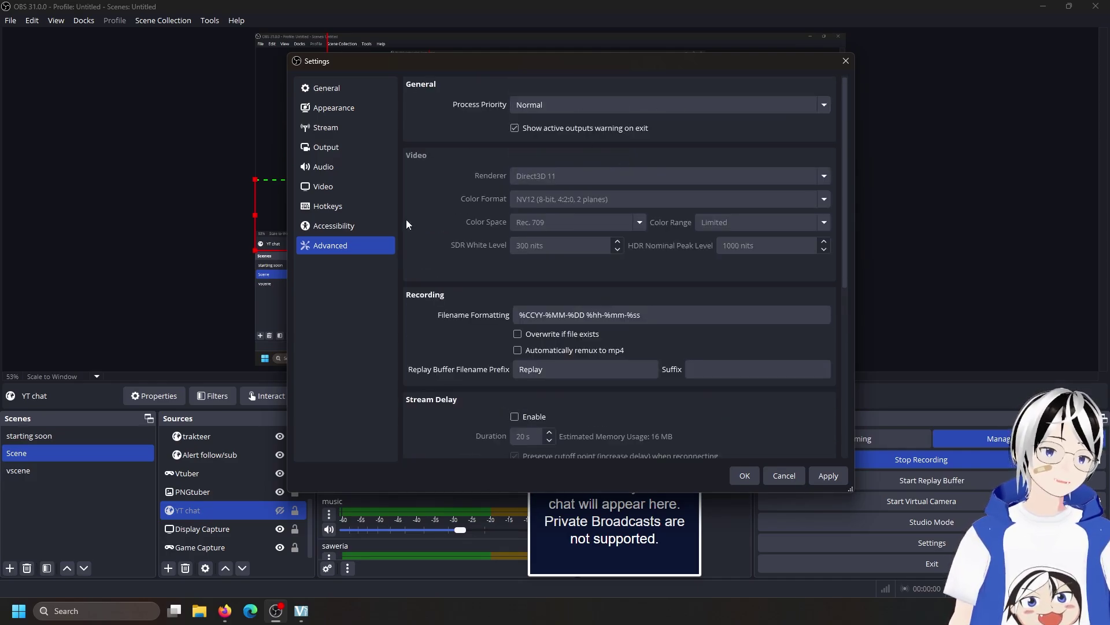
{"action": "scroll", "coordinate": [438, 230], "scroll_direction": "down", "scroll_amount": 6}
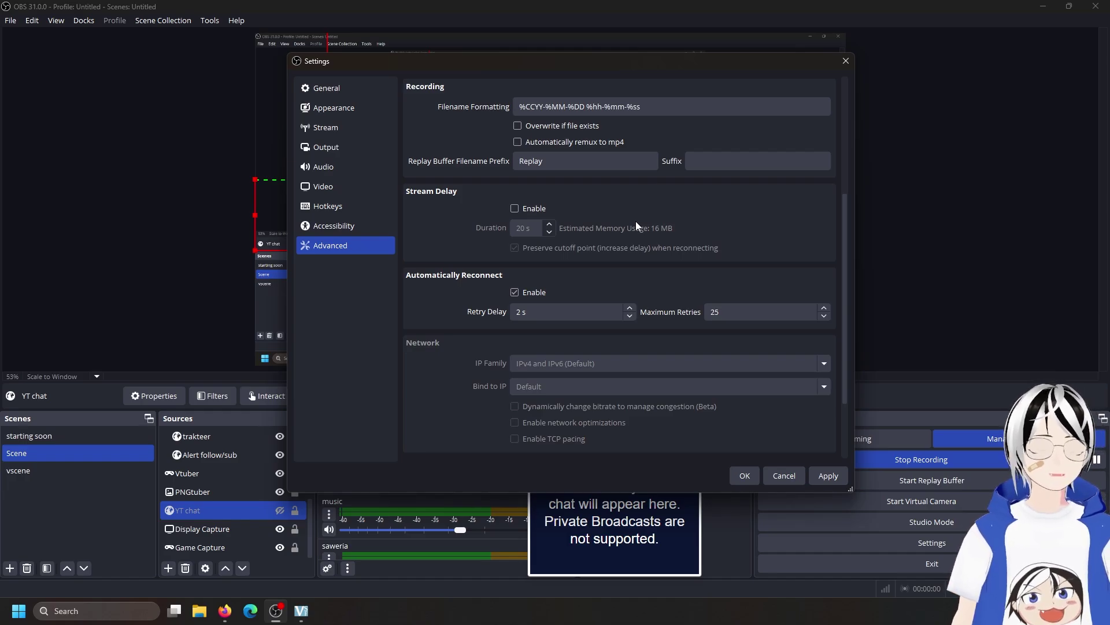
{"action": "scroll", "coordinate": [636, 223], "scroll_direction": "down", "scroll_amount": 2}
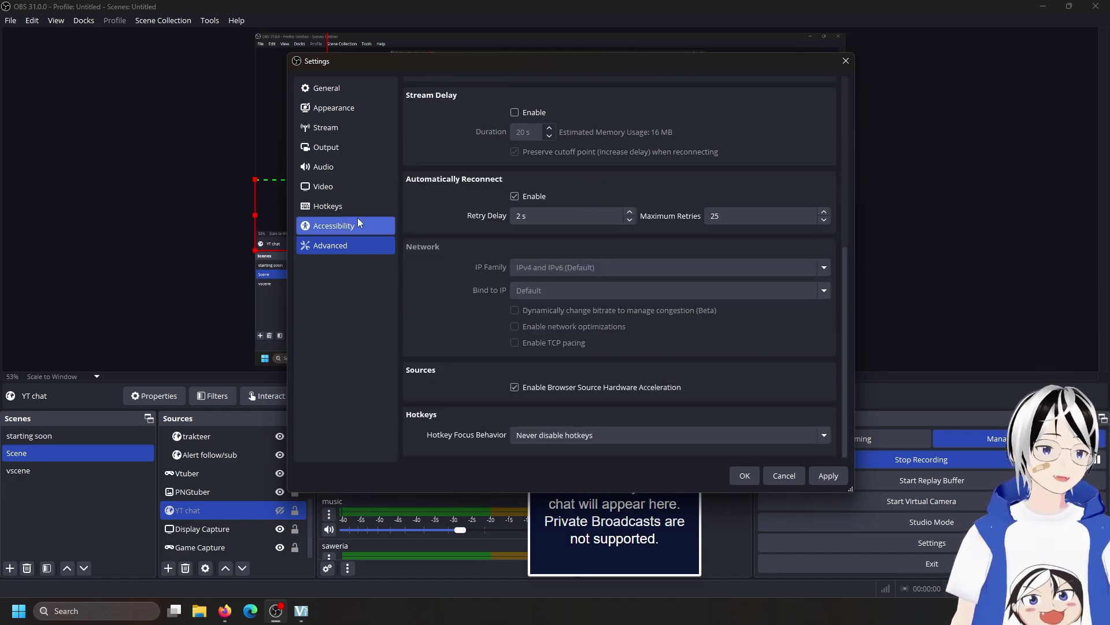
- Glance at the general settings, close the settings without saving the changes, and close the floating Chat dock
{"action": "left_click", "coordinate": [341, 87]}
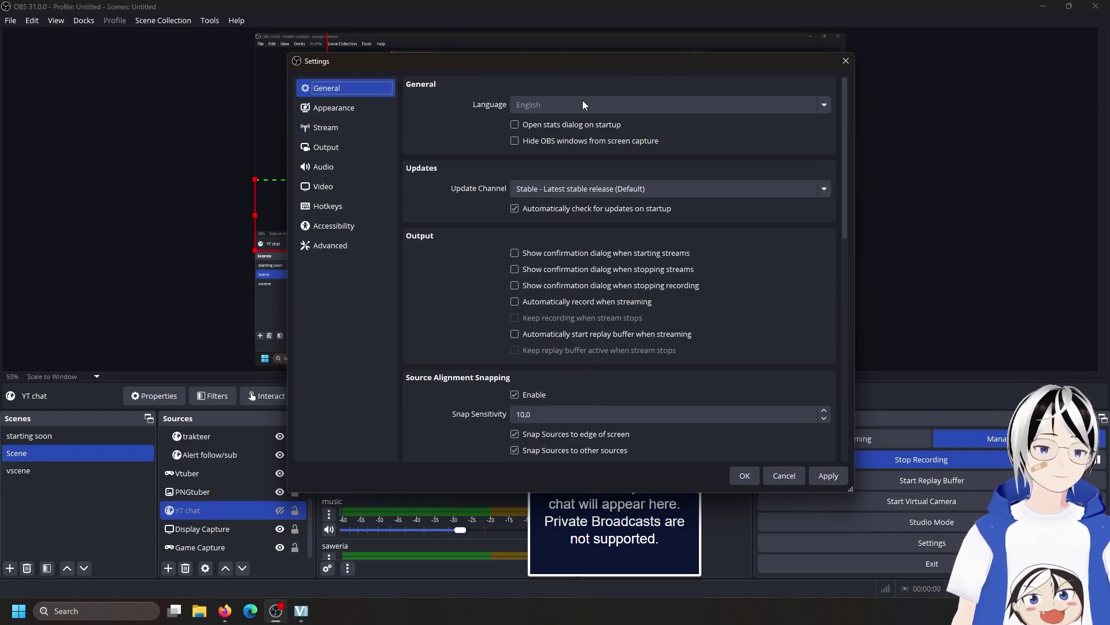
{"action": "left_click", "coordinate": [846, 61]}
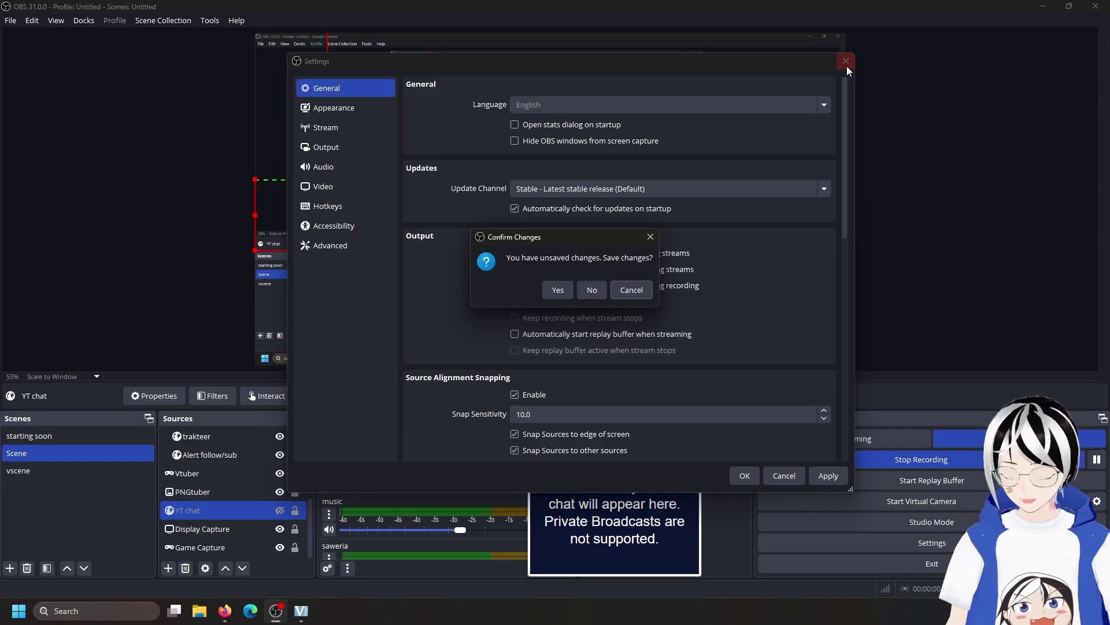
{"action": "left_click", "coordinate": [592, 290]}
{"action": "left_click", "coordinate": [696, 223]}
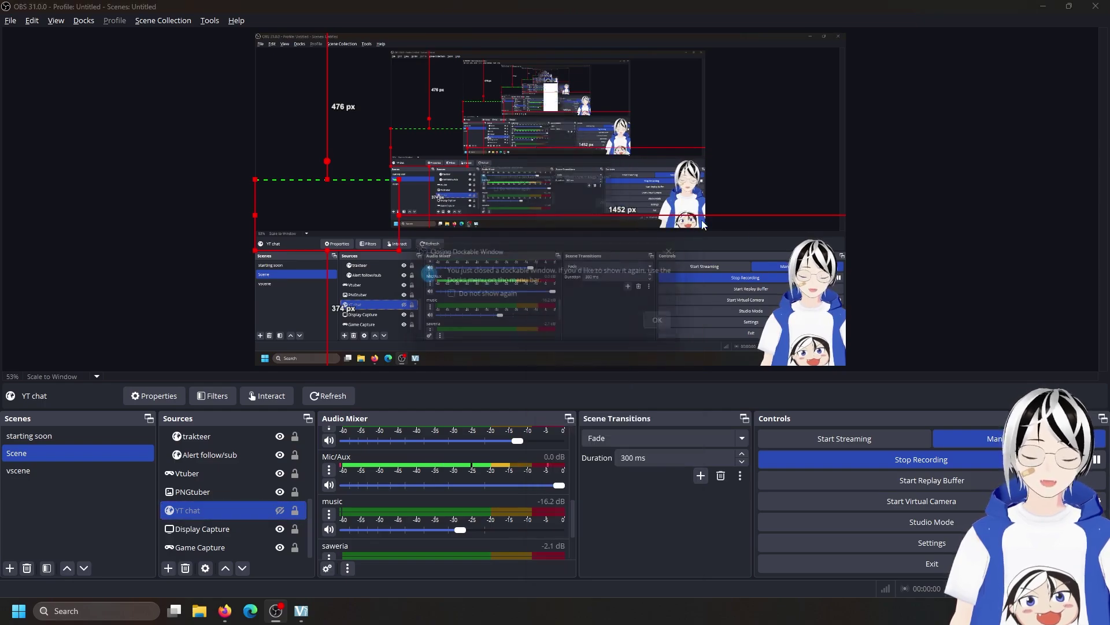
{"action": "left_click", "coordinate": [674, 323]}
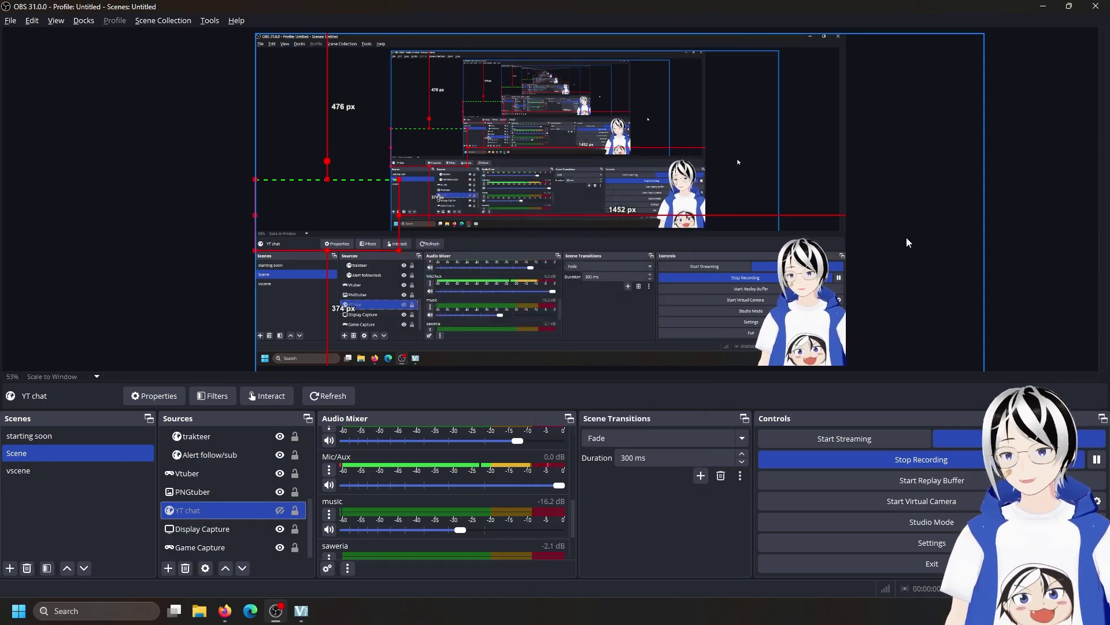